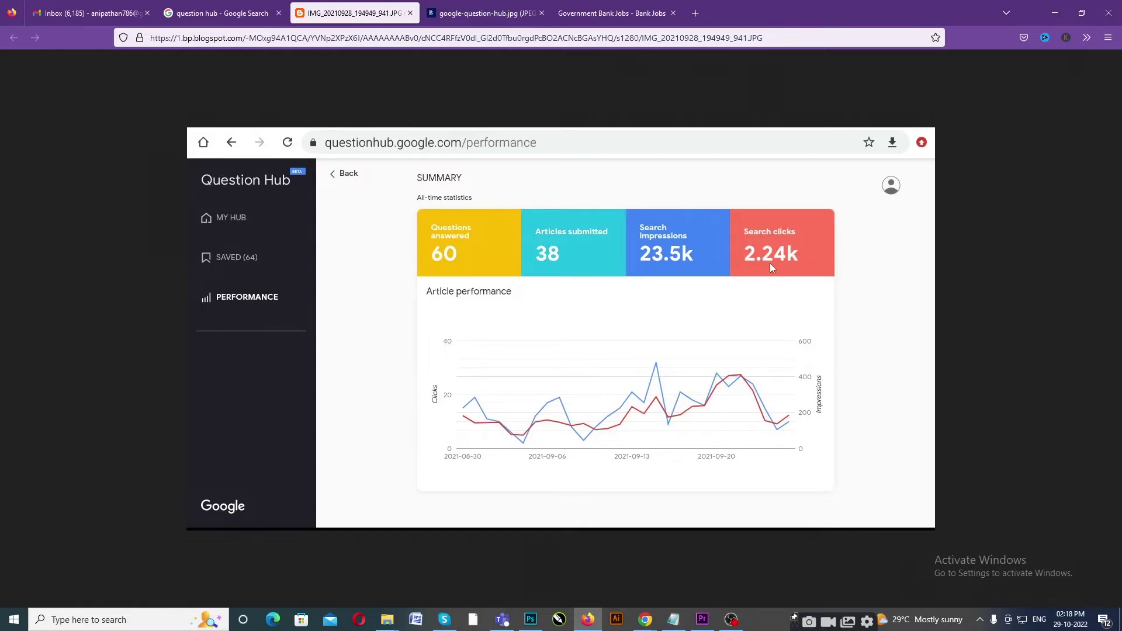
- View the google-question-hub.jpg image of Question Hub performance statistics
{"action": "left_click", "coordinate": [473, 13]}
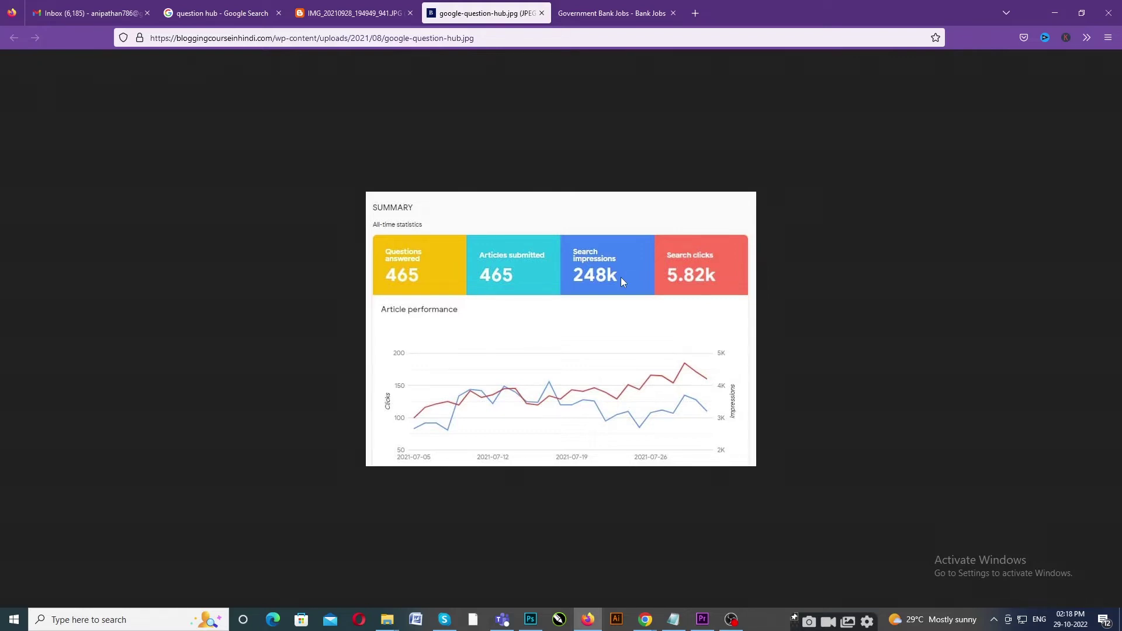
- Search Google for "question hub" in a new tab and open the official Question Hub - Google site
{"action": "left_click", "coordinate": [695, 12]}
{"action": "left_click", "coordinate": [675, 38]}
{"action": "type", "text": "go"}
{"action": "key", "text": "Return"}
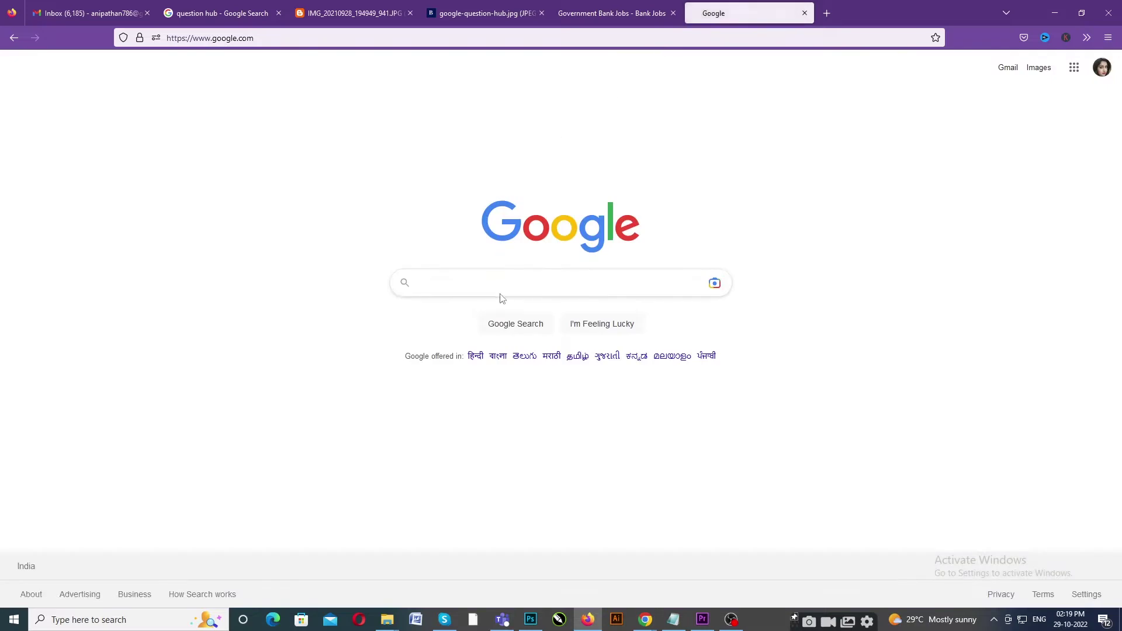
{"action": "left_click", "coordinate": [500, 290]}
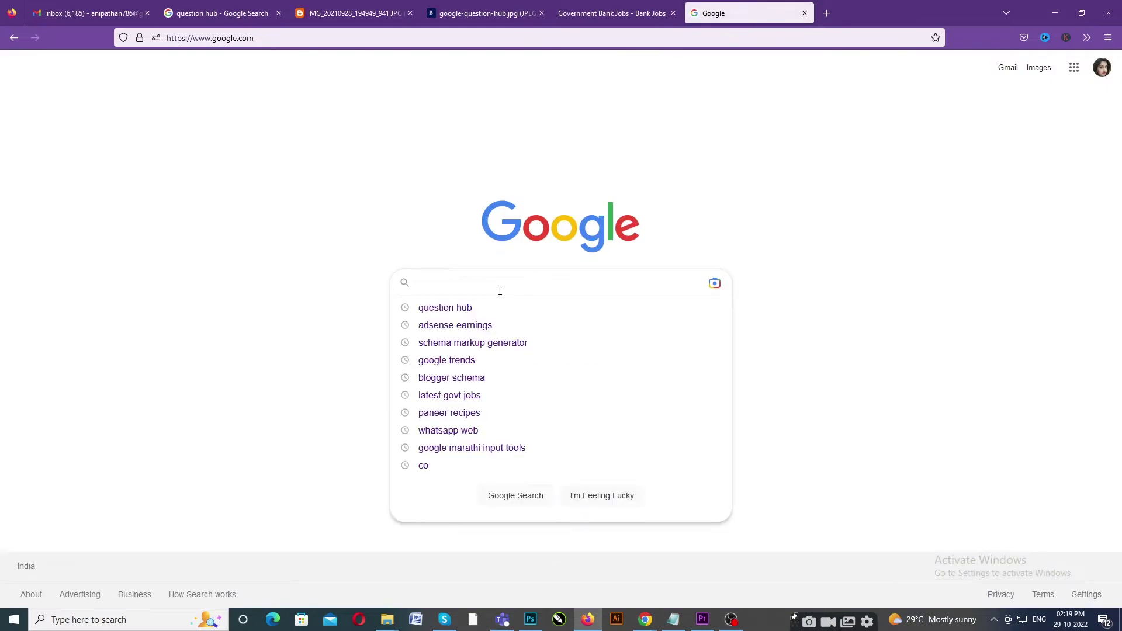
{"action": "left_click", "coordinate": [450, 308]}
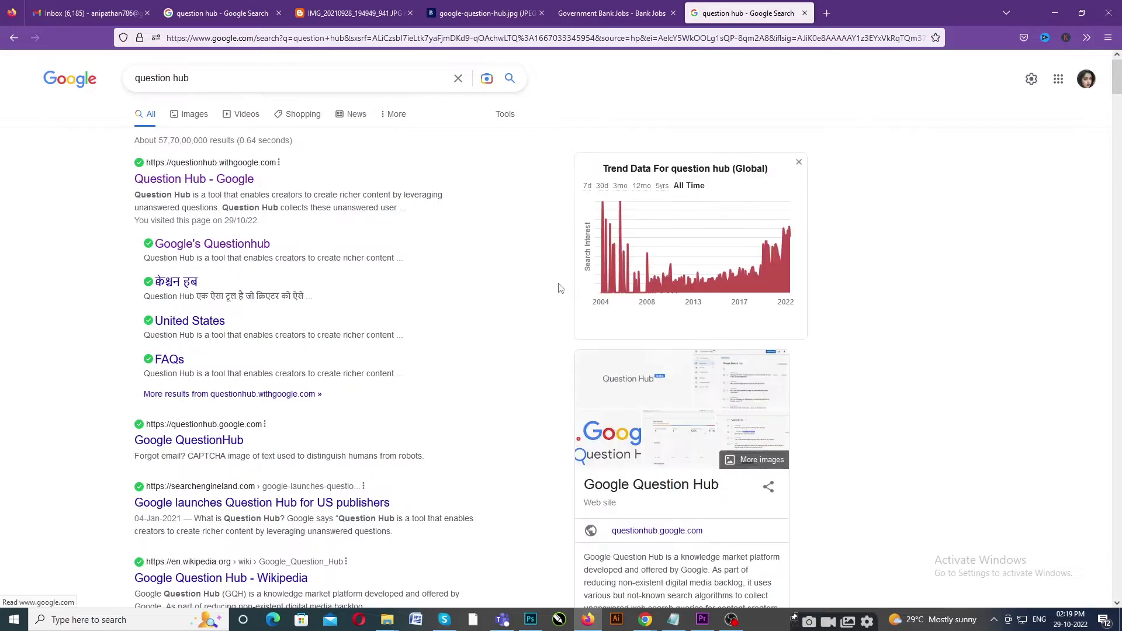
{"action": "left_click", "coordinate": [170, 183]}
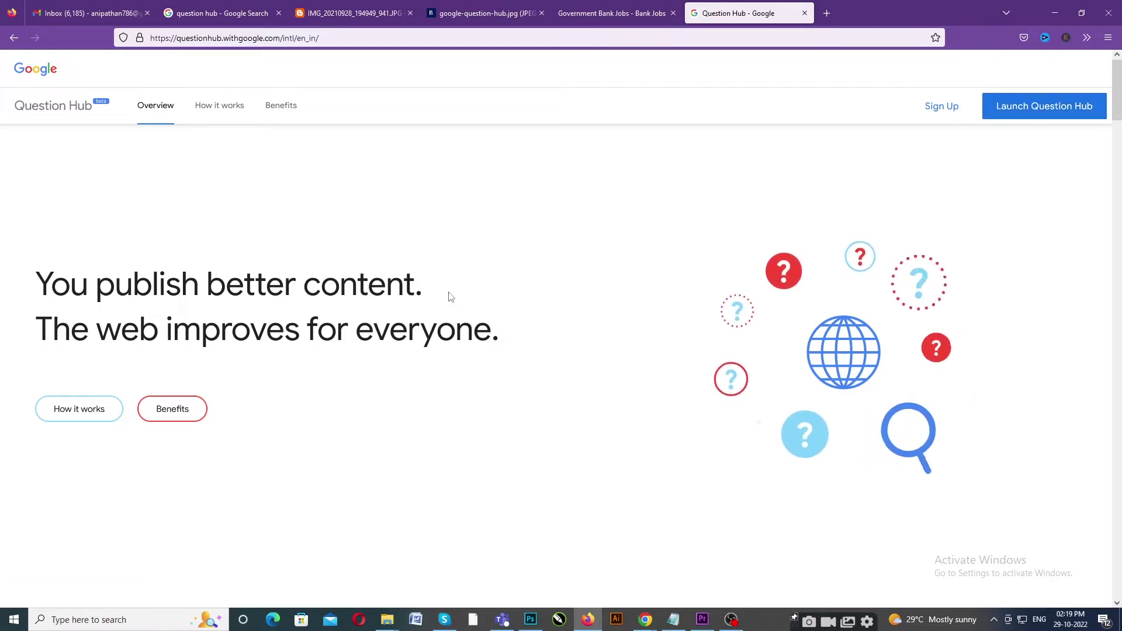
- Start the Question Hub sign-up and enable the second and third sites in the list
{"action": "left_click", "coordinate": [932, 110]}
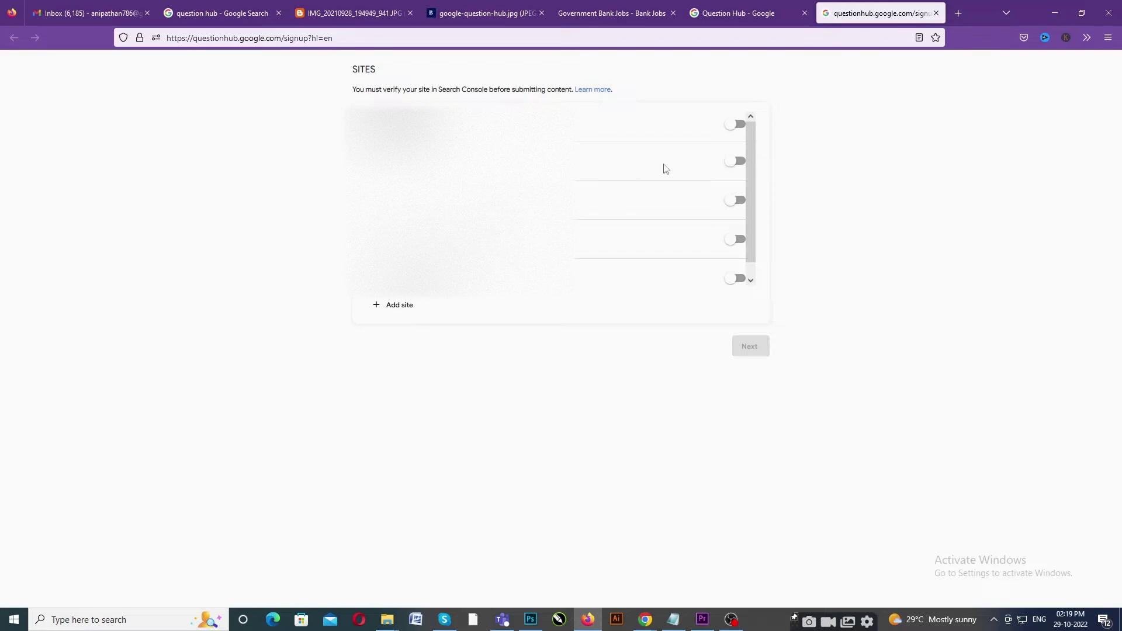
{"action": "left_click", "coordinate": [742, 168]}
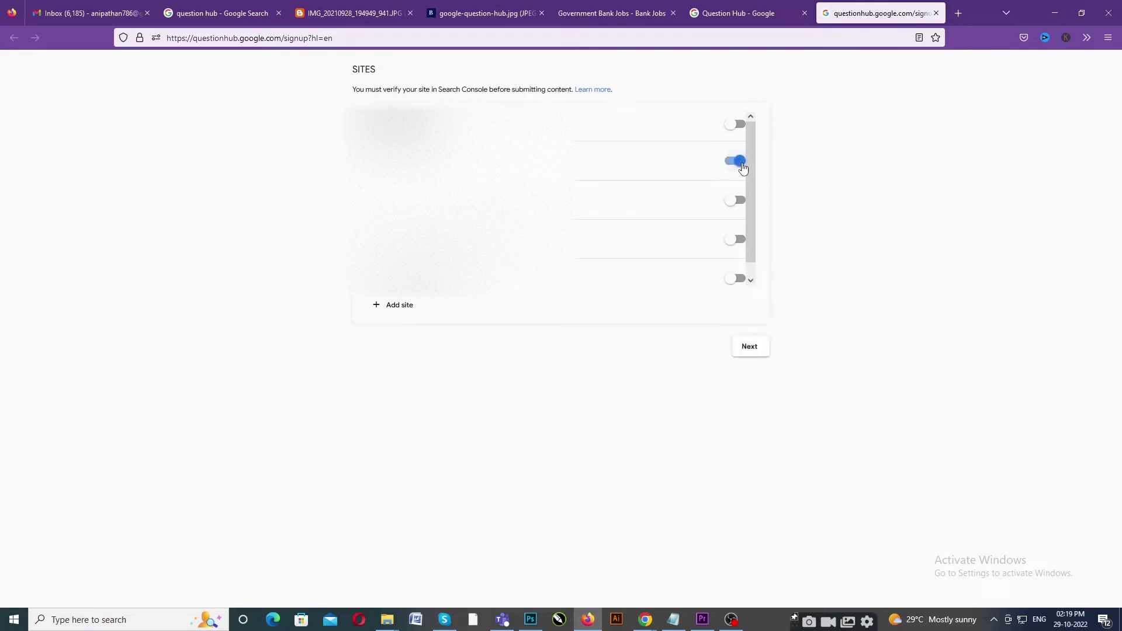
{"action": "left_click", "coordinate": [739, 201]}
- Open the page for adding a site, then return to the sign-up and continue to the language and location settings
{"action": "left_click", "coordinate": [395, 308]}
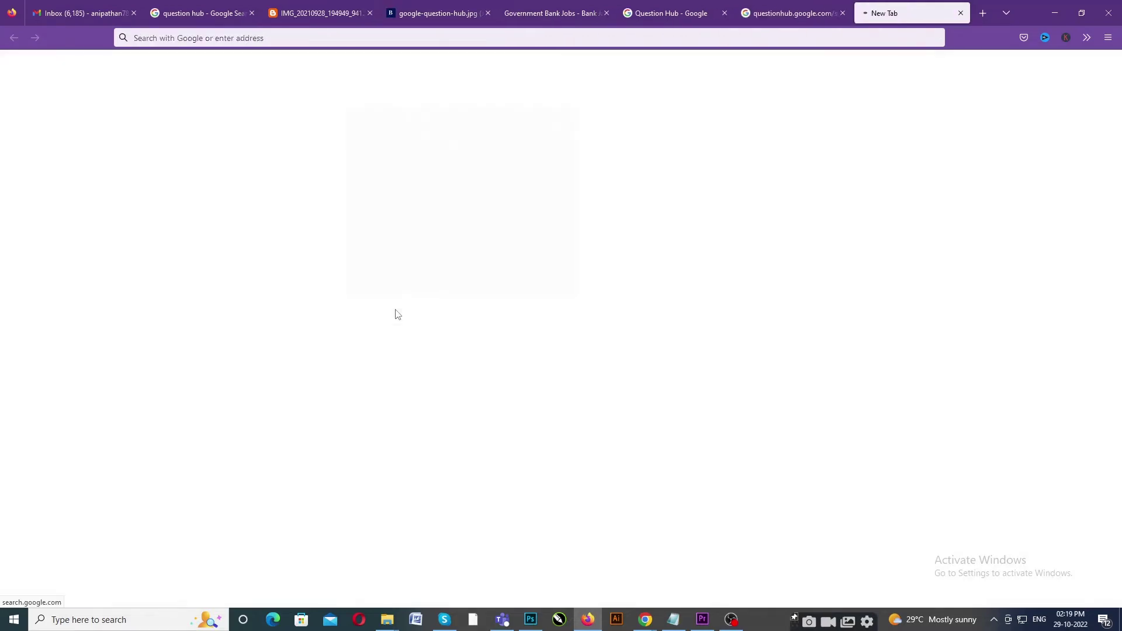
{"action": "left_click", "coordinate": [771, 5]}
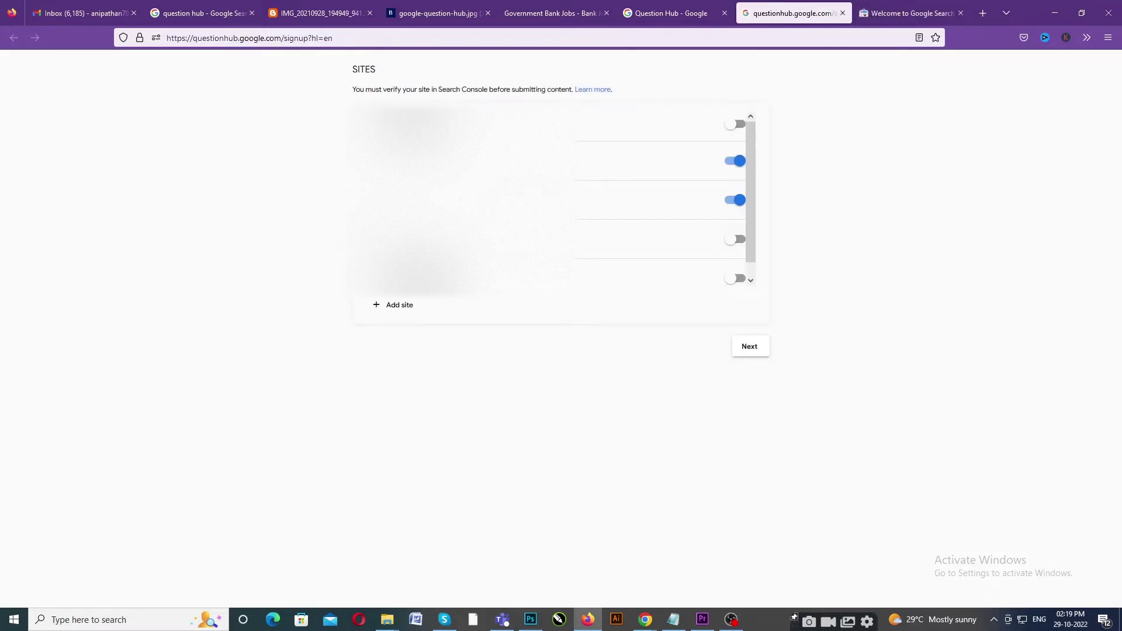
{"action": "left_click", "coordinate": [745, 346]}
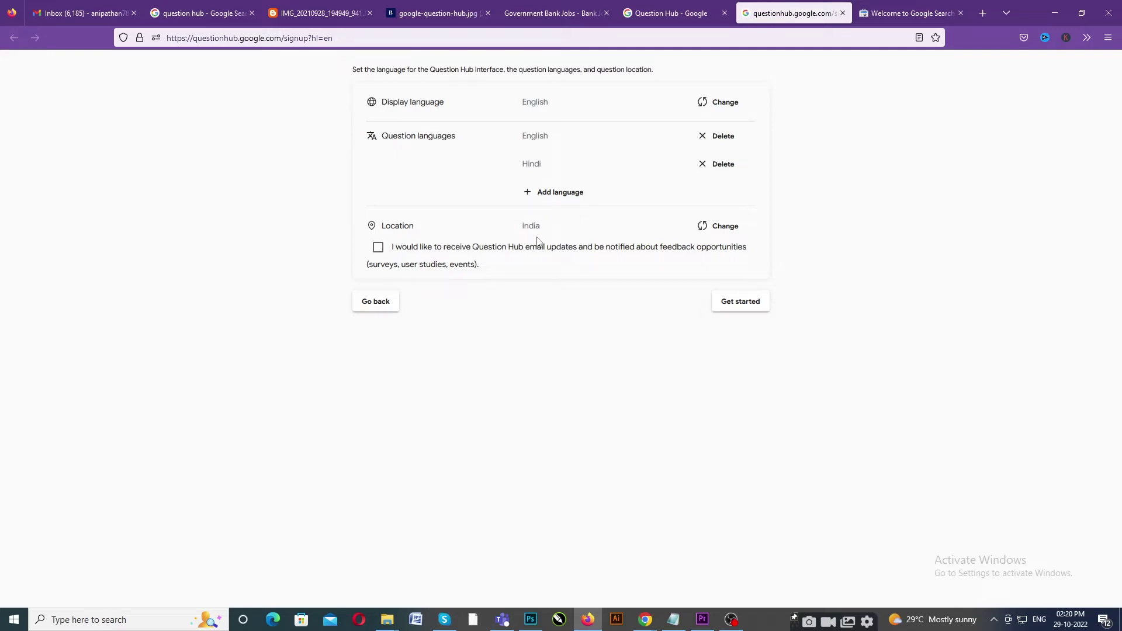
- Set the question location to United States and opt in to Question Hub email updates
{"action": "left_click", "coordinate": [725, 227]}
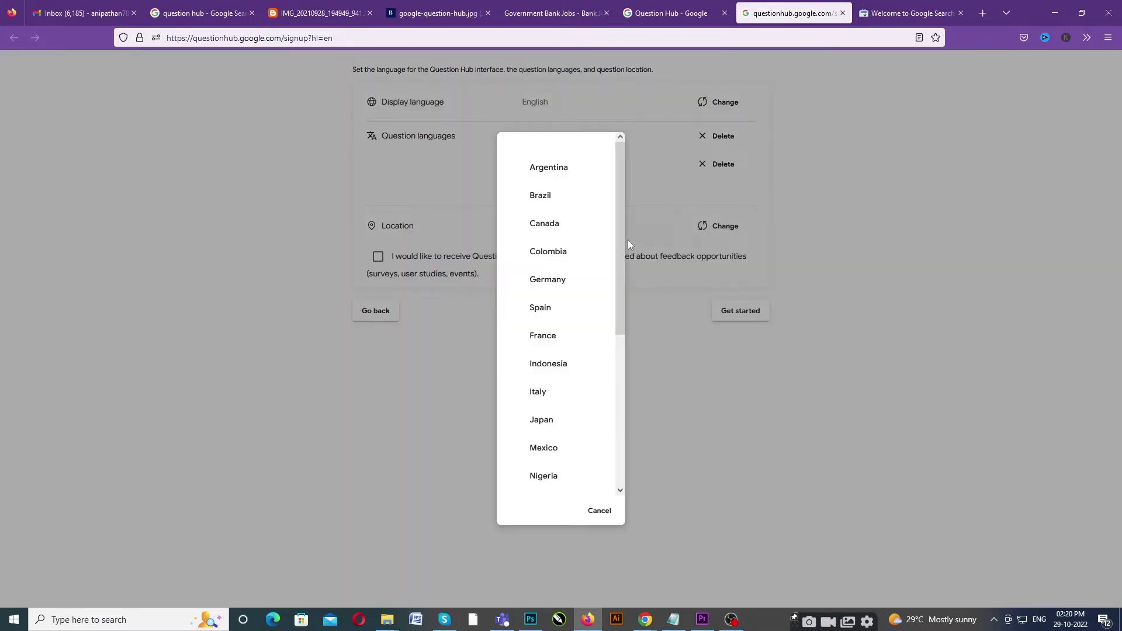
{"action": "scroll", "coordinate": [573, 321], "scroll_direction": "down", "scroll_amount": 5}
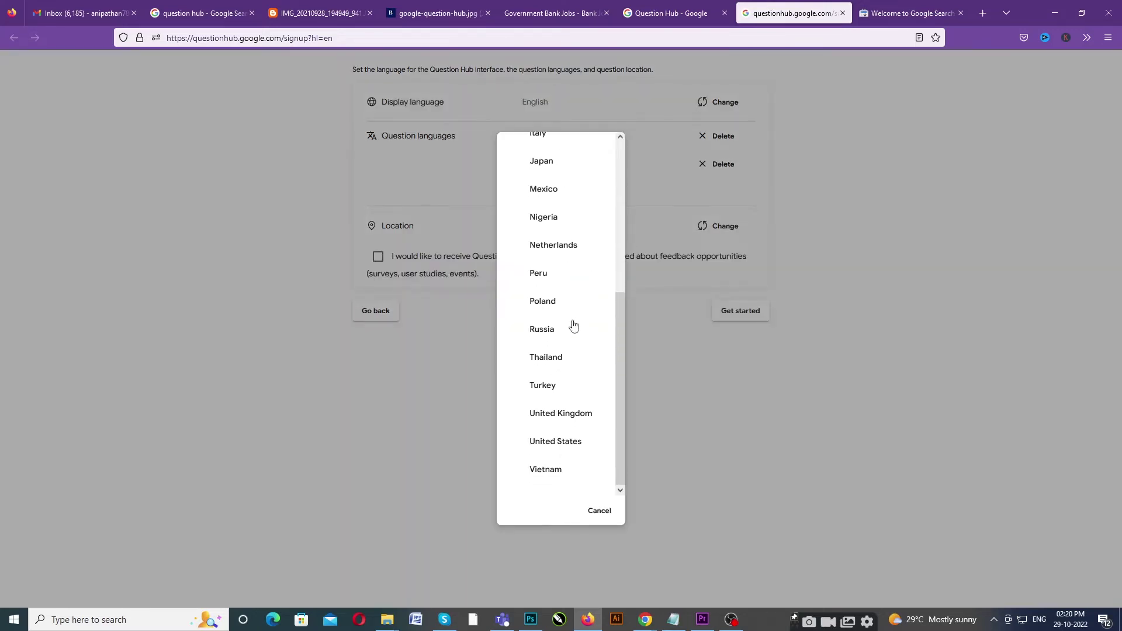
{"action": "left_click", "coordinate": [562, 443]}
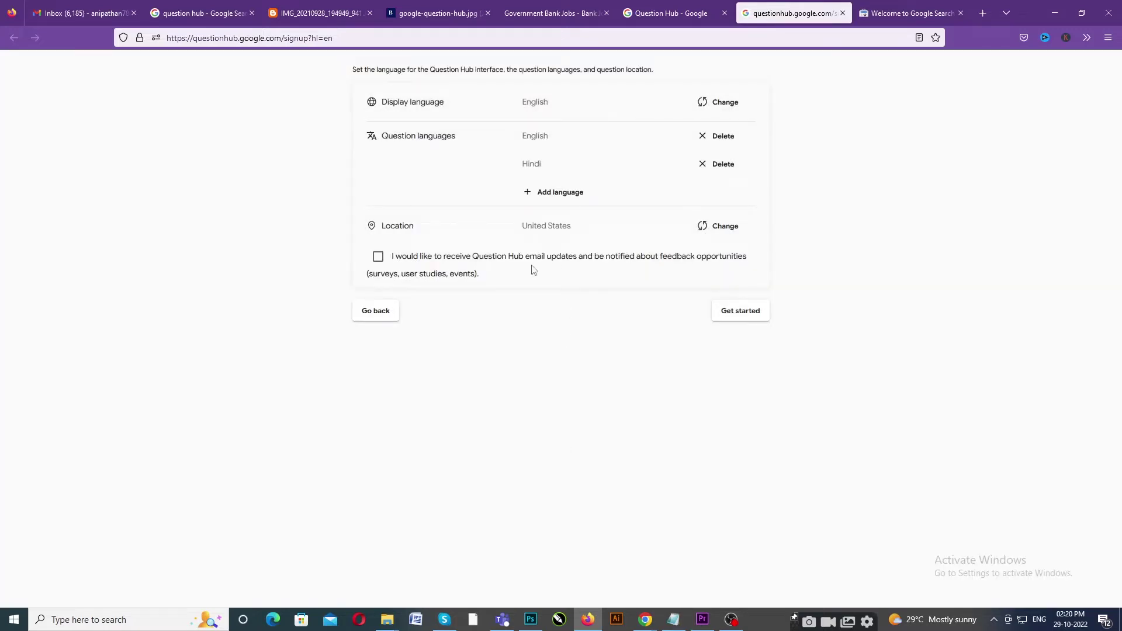
{"action": "left_click", "coordinate": [378, 257]}
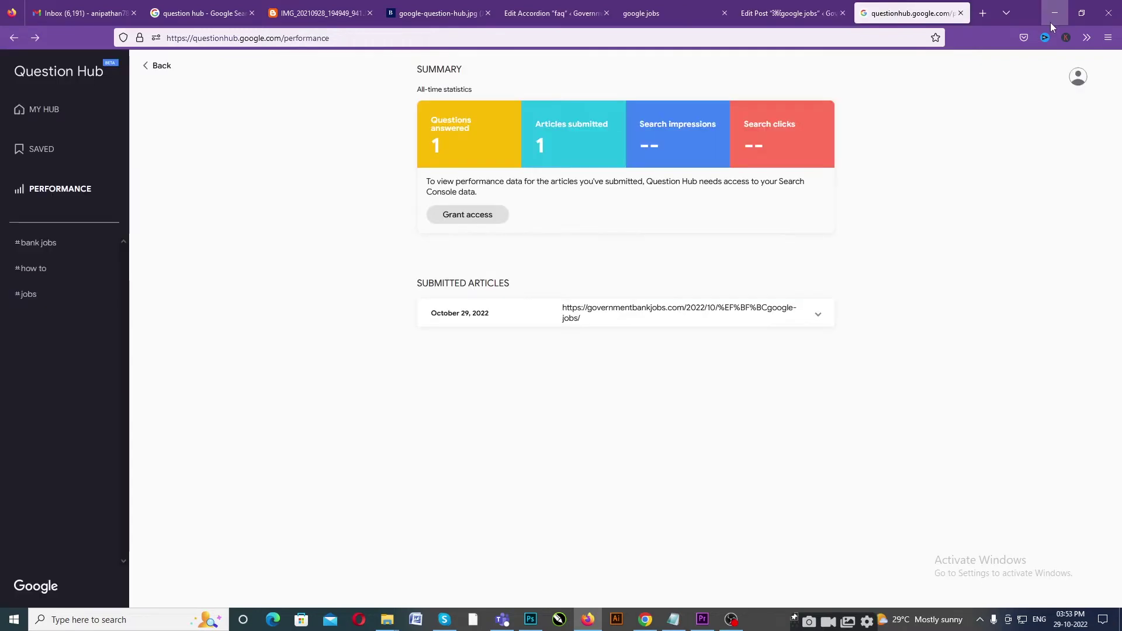
- Grant Question Hub access to the Search Console data and point out the performance summary's data notice
{"action": "left_click", "coordinate": [468, 217]}
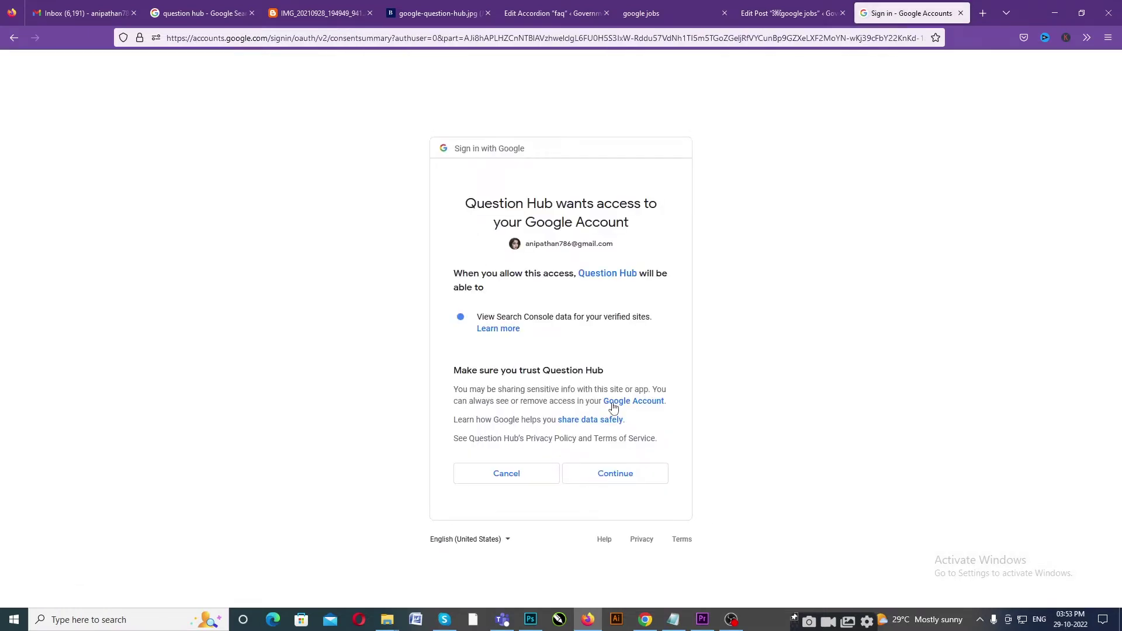
{"action": "left_click", "coordinate": [609, 481]}
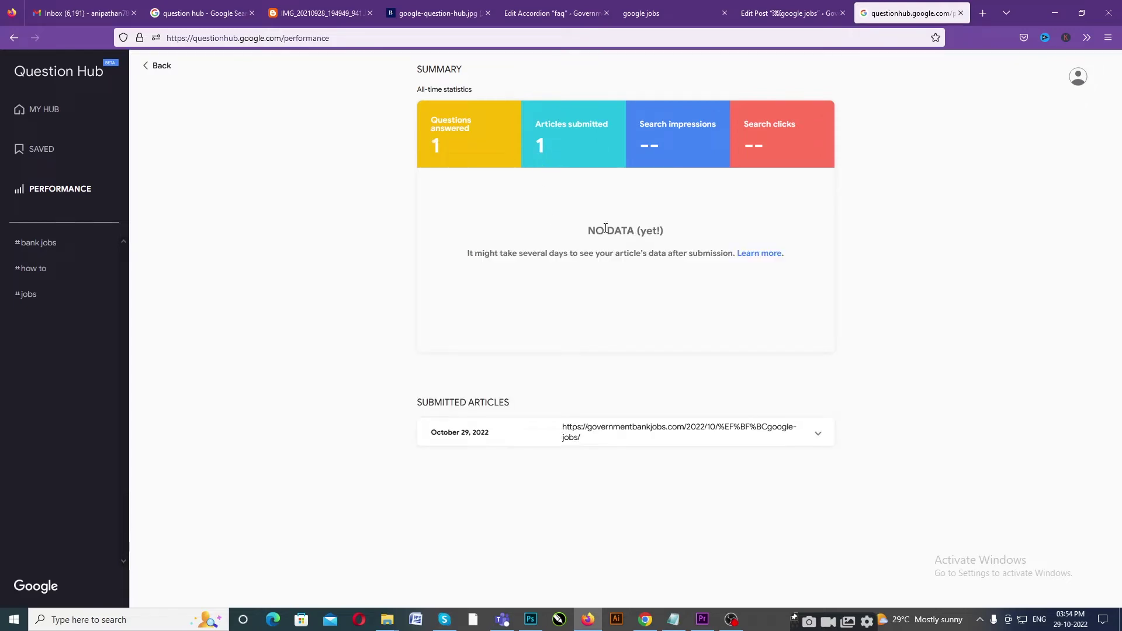
{"action": "left_click_drag", "start_coordinate": [588, 231], "coordinate": [672, 230]}
{"action": "left_click", "coordinate": [604, 283]}
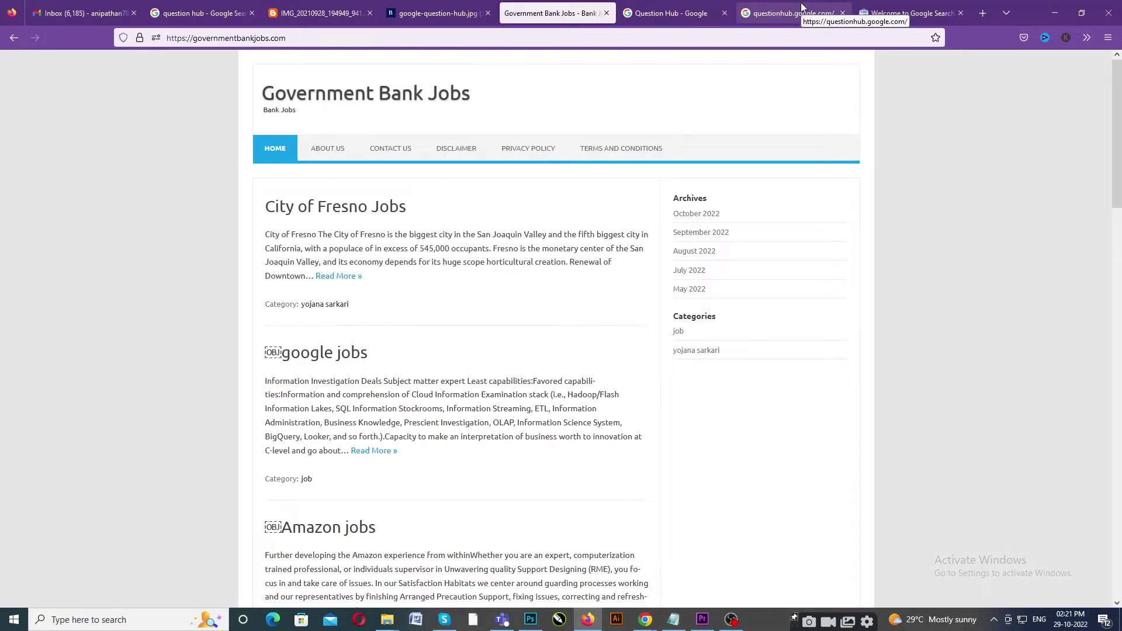
- Search the Question Hub topics for "how to" and open the "how to" keyword result
{"action": "left_click", "coordinate": [769, 8]}
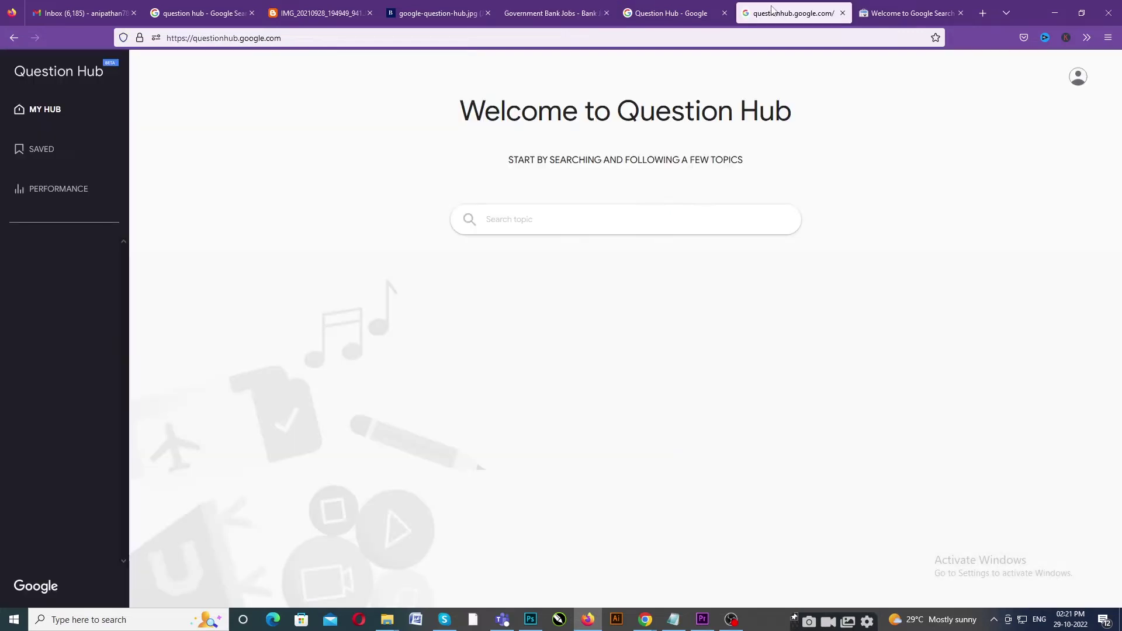
{"action": "left_click", "coordinate": [507, 218]}
{"action": "type", "text": "h"}
{"action": "key", "text": "Return"}
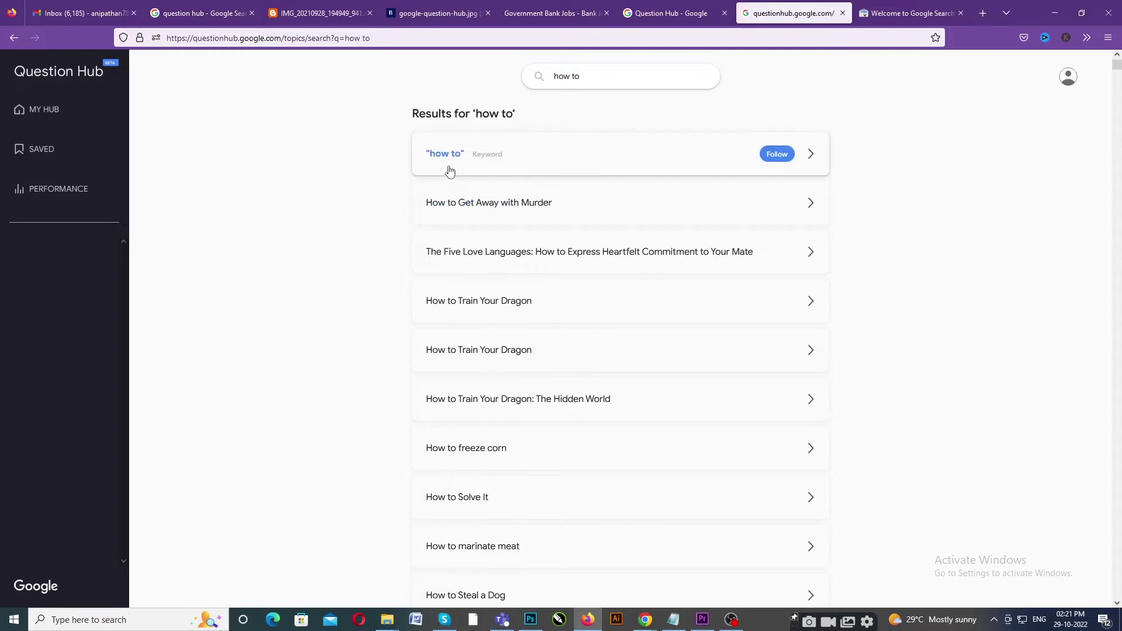
{"action": "left_click", "coordinate": [774, 155]}
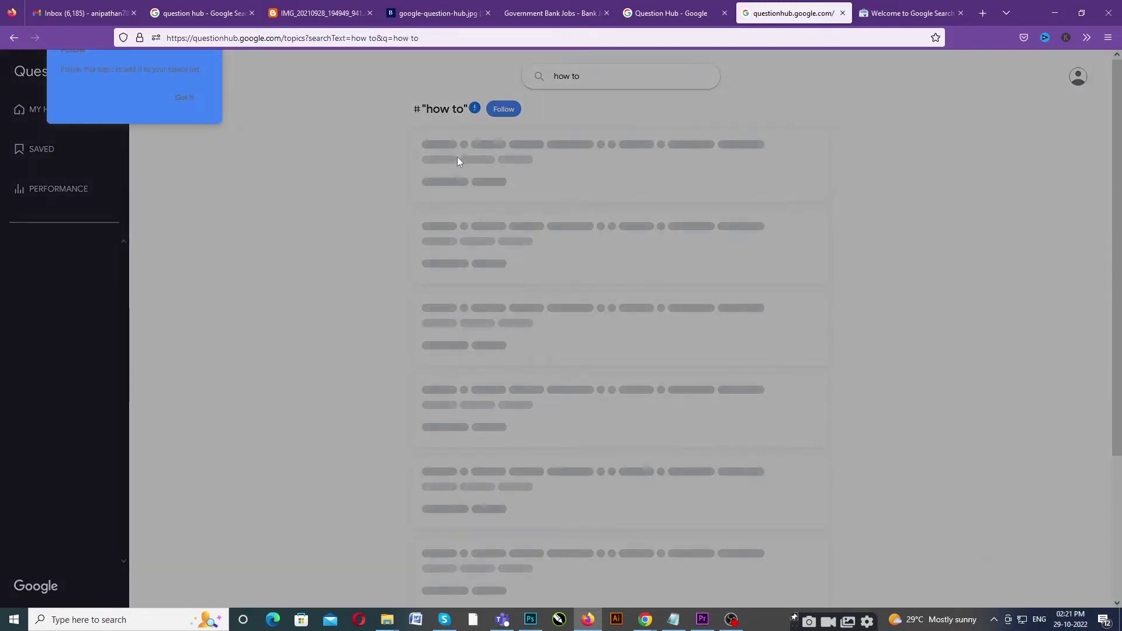
- Follow the "how to" keyword, closing the introductory tips and reloading the page when needed
{"action": "left_click", "coordinate": [183, 98]}
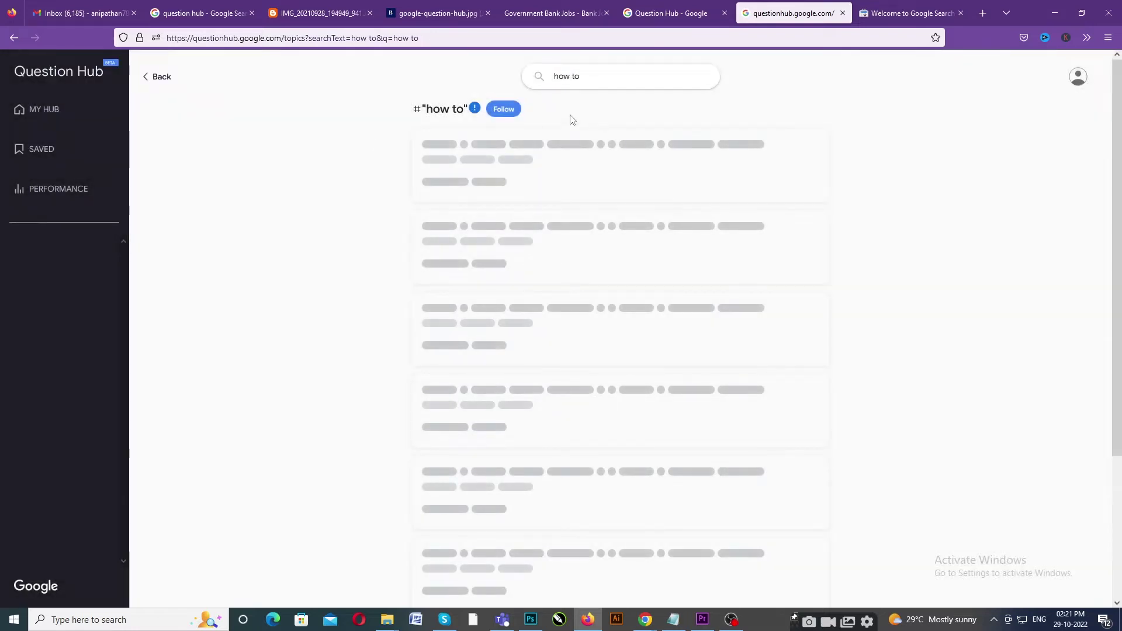
{"action": "left_click", "coordinate": [502, 110]}
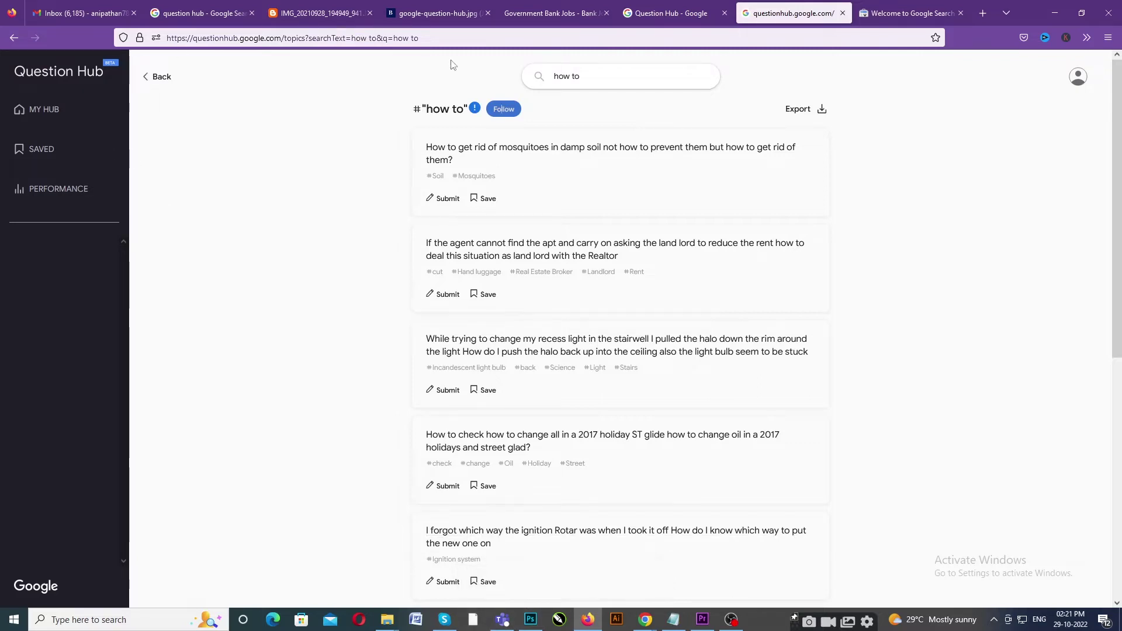
{"action": "left_click", "coordinate": [447, 42]}
{"action": "key", "text": "Return"}
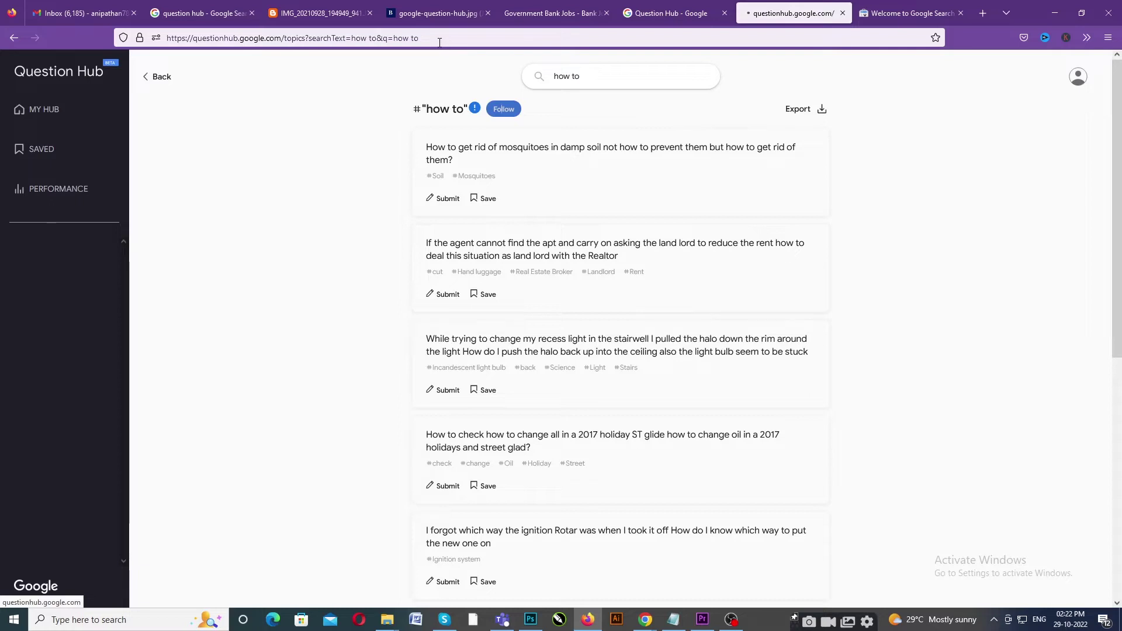
{"action": "left_click", "coordinate": [440, 42]}
{"action": "key", "text": "Escape"}
{"action": "left_click", "coordinate": [506, 112]}
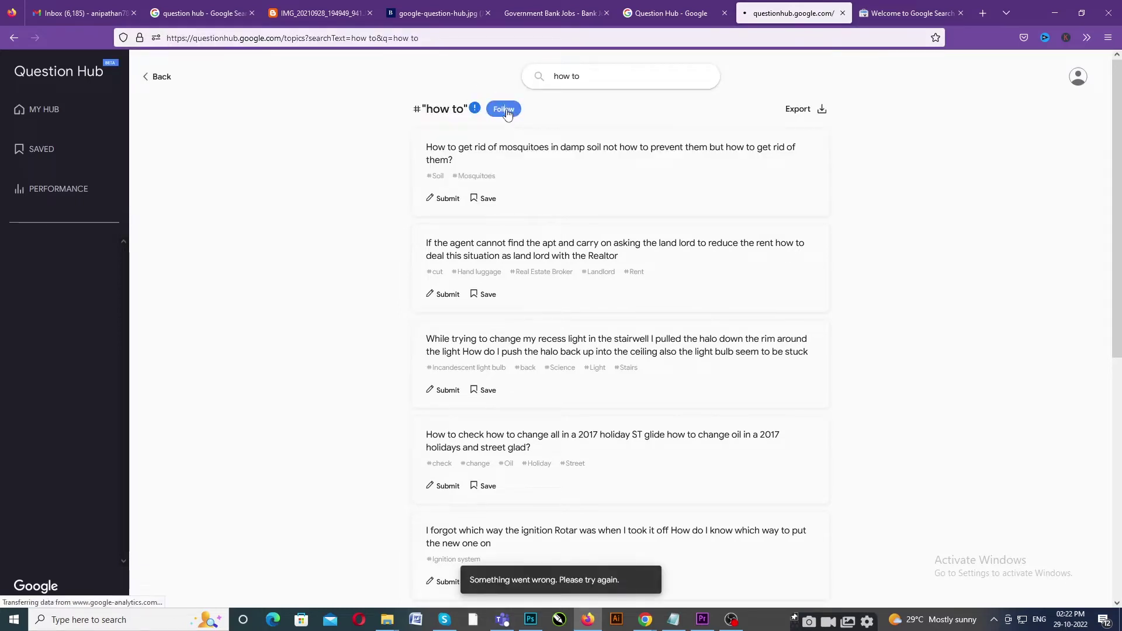
{"action": "key", "text": "F5"}
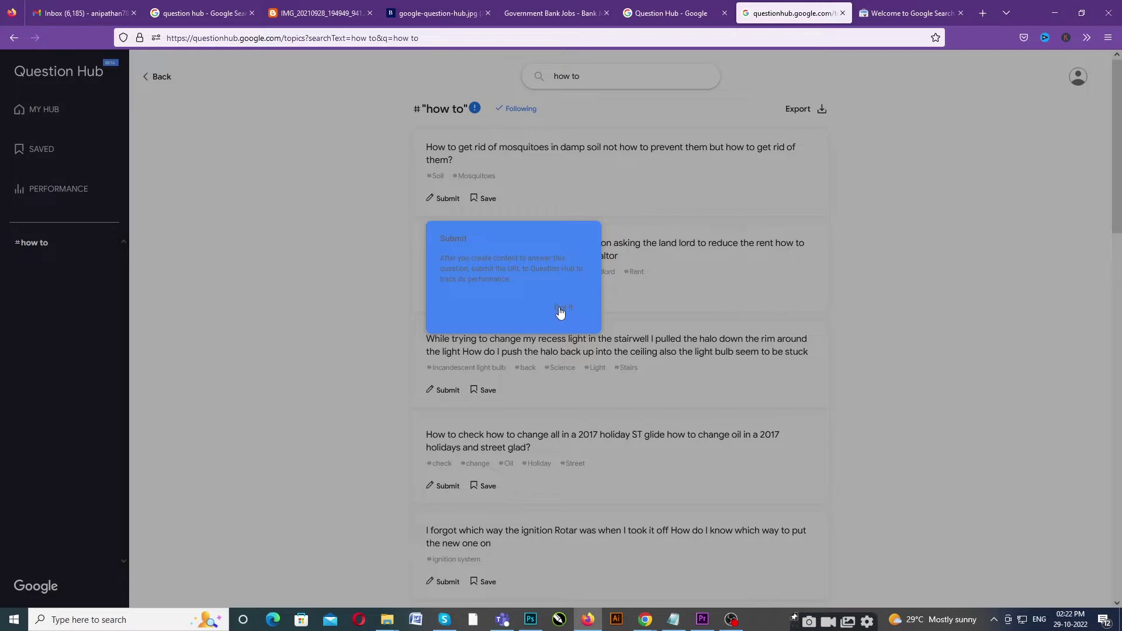
{"action": "left_click", "coordinate": [560, 310]}
- Search the topics for "jobs", open the "jobs" keyword and follow it
{"action": "left_click_drag", "start_coordinate": [598, 74], "coordinate": [523, 87]}
{"action": "key", "text": "BackSpace"}
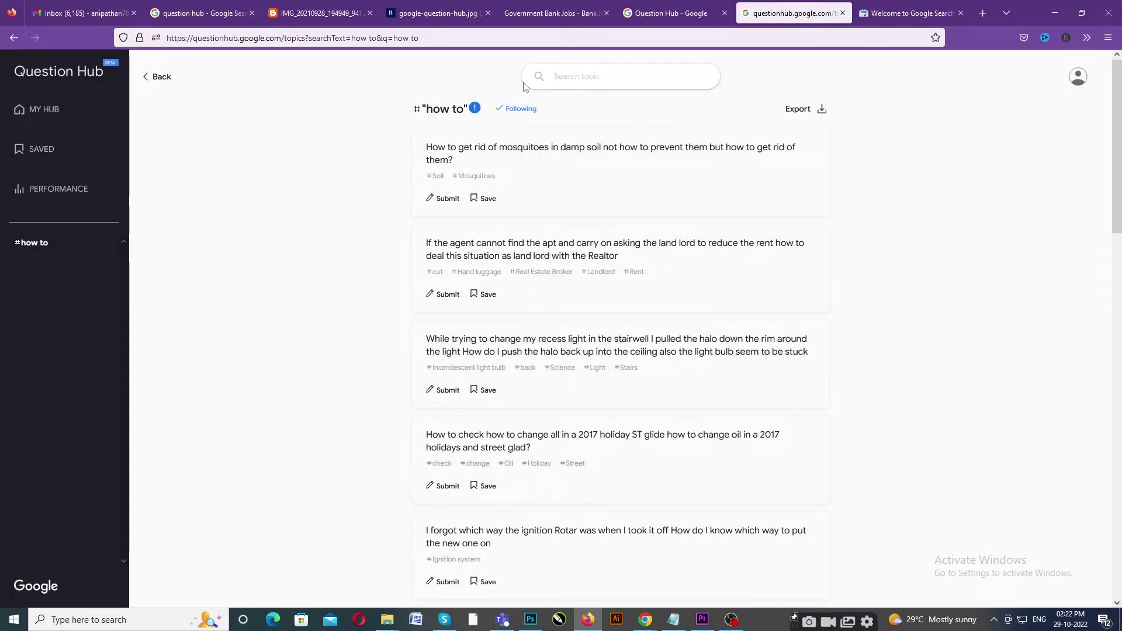
{"action": "type", "text": "j"}
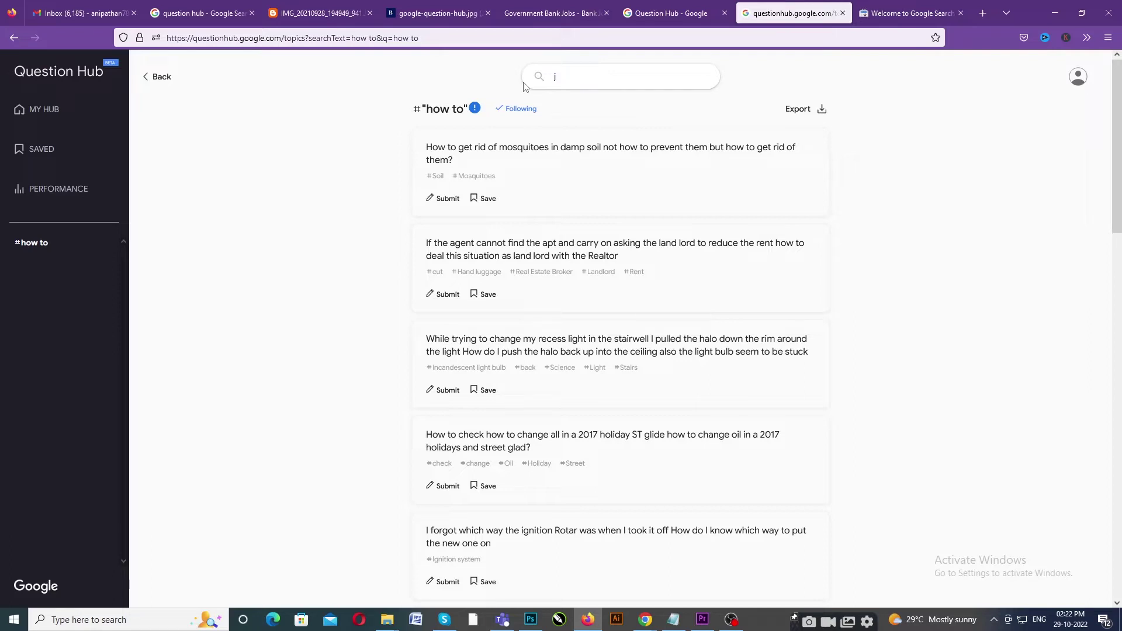
{"action": "type", "text": "obs"}
{"action": "key", "text": "Return"}
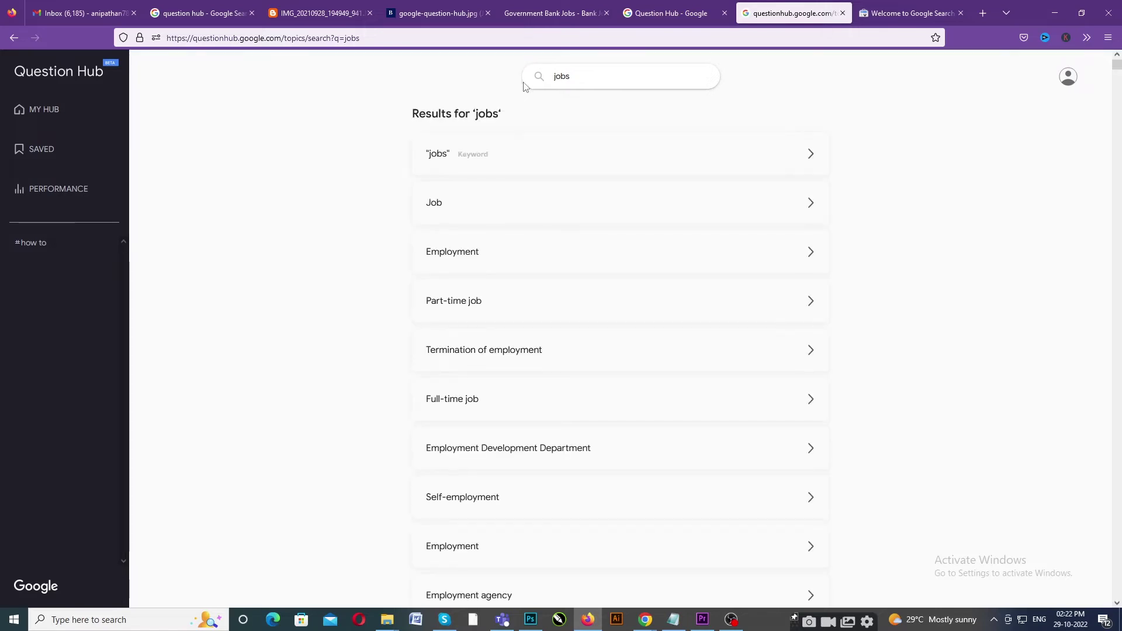
{"action": "mouse_move", "coordinate": [486, 156]}
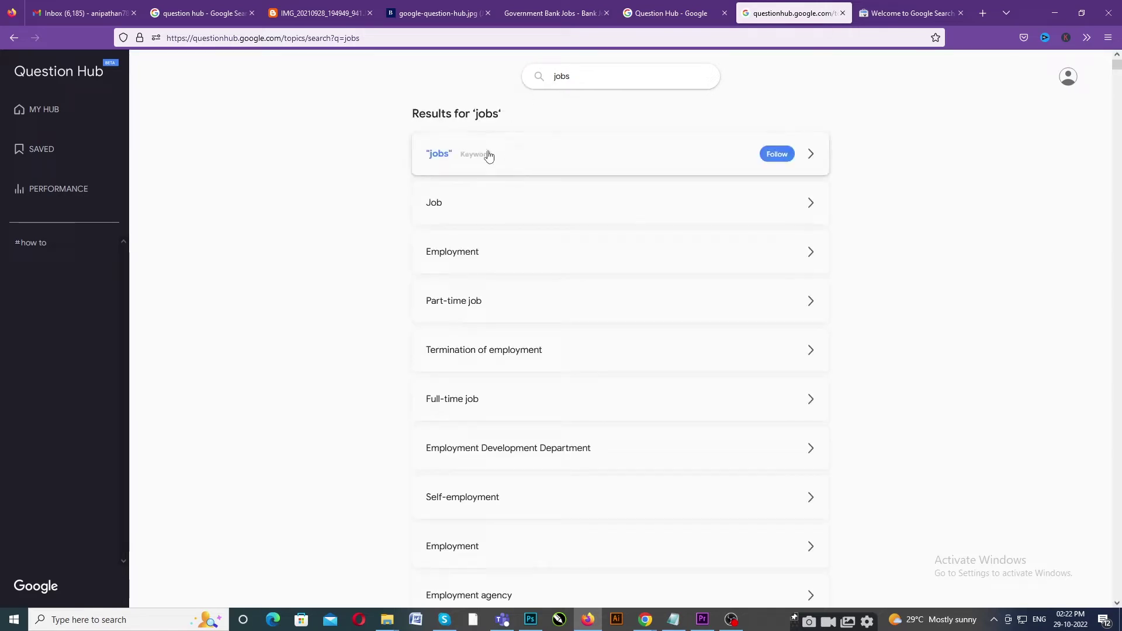
{"action": "left_click", "coordinate": [777, 162]}
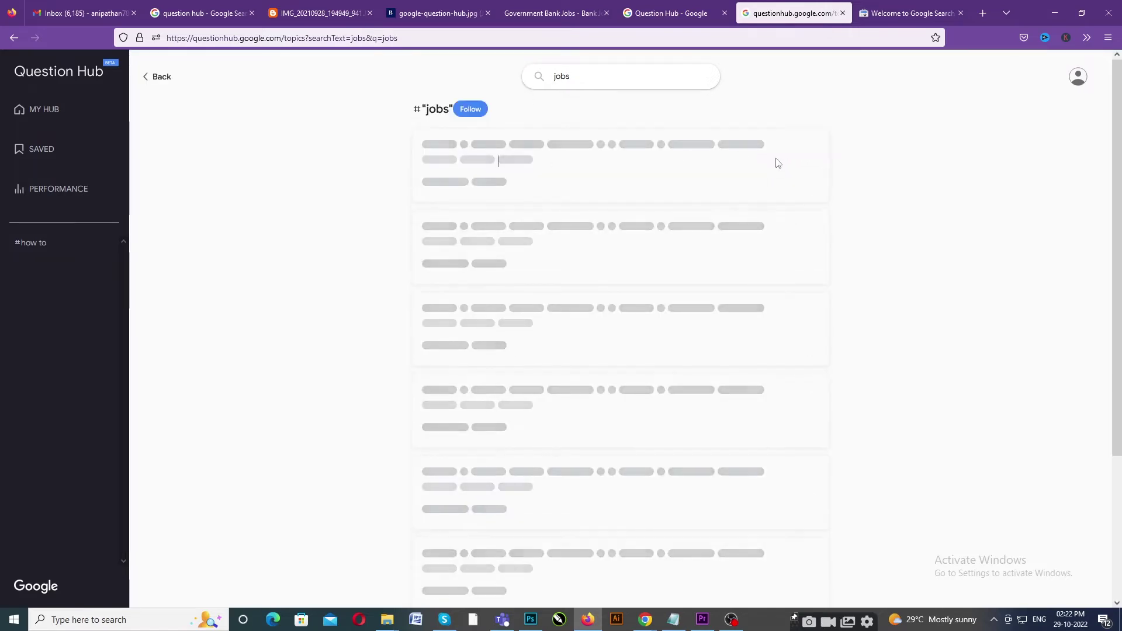
{"action": "left_click", "coordinate": [470, 110]}
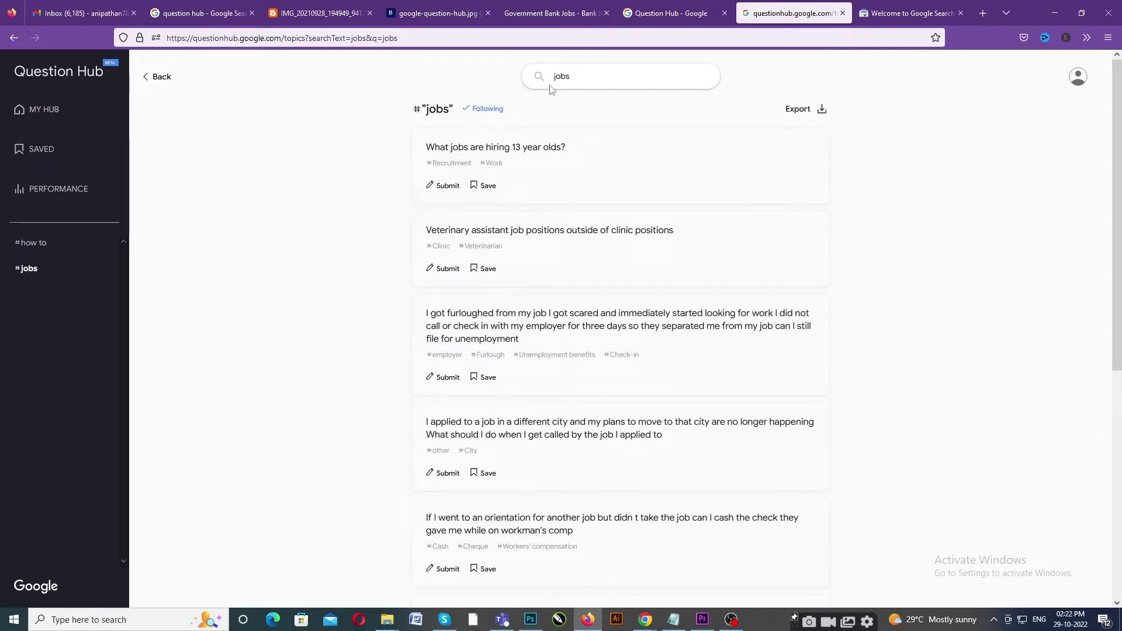
- Search the topics for "bank jobs", open the "bank jobs" keyword and follow it
{"action": "left_click_drag", "start_coordinate": [570, 76], "coordinate": [546, 84]}
{"action": "key", "text": "BackSpace"}
{"action": "type", "text": "bank jo"}
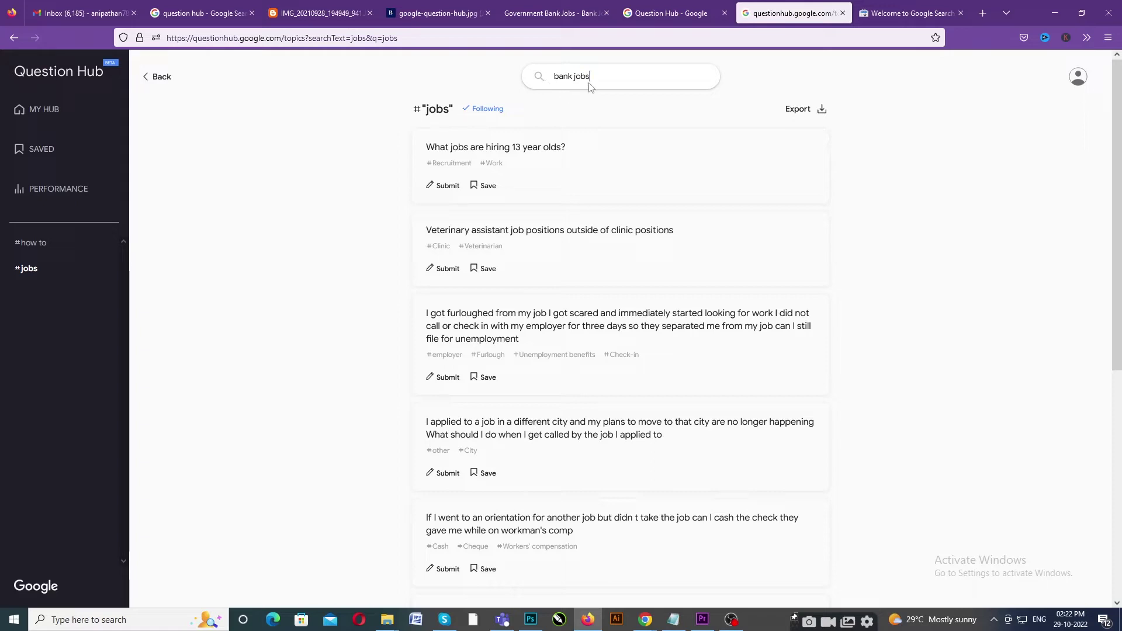
{"action": "key", "text": "Return"}
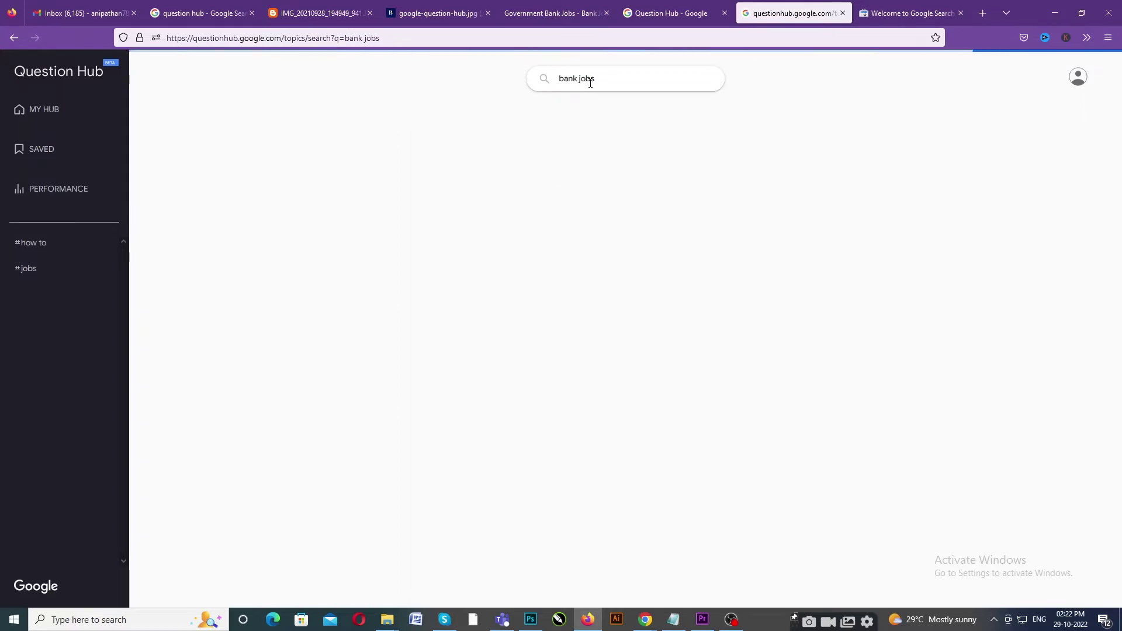
{"action": "mouse_move", "coordinate": [629, 167]}
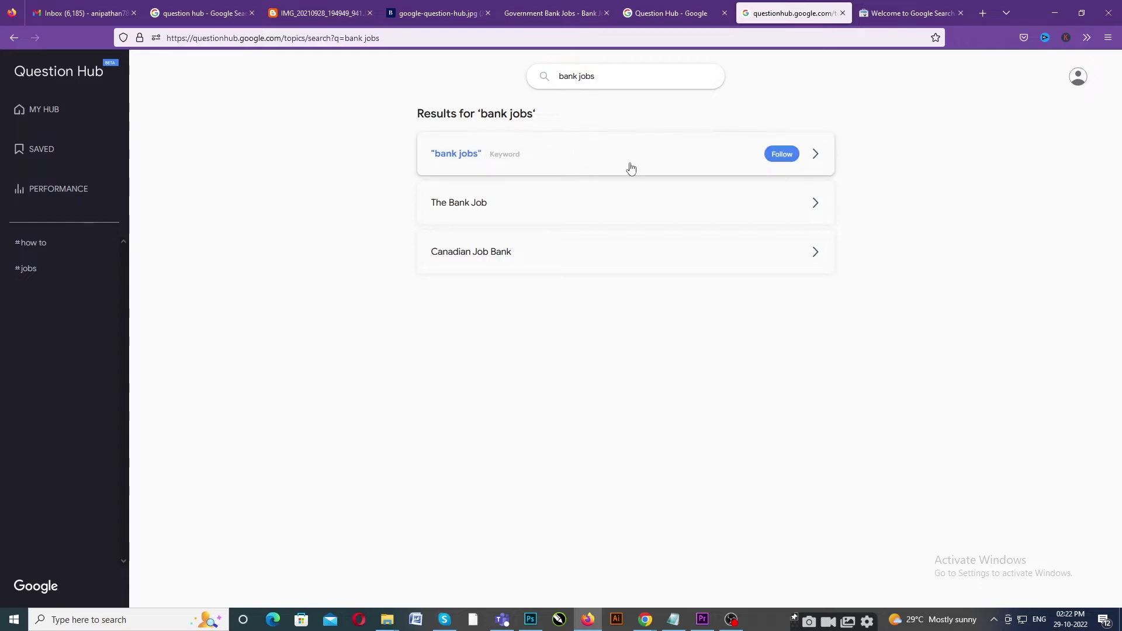
{"action": "left_click", "coordinate": [801, 157]}
{"action": "left_click", "coordinate": [506, 111]}
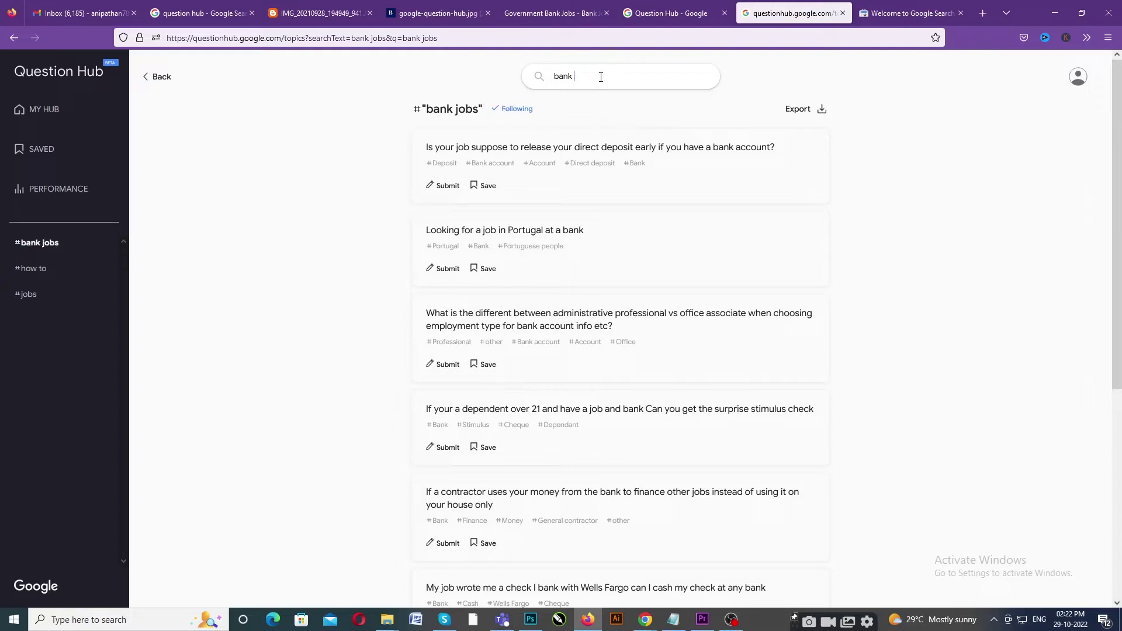
- Look through the questions listed under the followed topics "how to", "jobs" and "bank jobs", and return to My Hub
{"action": "key", "text": "BackSpace"}
{"action": "key", "text": "BackSpace"}
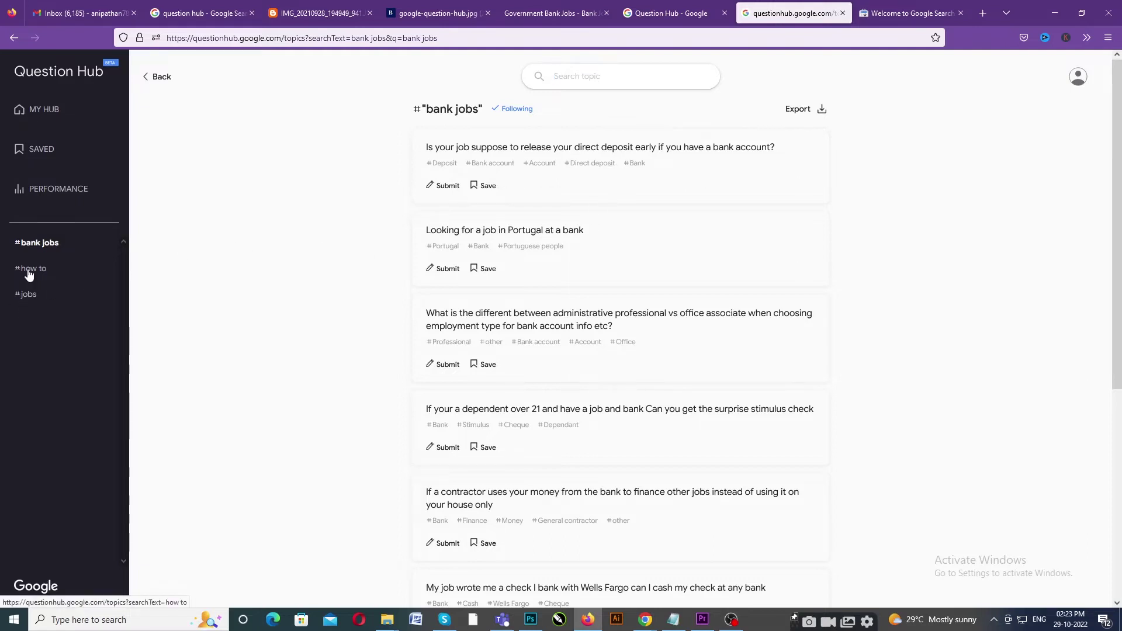
{"action": "left_click", "coordinate": [29, 271]}
{"action": "left_click", "coordinate": [25, 296]}
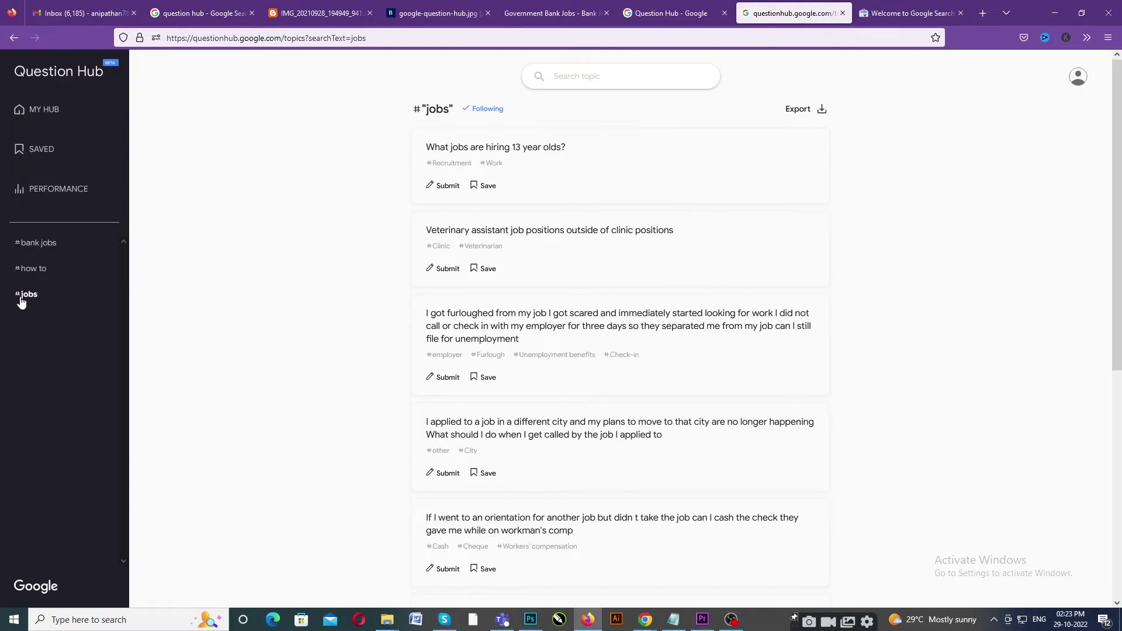
{"action": "left_click", "coordinate": [32, 271]}
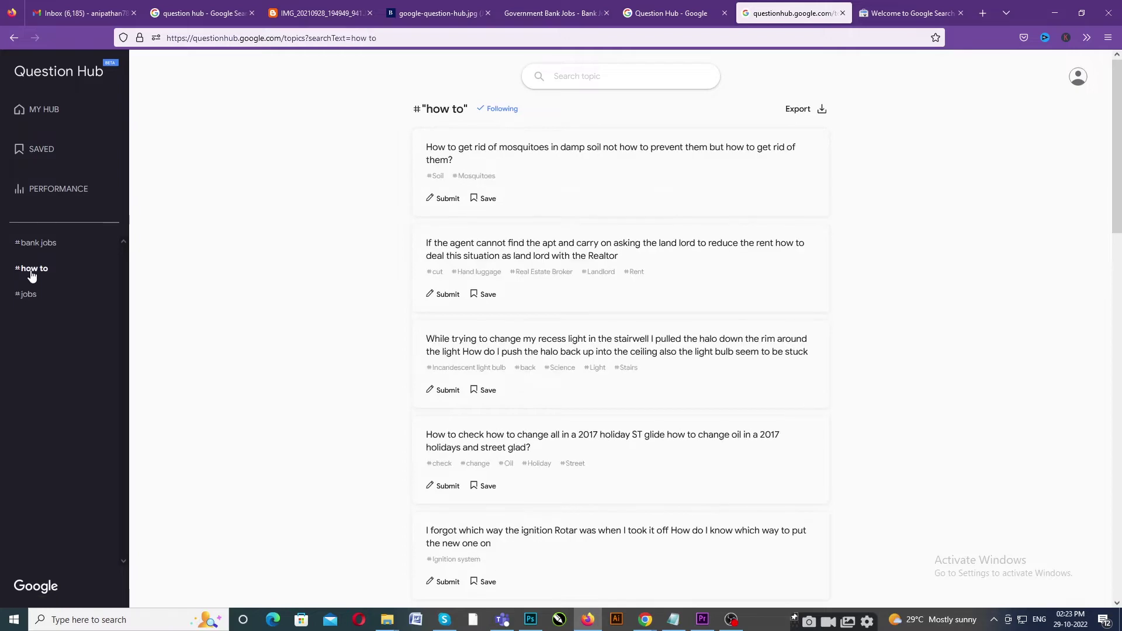
{"action": "left_click", "coordinate": [32, 251]}
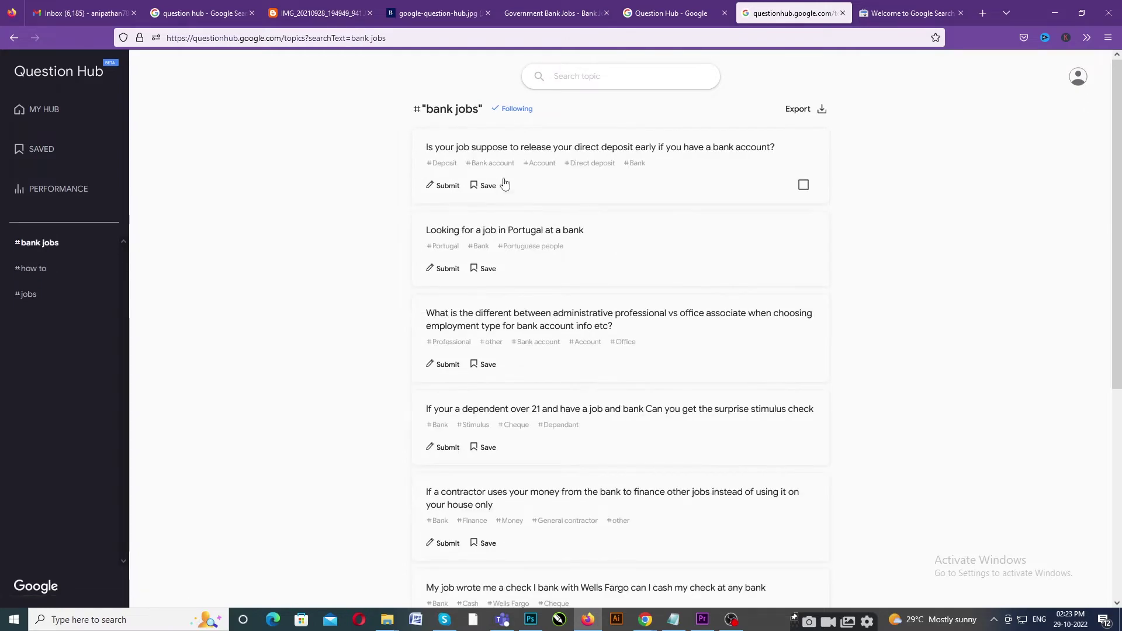
{"action": "scroll", "coordinate": [625, 265], "scroll_direction": "down", "scroll_amount": 5}
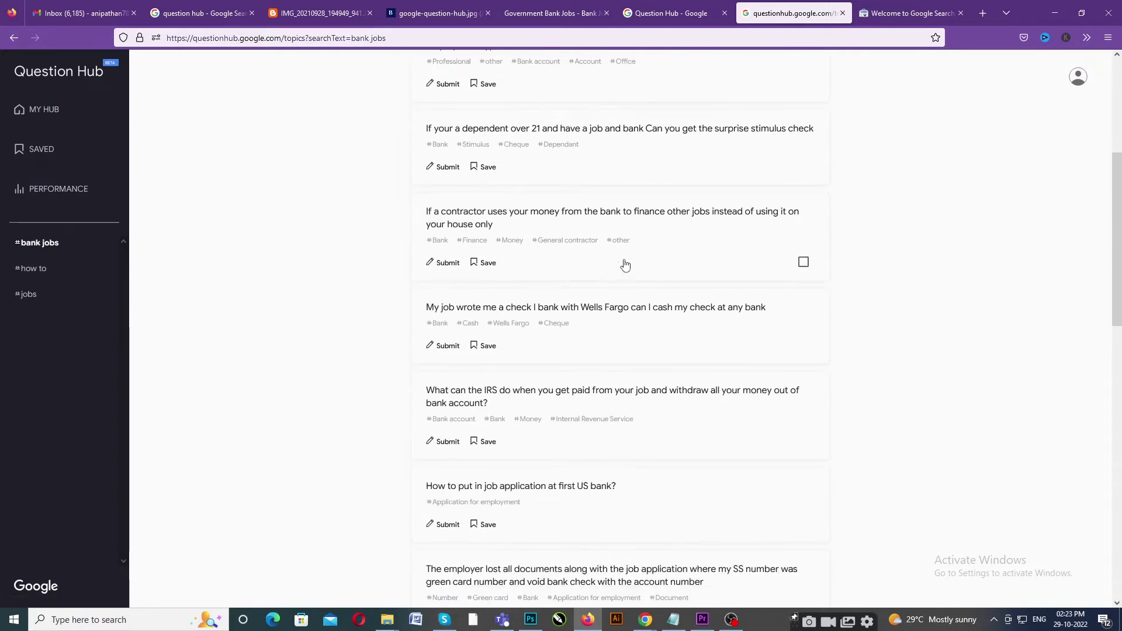
{"action": "scroll", "coordinate": [624, 265], "scroll_direction": "up", "scroll_amount": 3}
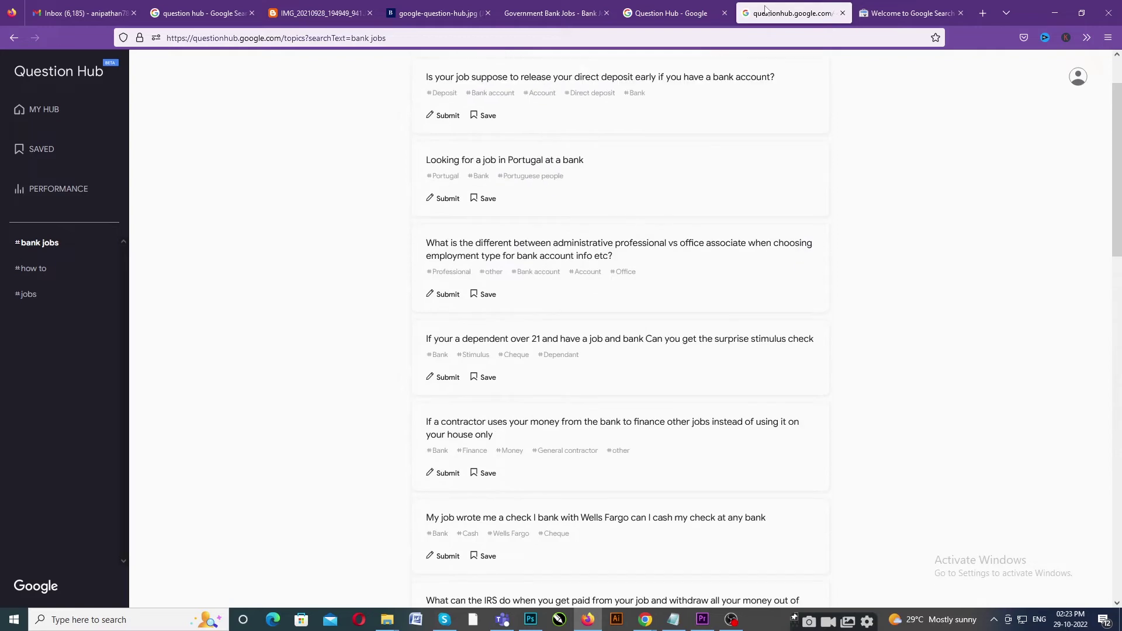
{"action": "left_click", "coordinate": [30, 269]}
{"action": "left_click", "coordinate": [28, 295]}
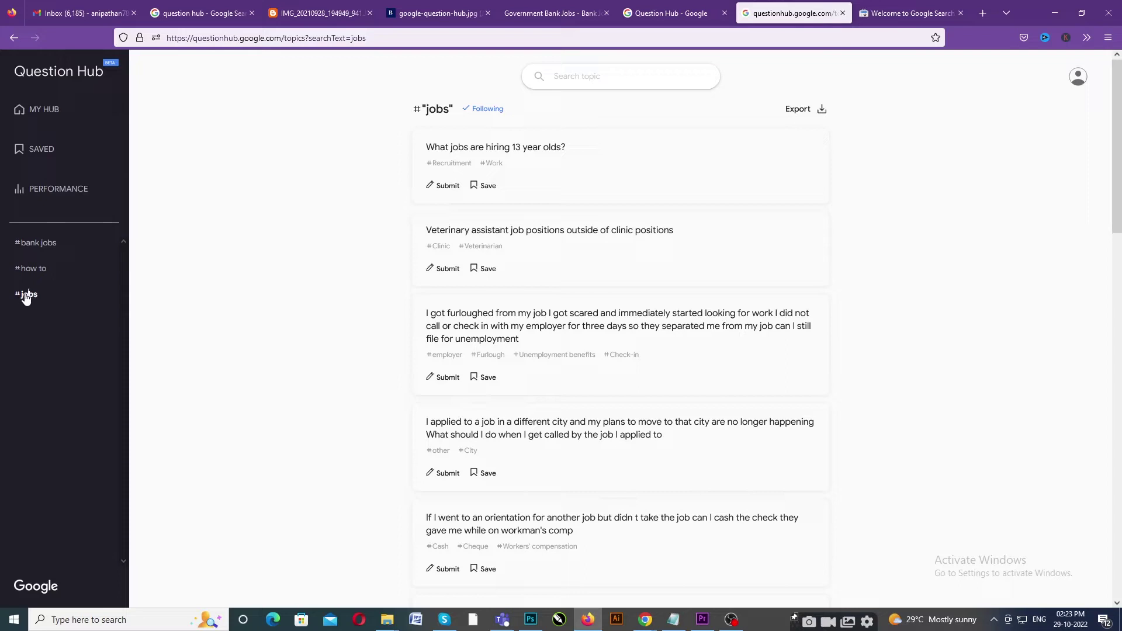
{"action": "left_click", "coordinate": [24, 275]}
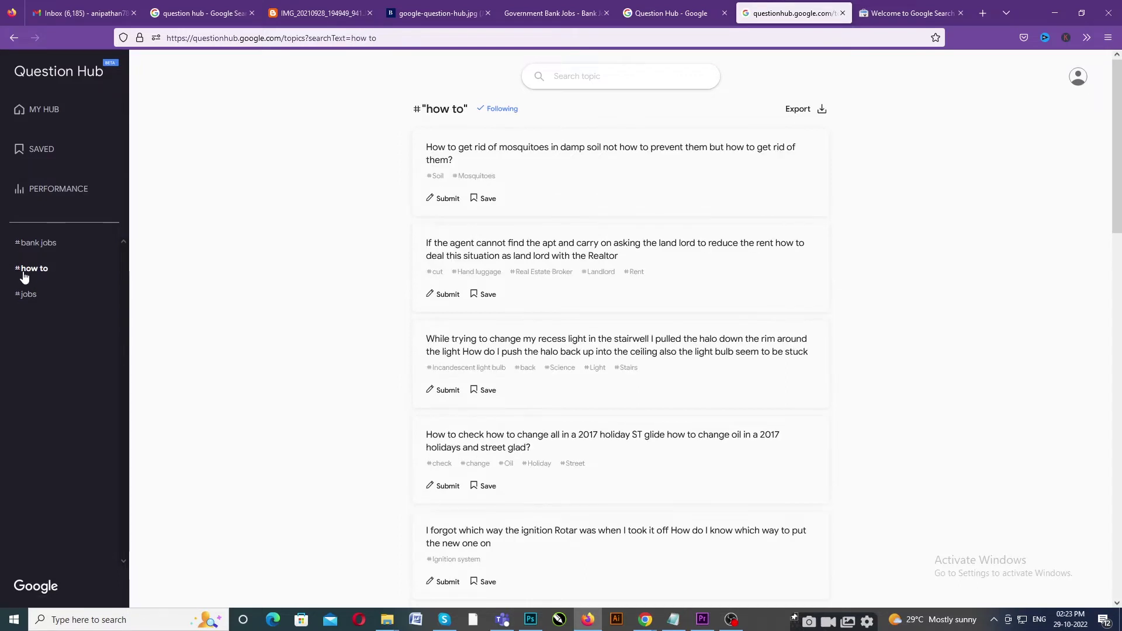
{"action": "left_click", "coordinate": [27, 248]}
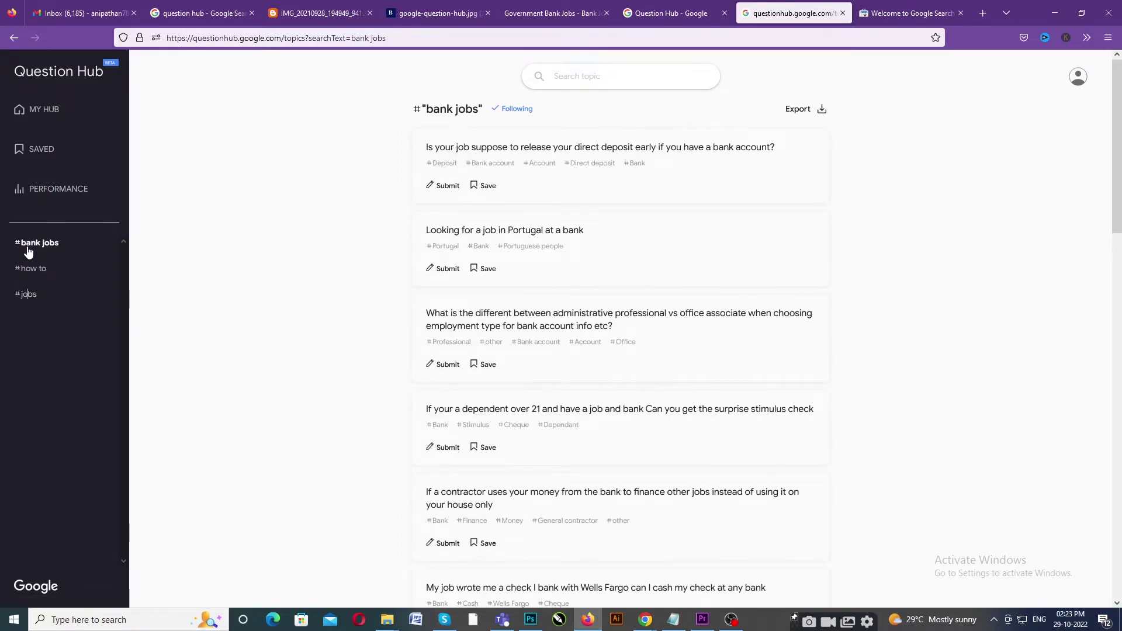
{"action": "left_click", "coordinate": [51, 110]}
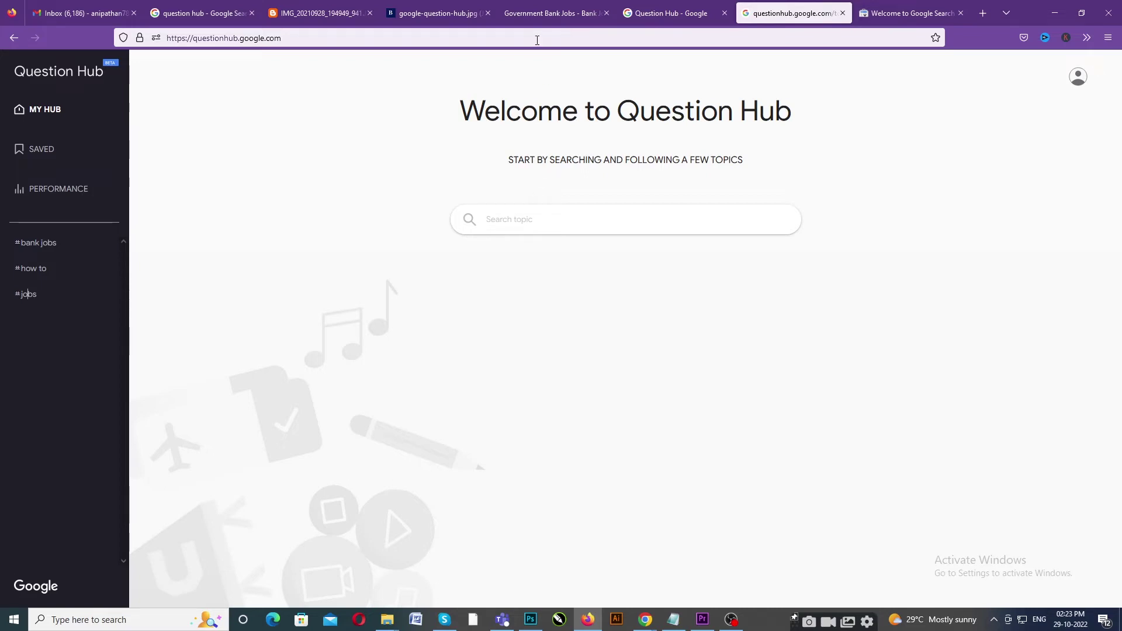
- Open the "google jobs" article on the Government Bank Jobs website and copy "google jobs" from its title
{"action": "left_click", "coordinate": [546, 13]}
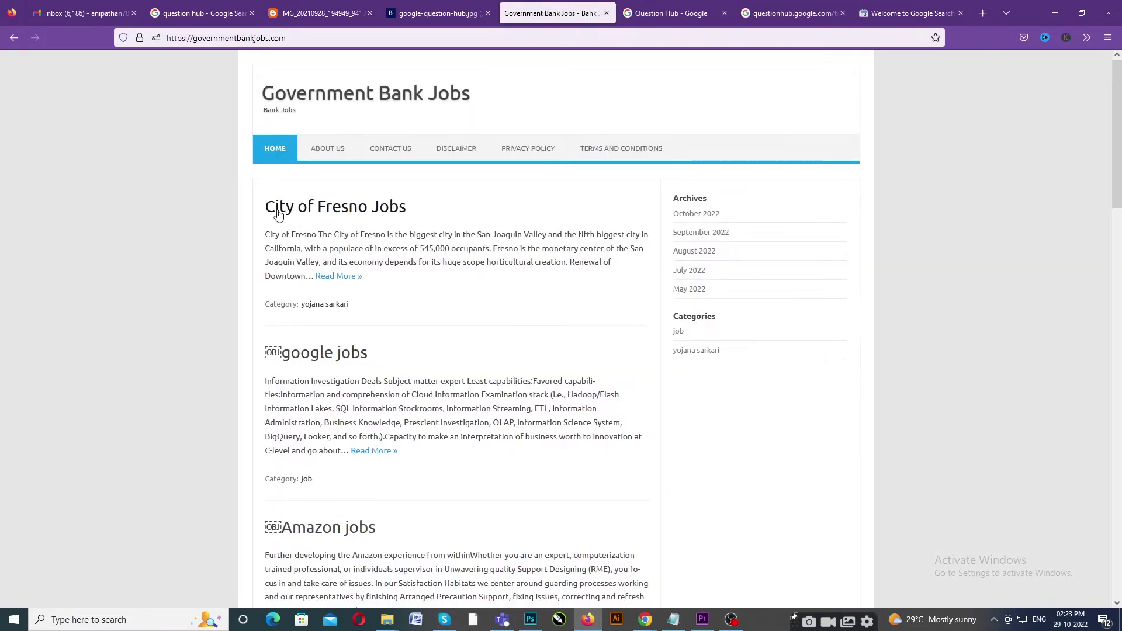
{"action": "left_click", "coordinate": [337, 354]}
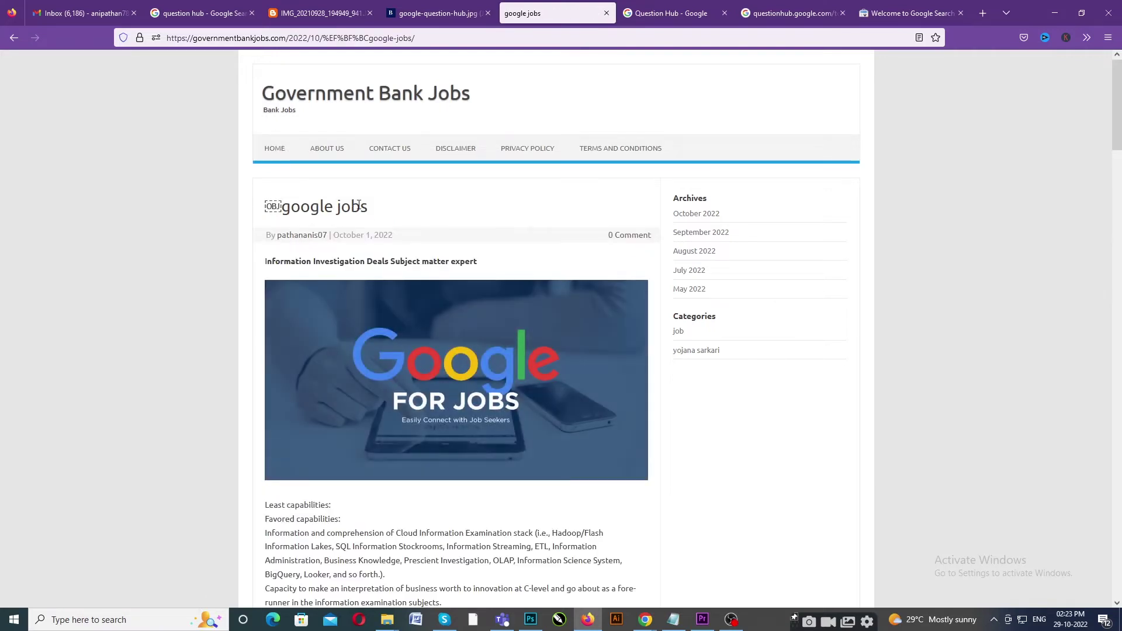
{"action": "left_click_drag", "start_coordinate": [320, 206], "coordinate": [307, 205]}
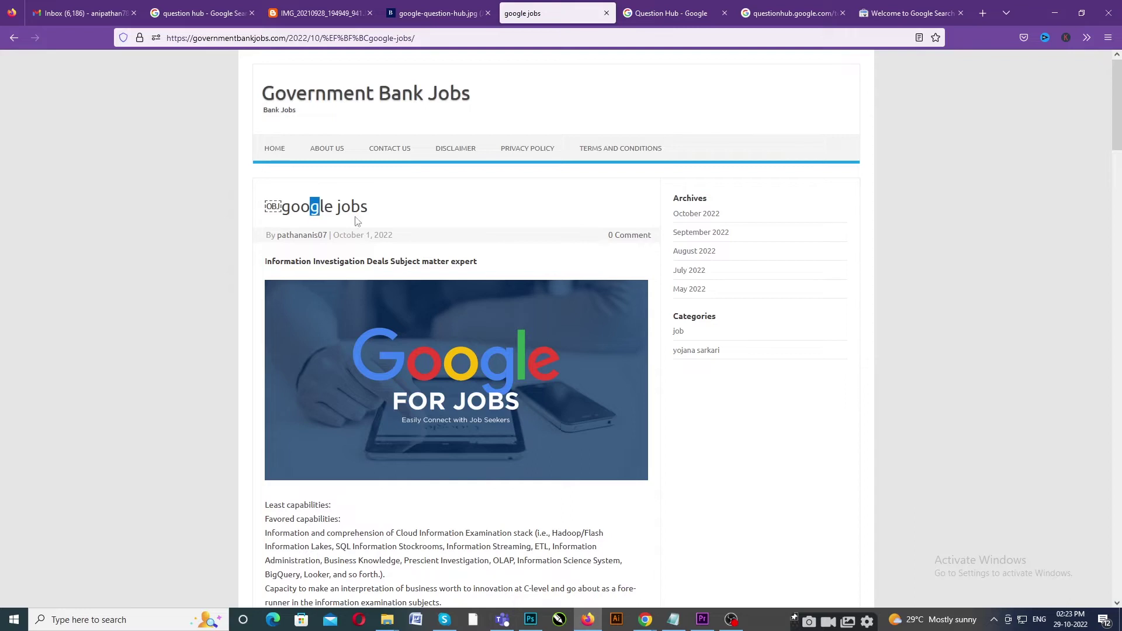
{"action": "left_click", "coordinate": [363, 206]}
{"action": "left_click_drag", "start_coordinate": [366, 206], "coordinate": [285, 207]}
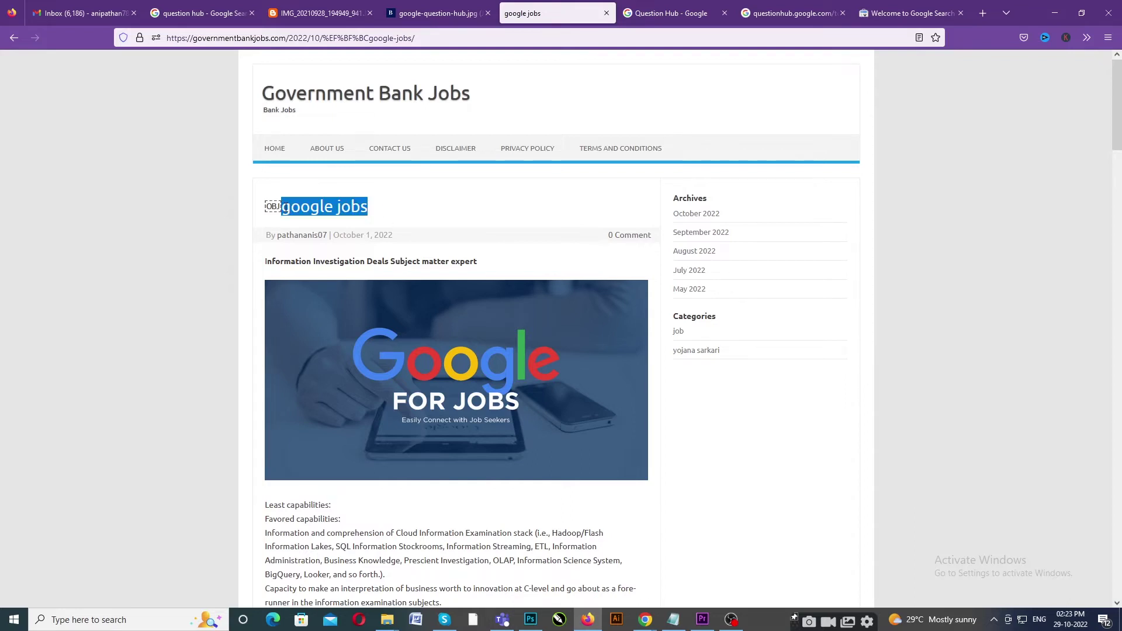
{"action": "right_click", "coordinate": [289, 210]}
{"action": "left_click", "coordinate": [306, 221]}
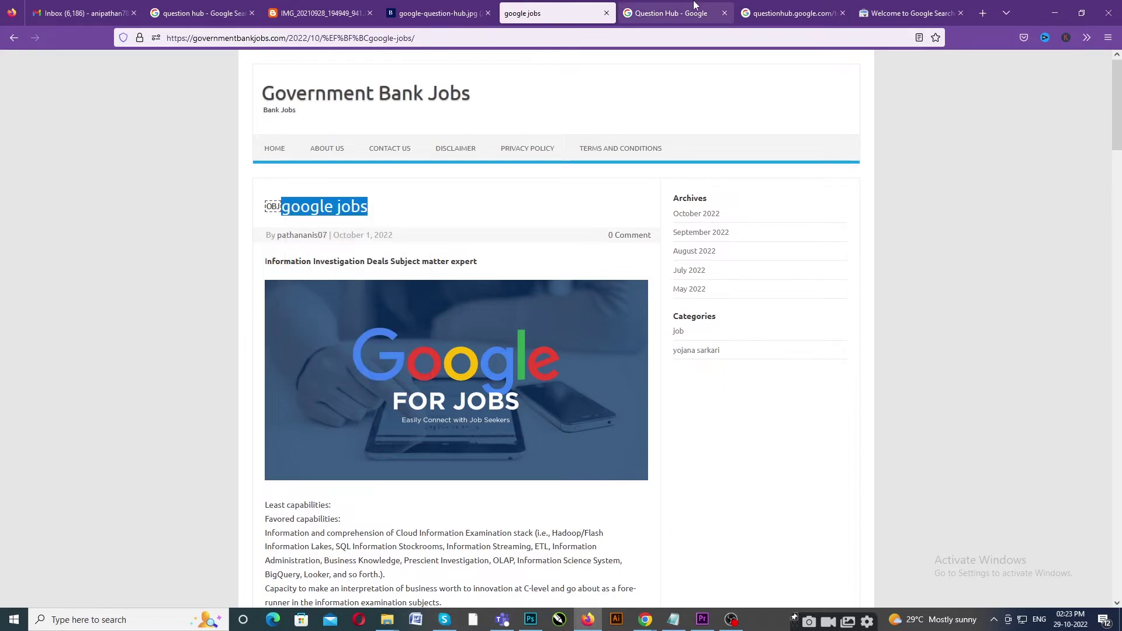
- Back in Question Hub, search the topics for the copied "google jobs" and open the "google jobs" keyword result
{"action": "left_click", "coordinate": [765, 12]}
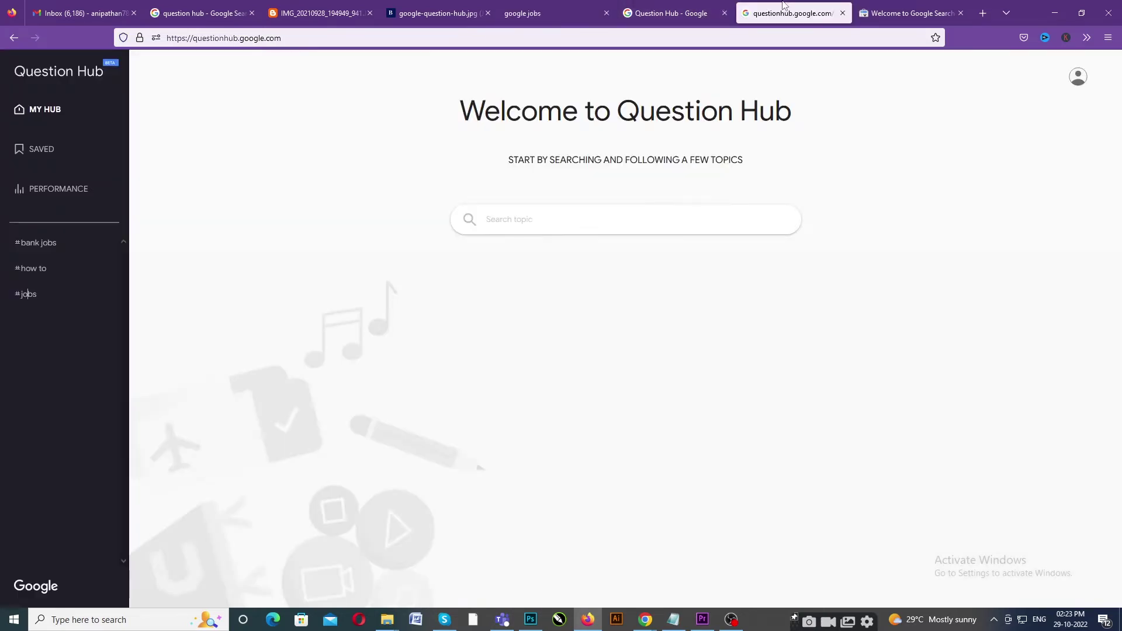
{"action": "left_click", "coordinate": [489, 218]}
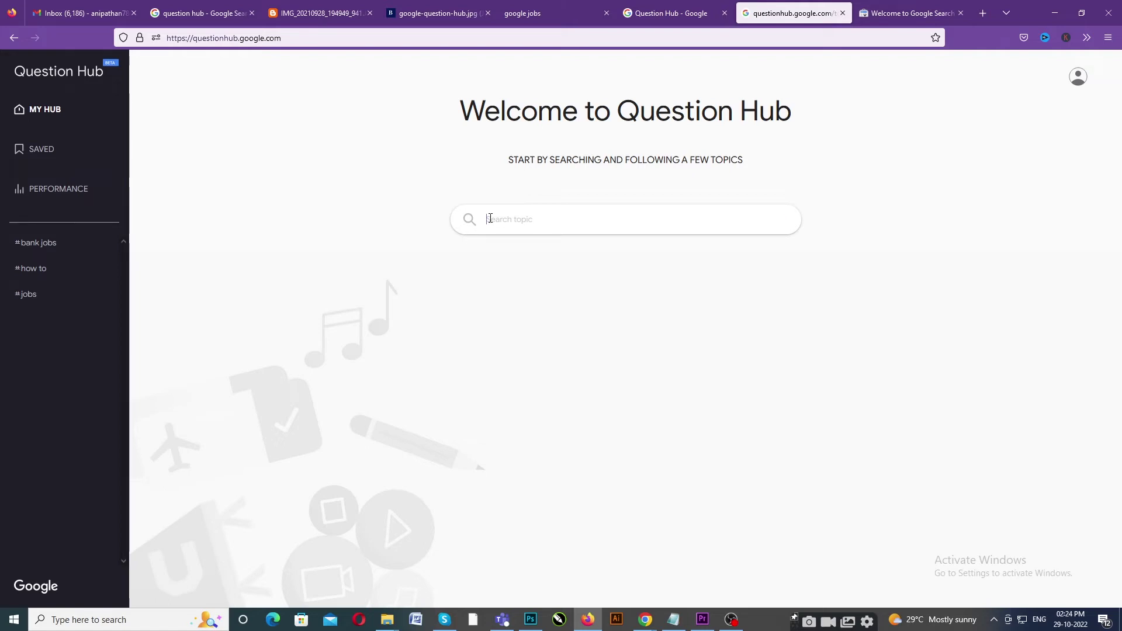
{"action": "key", "text": "ctrl+v"}
{"action": "key", "text": "Return"}
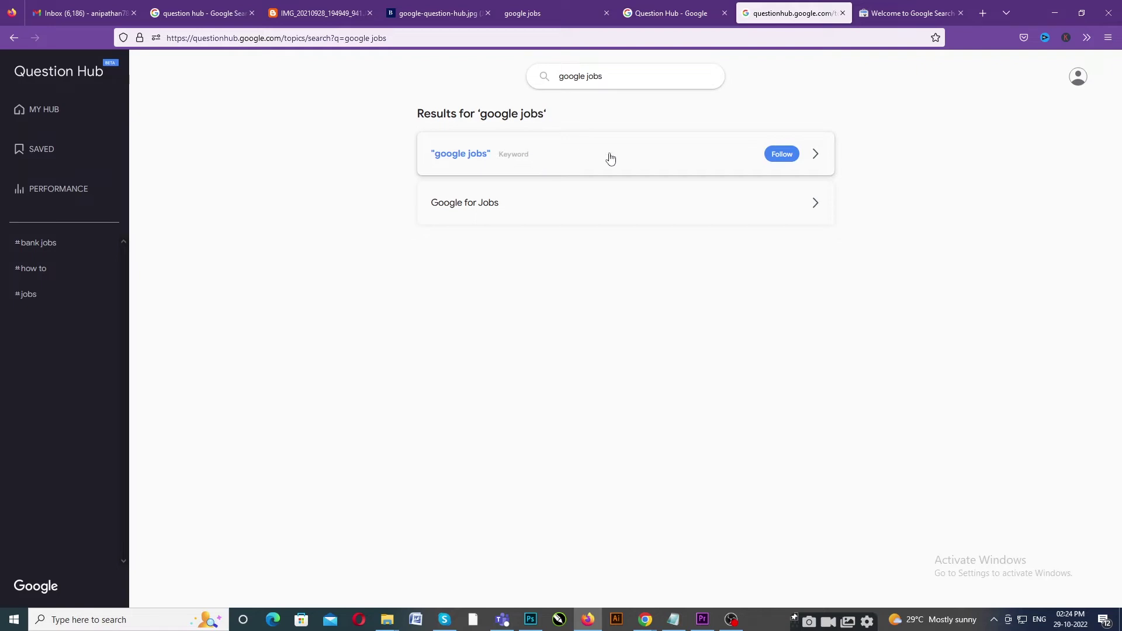
{"action": "left_click", "coordinate": [814, 155]}
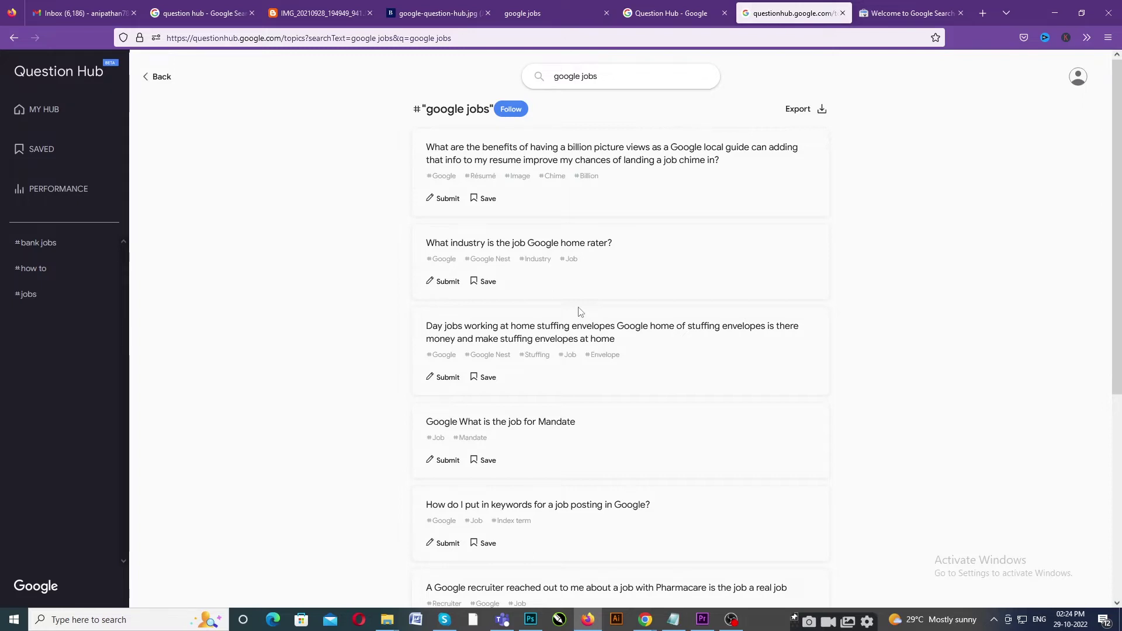
- Examine the unanswered questions listed for "google jobs" to find one that the website's article could answer
{"action": "scroll", "coordinate": [535, 395], "scroll_direction": "down", "scroll_amount": 2}
{"action": "scroll", "coordinate": [536, 396], "scroll_direction": "up", "scroll_amount": 2}
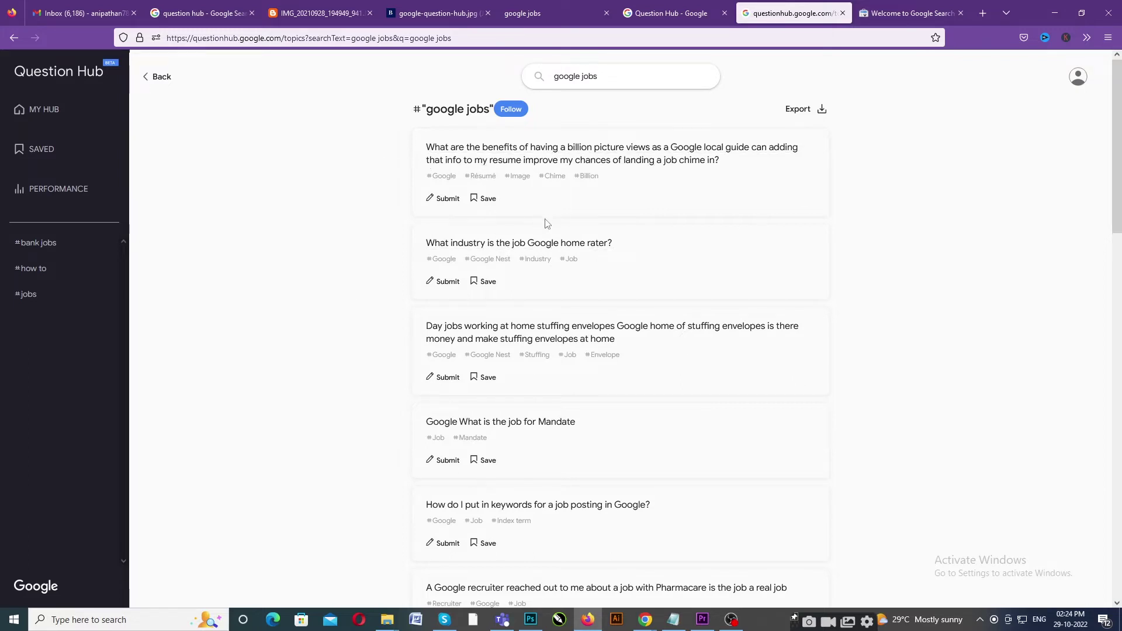
{"action": "scroll", "coordinate": [473, 330], "scroll_direction": "down", "scroll_amount": 2}
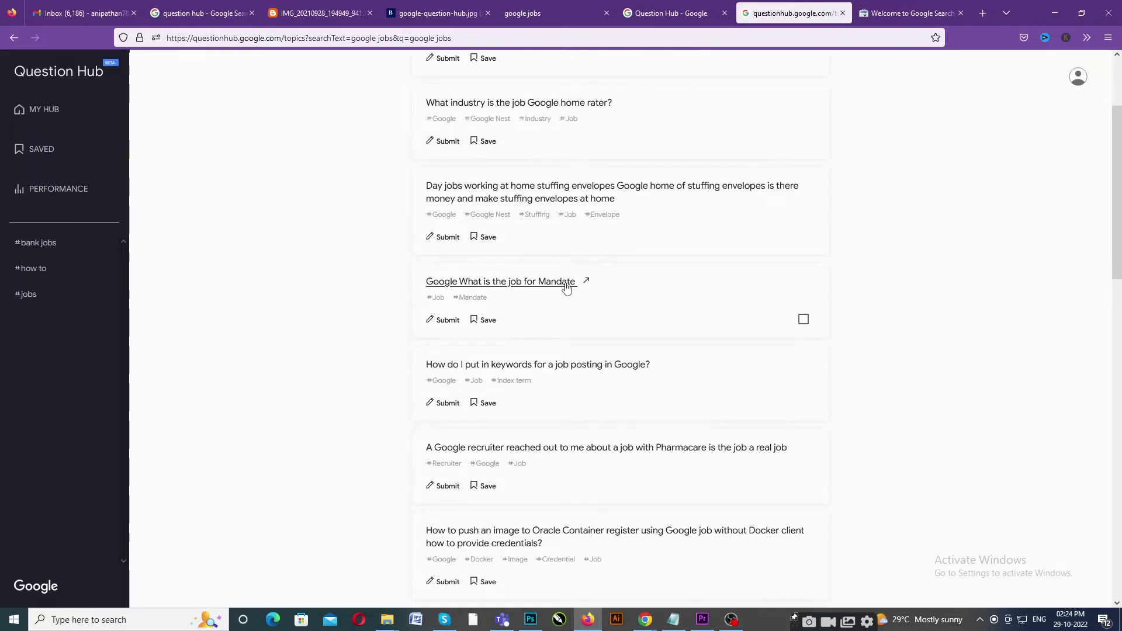
{"action": "scroll", "coordinate": [526, 292], "scroll_direction": "down", "scroll_amount": 1}
{"action": "scroll", "coordinate": [527, 316], "scroll_direction": "down", "scroll_amount": 2}
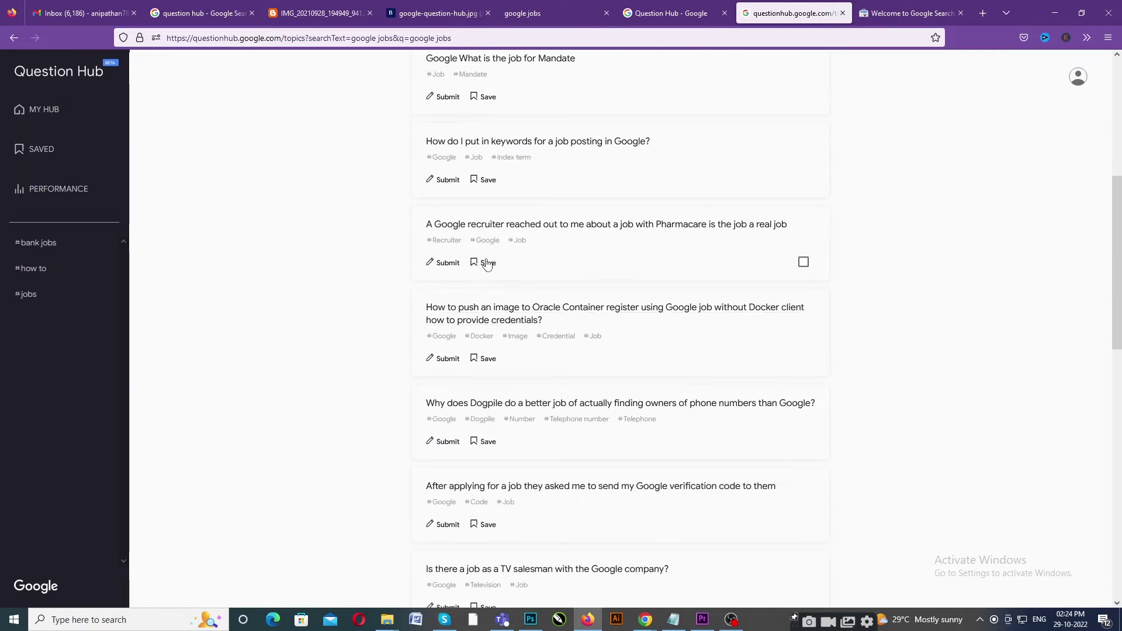
{"action": "scroll", "coordinate": [701, 250], "scroll_direction": "down", "scroll_amount": 1}
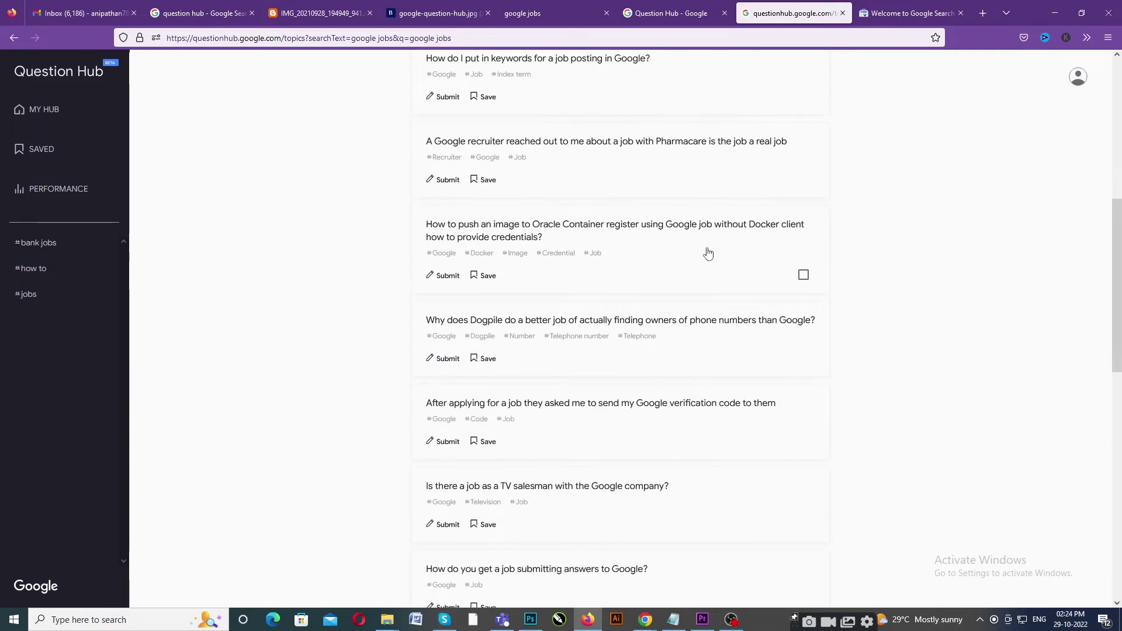
{"action": "scroll", "coordinate": [550, 342], "scroll_direction": "down", "scroll_amount": 2}
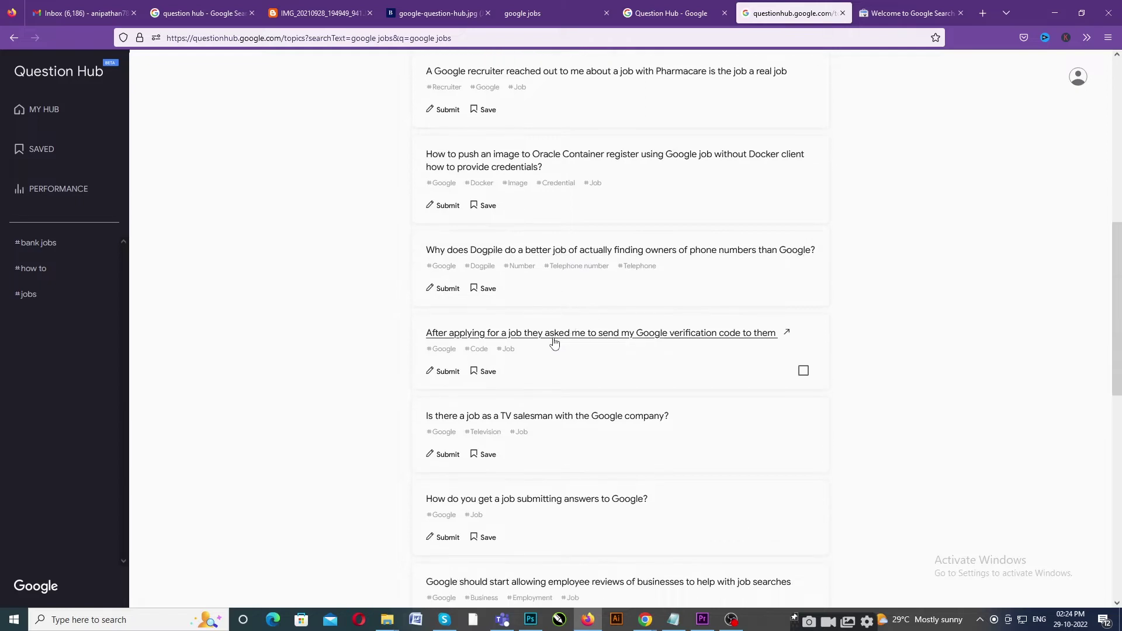
{"action": "scroll", "coordinate": [564, 344], "scroll_direction": "down", "scroll_amount": 3}
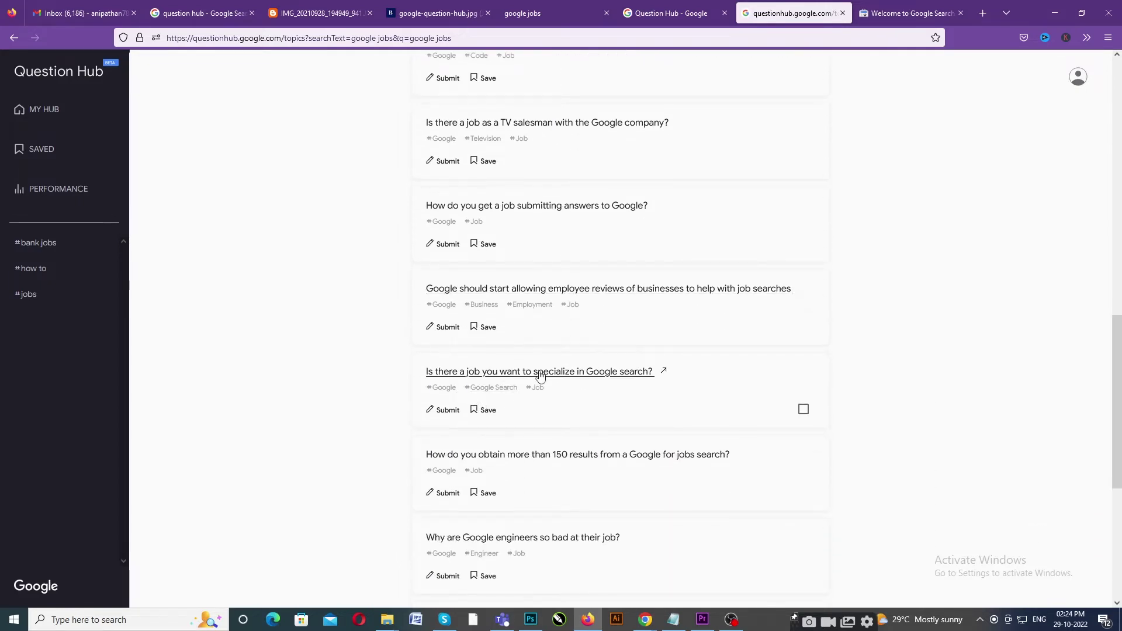
{"action": "scroll", "coordinate": [566, 379], "scroll_direction": "down", "scroll_amount": 2}
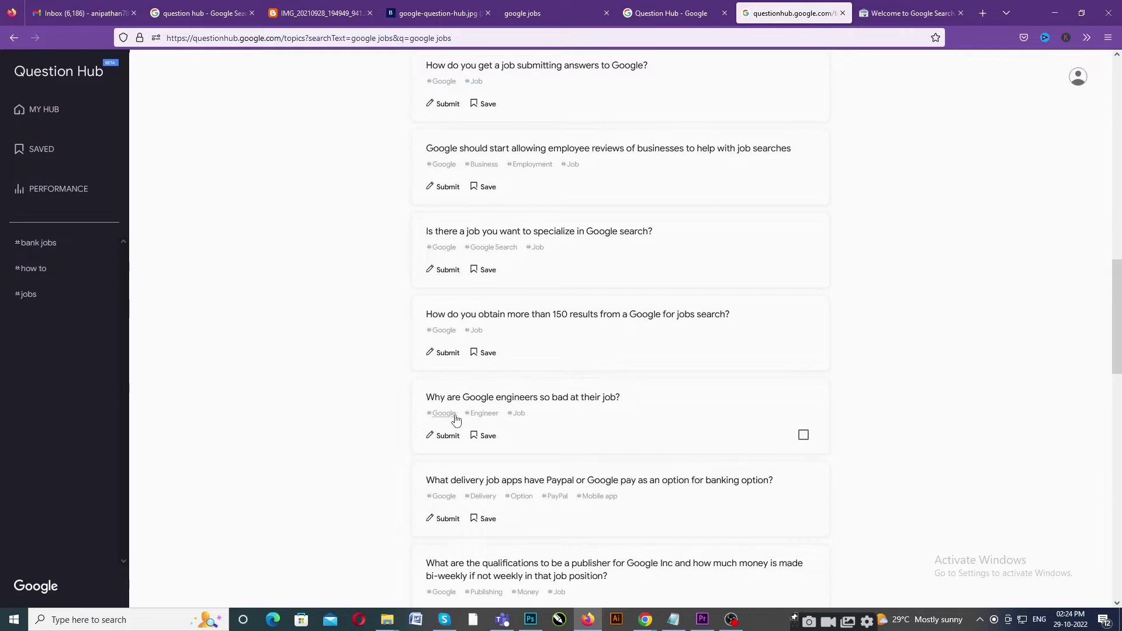
{"action": "scroll", "coordinate": [562, 398], "scroll_direction": "down", "scroll_amount": 2}
{"action": "scroll", "coordinate": [564, 400], "scroll_direction": "down", "scroll_amount": 7}
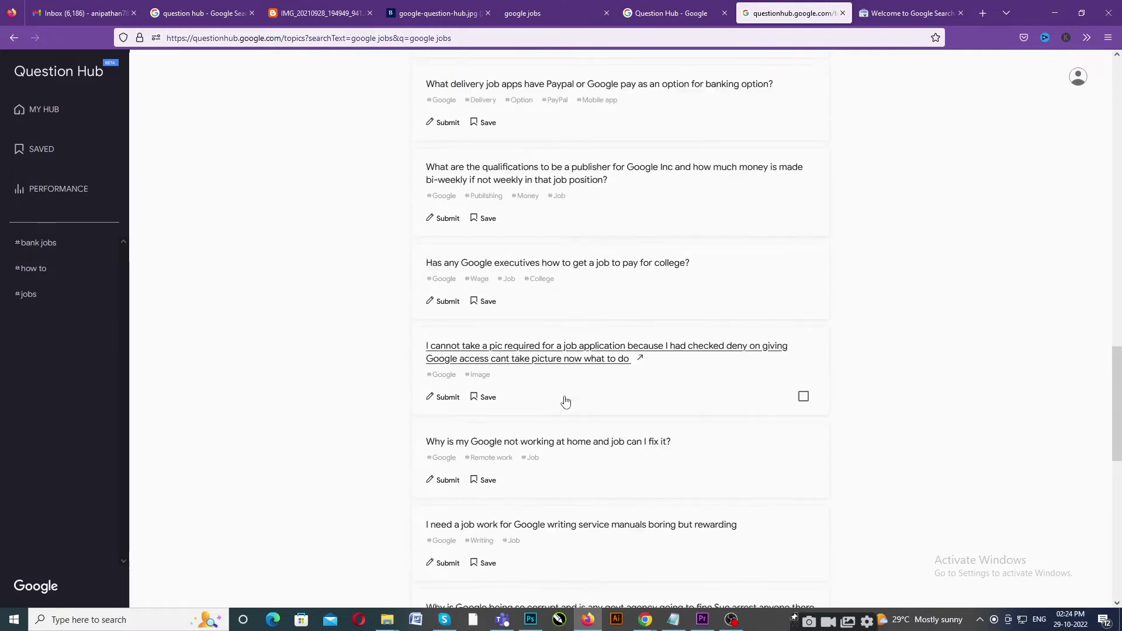
{"action": "scroll", "coordinate": [567, 402], "scroll_direction": "down", "scroll_amount": 6}
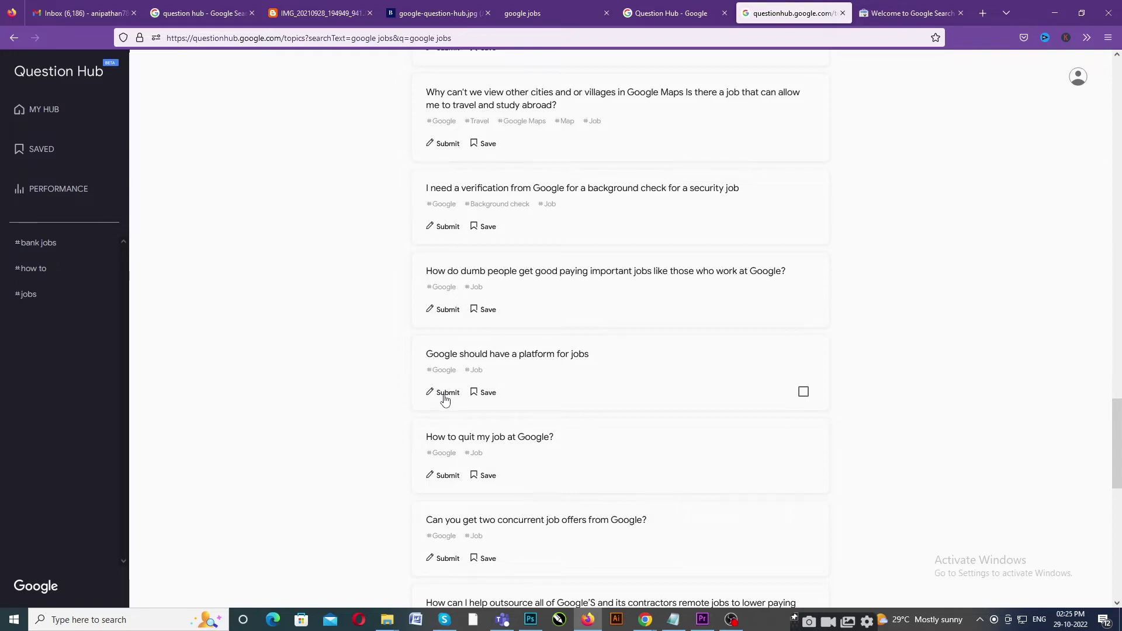
{"action": "scroll", "coordinate": [482, 451], "scroll_direction": "down", "scroll_amount": 2}
{"action": "scroll", "coordinate": [482, 451], "scroll_direction": "down", "scroll_amount": 3}
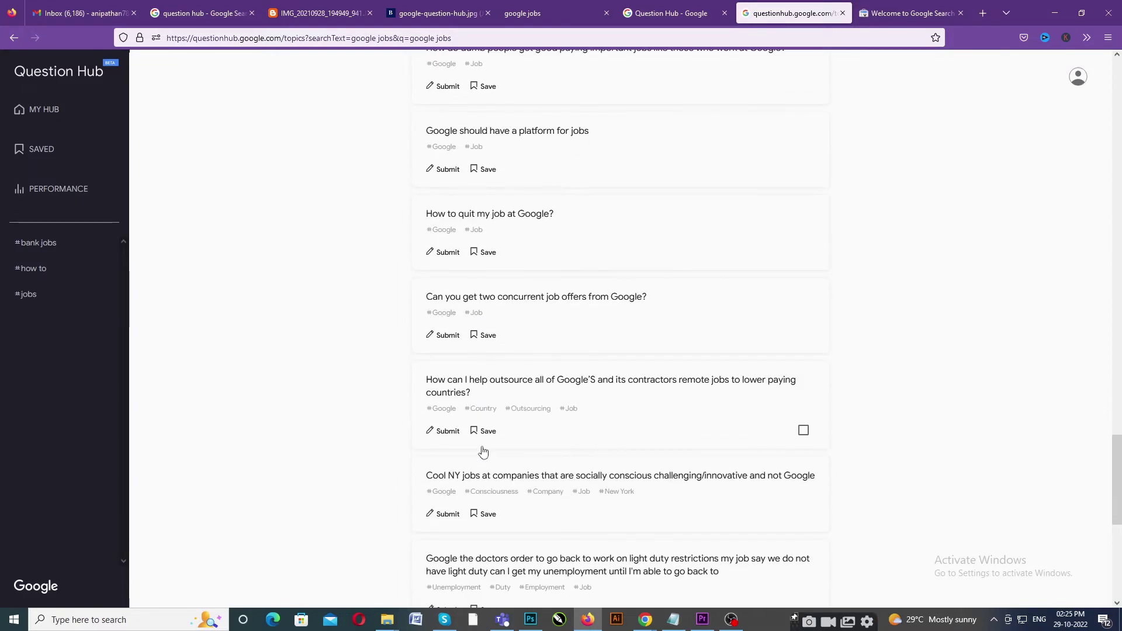
{"action": "scroll", "coordinate": [483, 452], "scroll_direction": "up", "scroll_amount": 2}
{"action": "scroll", "coordinate": [483, 452], "scroll_direction": "up", "scroll_amount": 1}
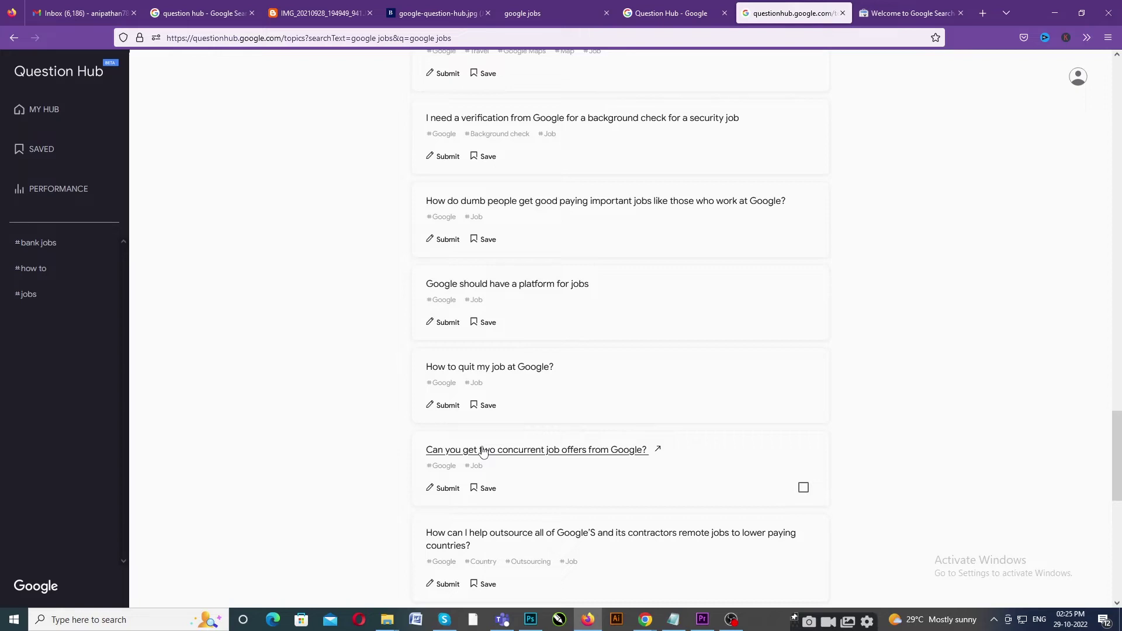
- Submit the governmentbankjobs.com "google jobs" article link as the answer to "Google should have a platform for jobs" and open the performance summary
{"action": "left_click", "coordinate": [447, 322]}
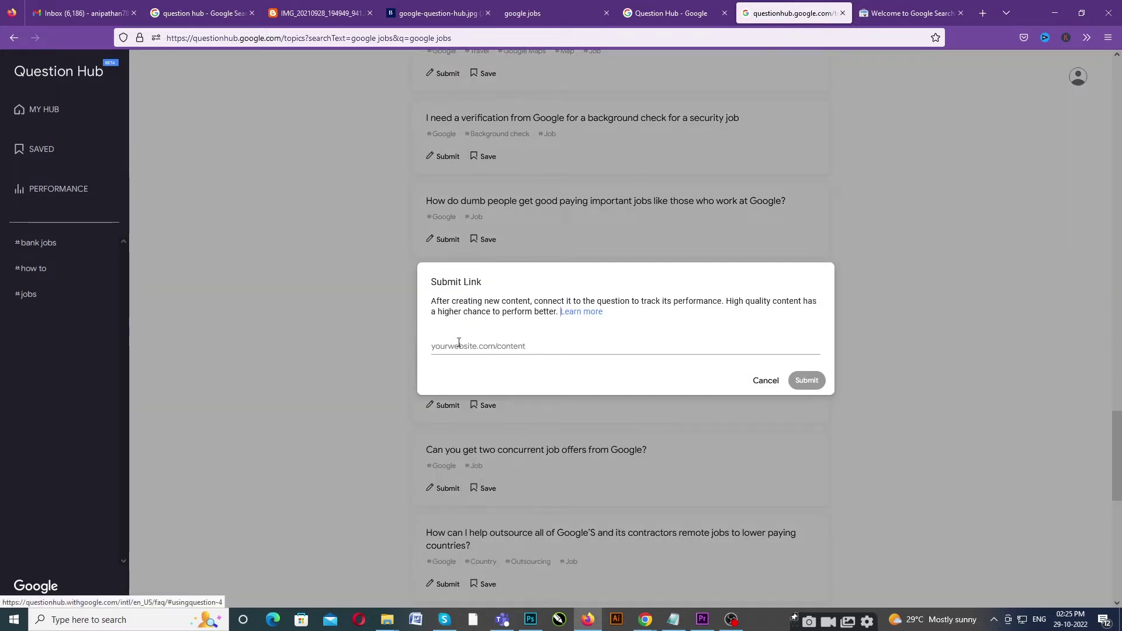
{"action": "left_click", "coordinate": [556, 12]}
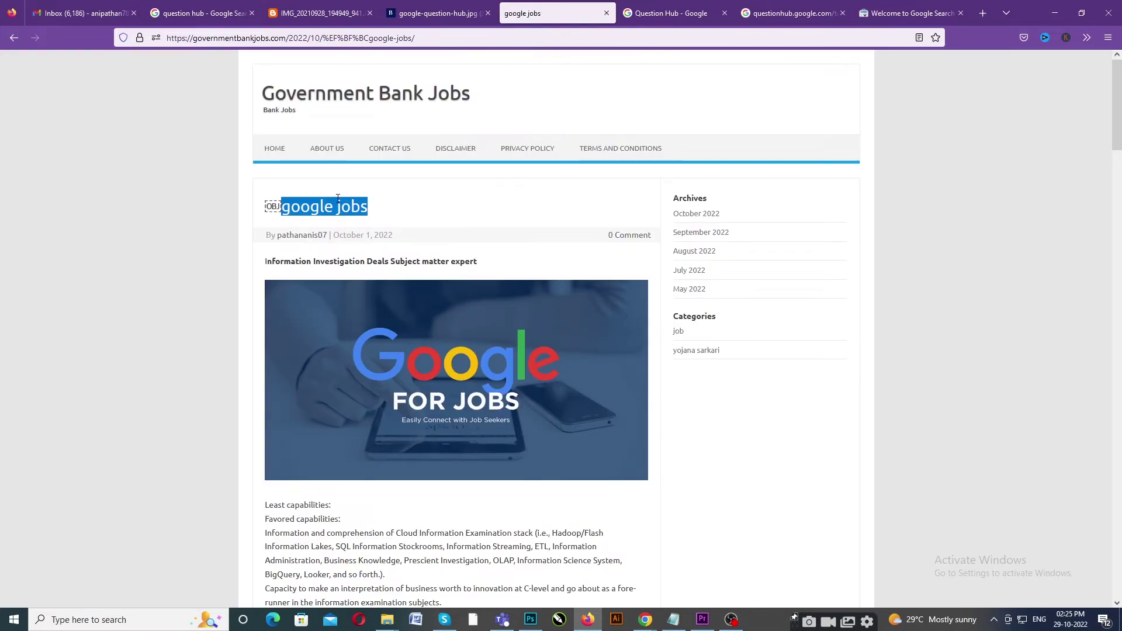
{"action": "left_click", "coordinate": [428, 39]}
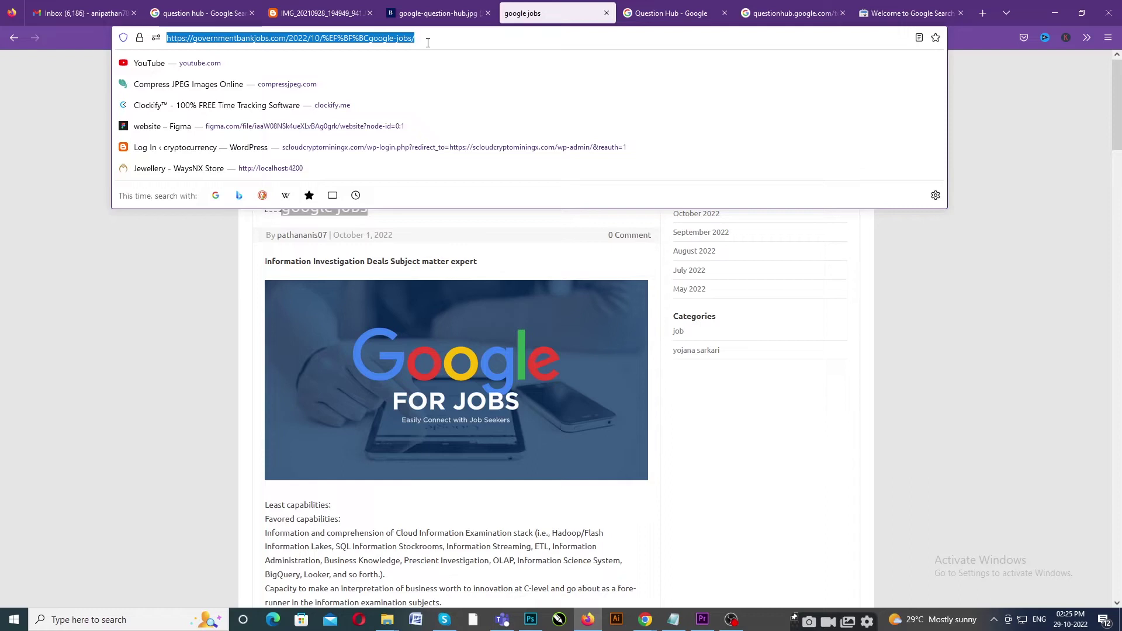
{"action": "left_click", "coordinate": [760, 13]}
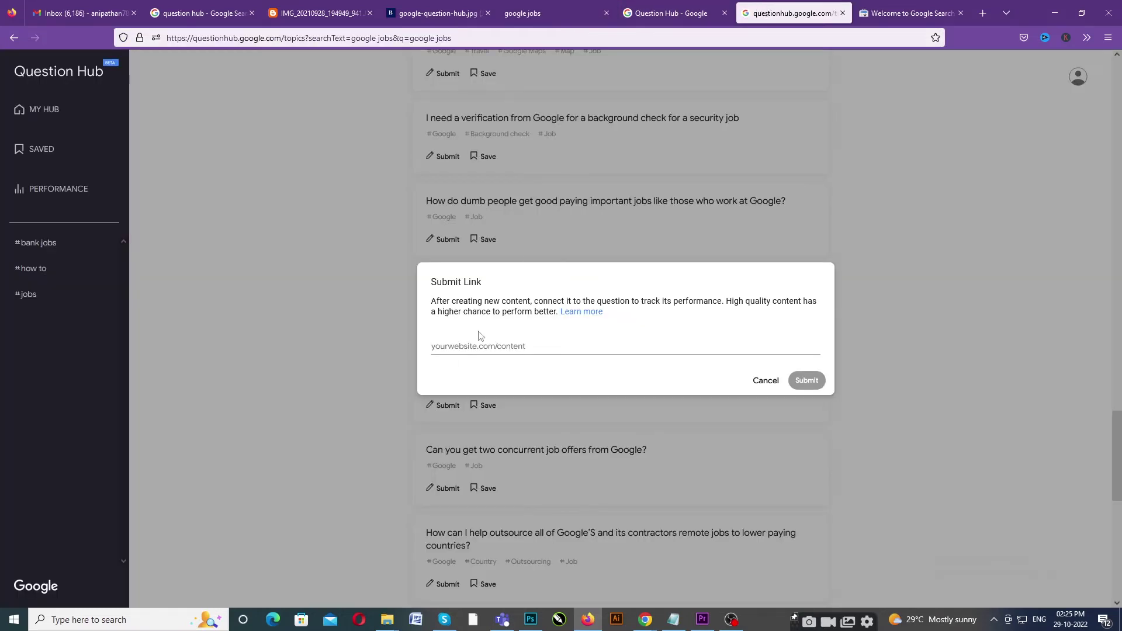
{"action": "left_click", "coordinate": [457, 349]}
{"action": "key", "text": "ctrl+v"}
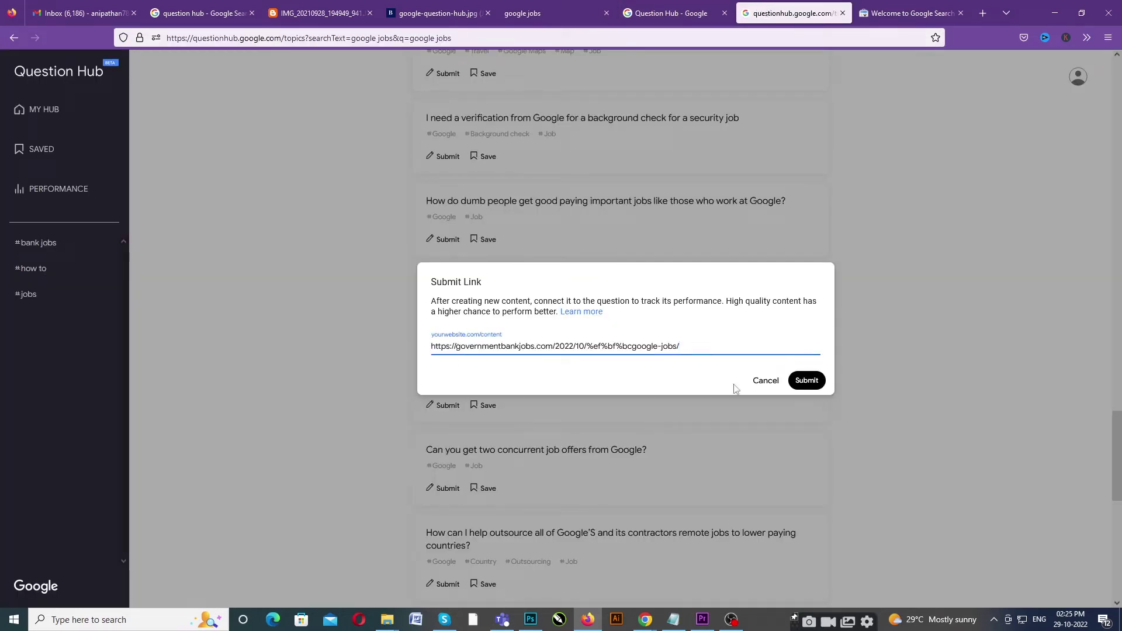
{"action": "left_click", "coordinate": [806, 381]}
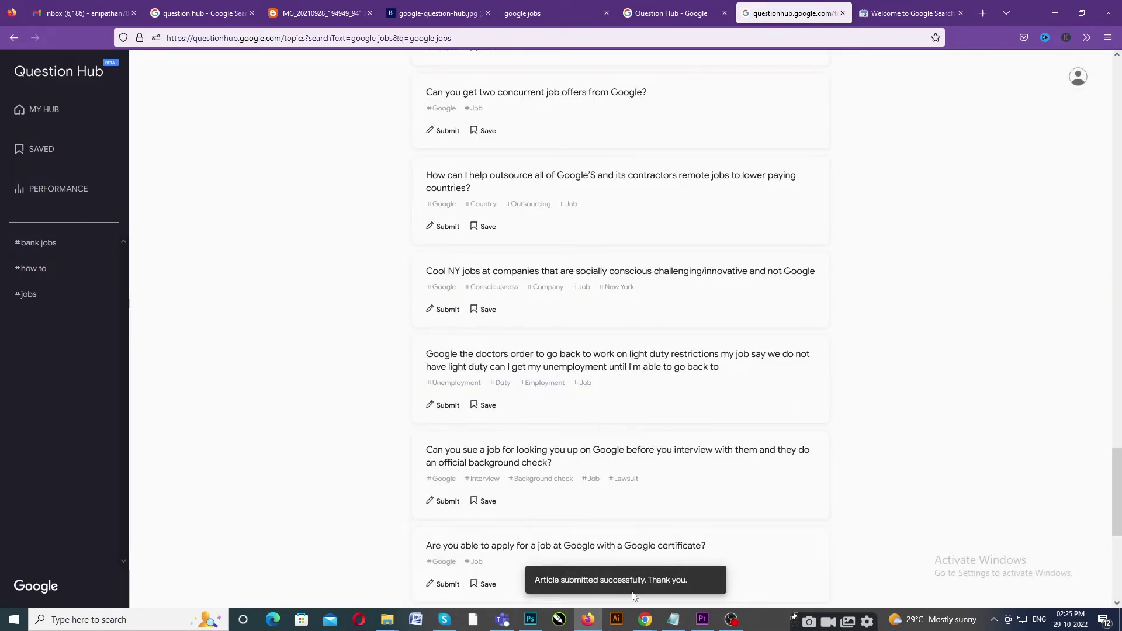
{"action": "left_click", "coordinate": [47, 194]}
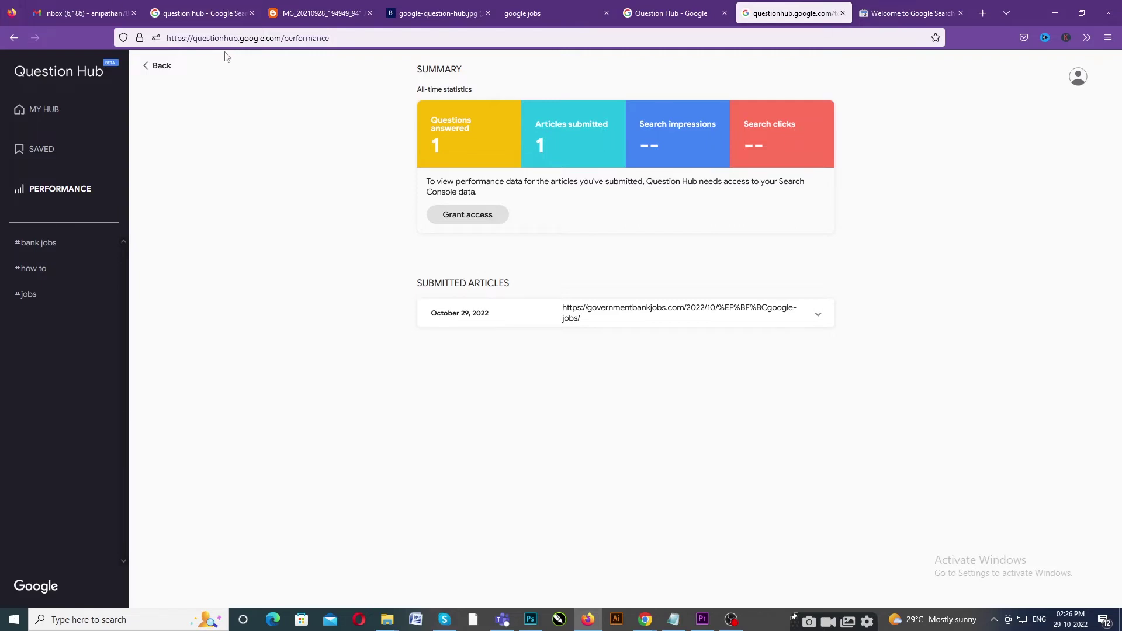
- Switch to the Government Bank Jobs website and open its WordPress admin dashboard
{"action": "left_click", "coordinate": [531, 13]}
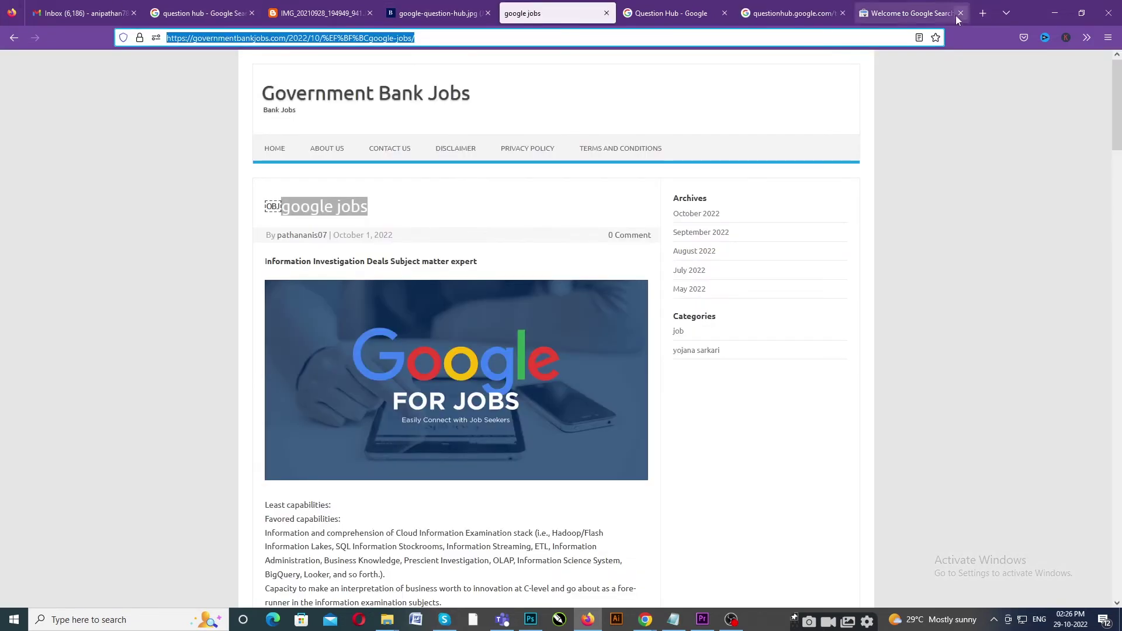
{"action": "left_click", "coordinate": [422, 38]}
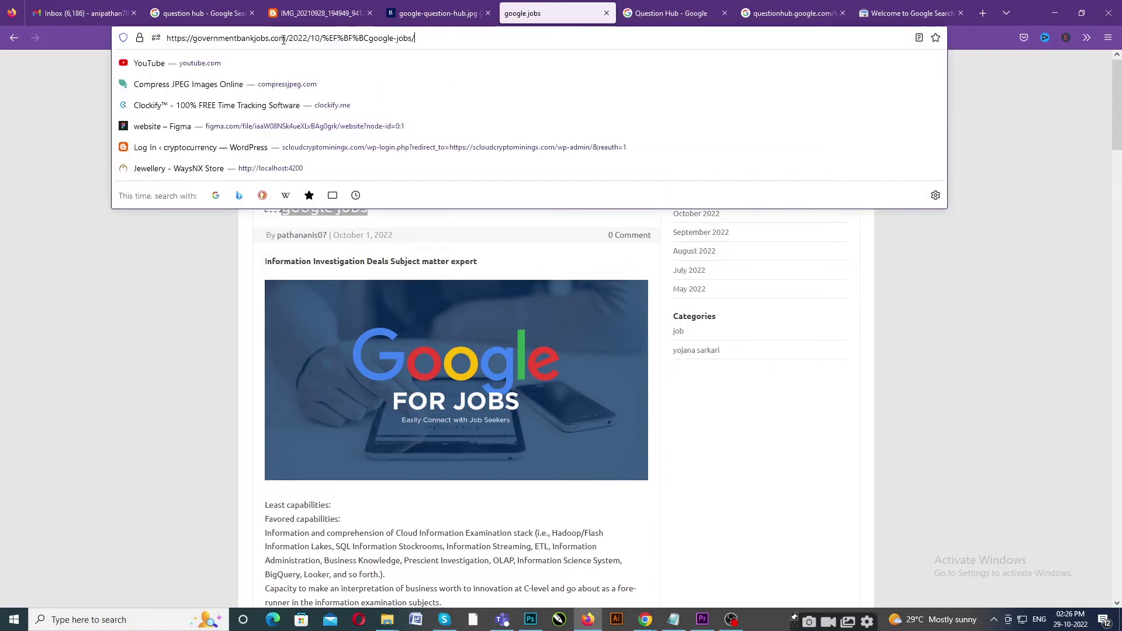
{"action": "left_click", "coordinate": [432, 153]}
{"action": "scroll", "coordinate": [482, 275], "scroll_direction": "down", "scroll_amount": 1}
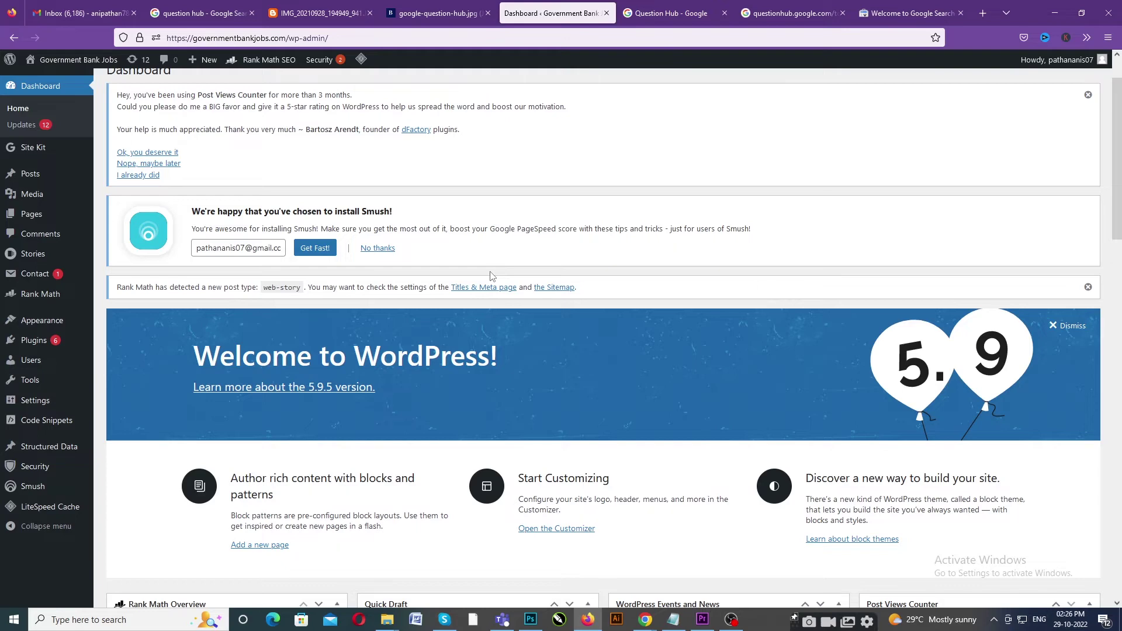
{"action": "scroll", "coordinate": [506, 304], "scroll_direction": "down", "scroll_amount": 6}
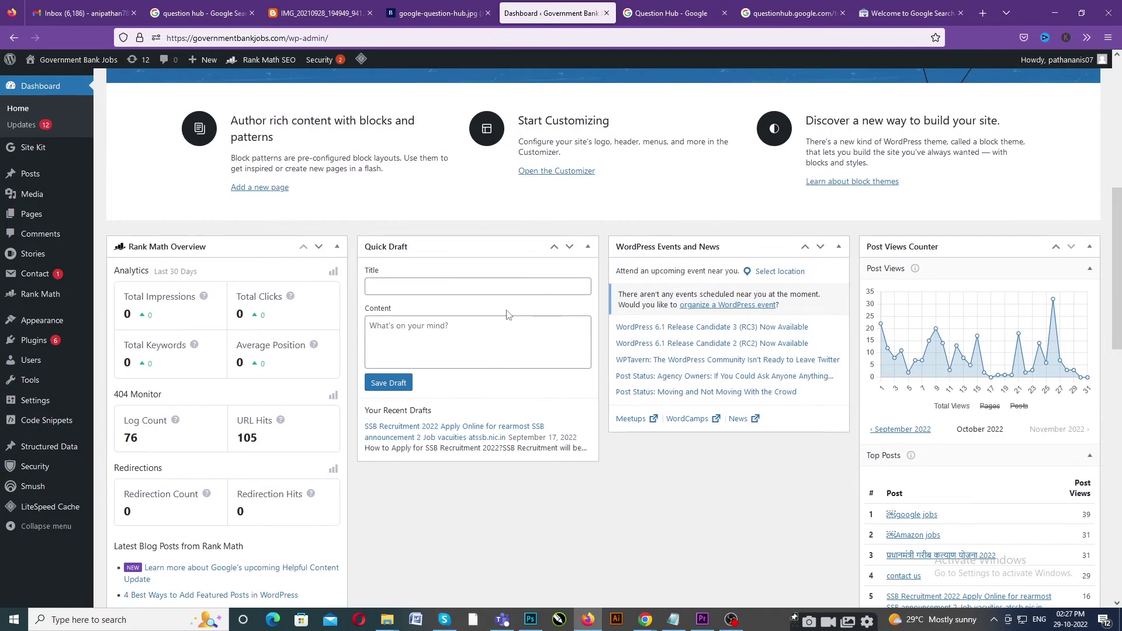
{"action": "scroll", "coordinate": [507, 315], "scroll_direction": "up", "scroll_amount": 3}
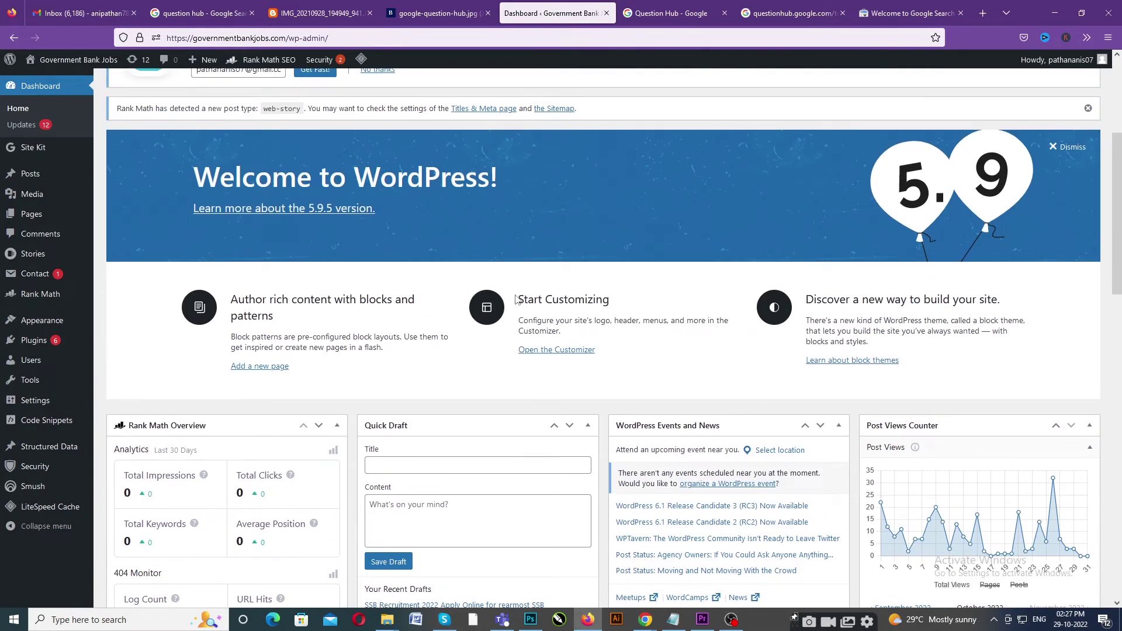
- Go from the installed plugins to adding a new one and search the plugin directory for "faq"
{"action": "mouse_move", "coordinate": [27, 344]}
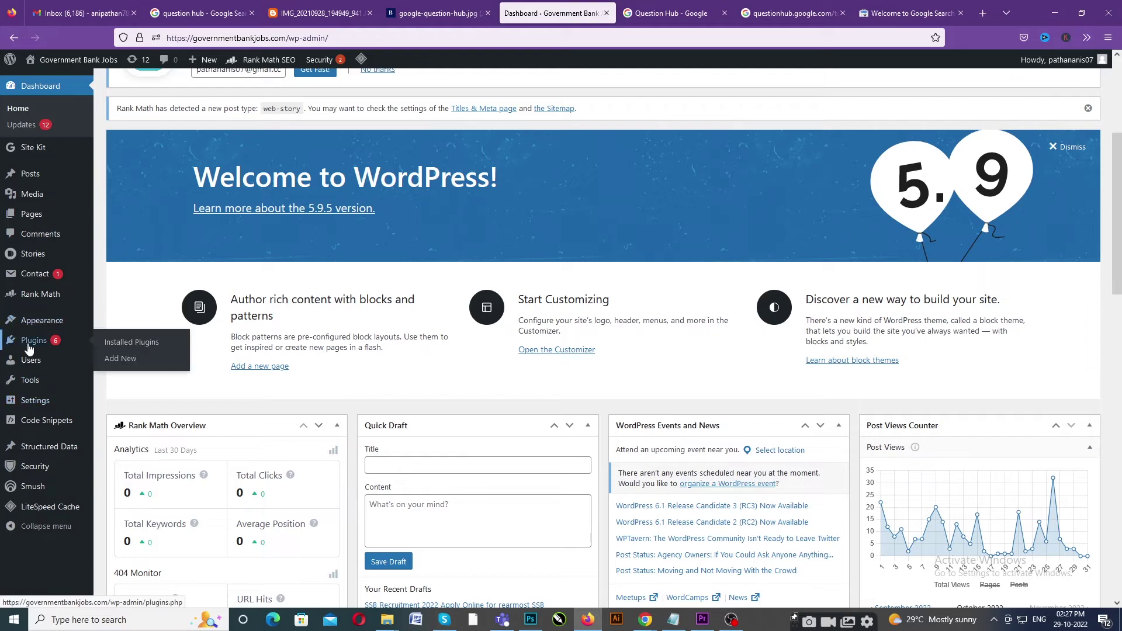
{"action": "left_click", "coordinate": [117, 347]}
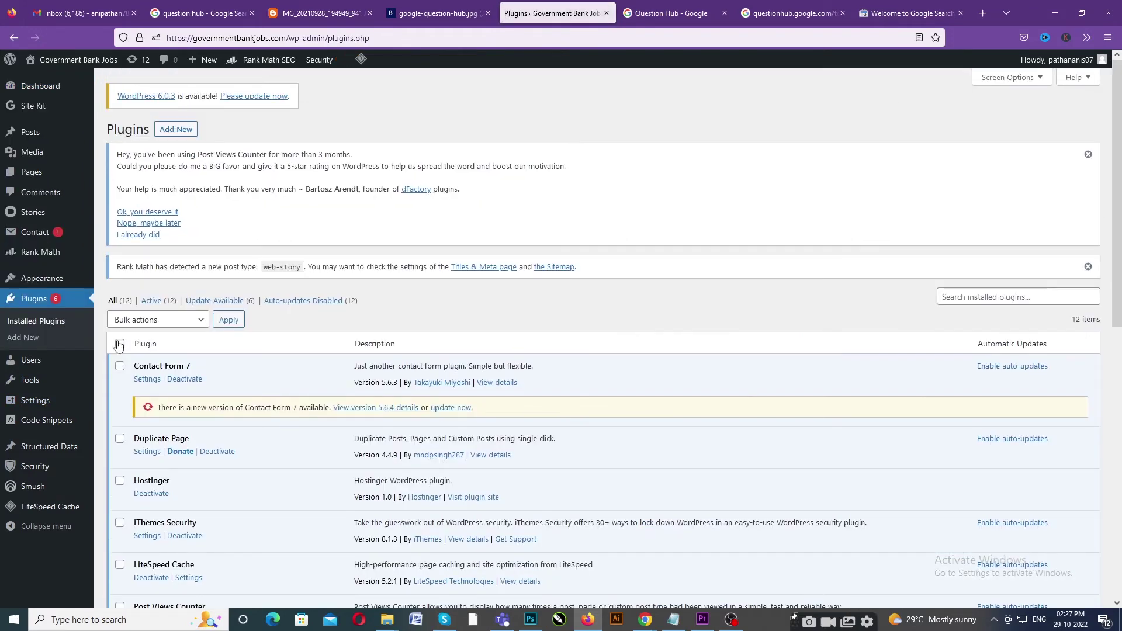
{"action": "left_click", "coordinate": [173, 130]}
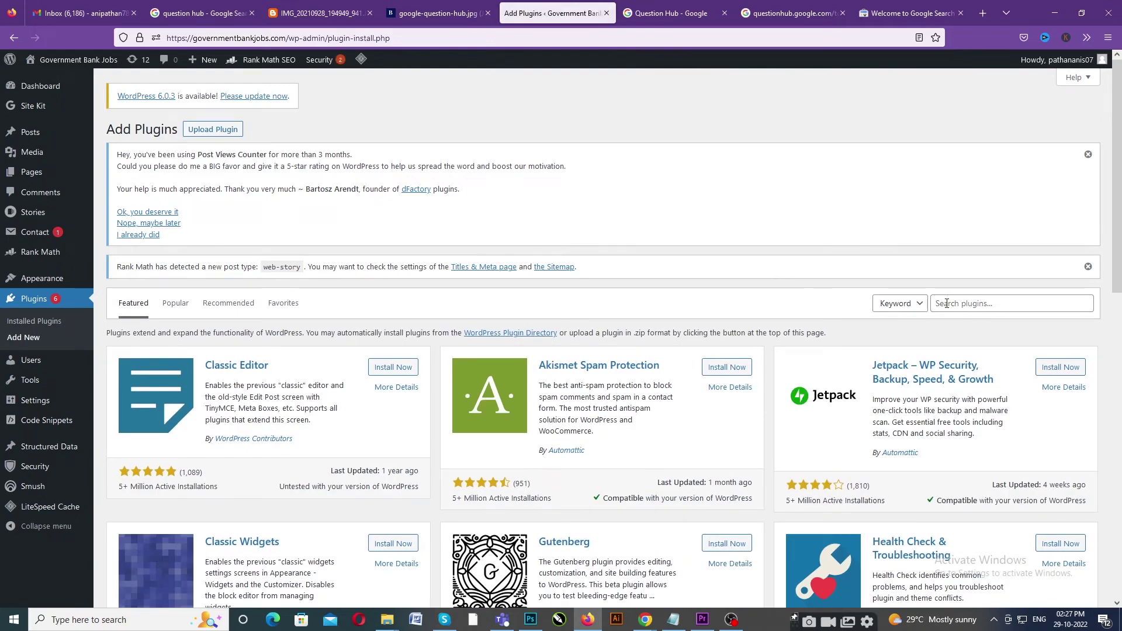
{"action": "left_click", "coordinate": [947, 303]}
{"action": "type", "text": "faq"}
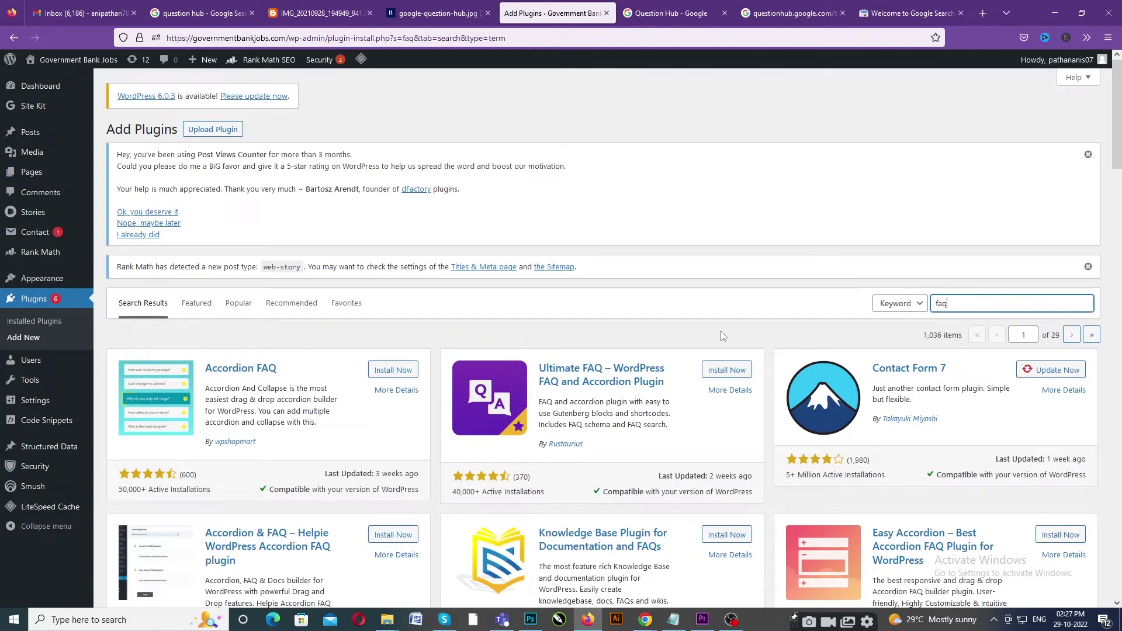
- Install and activate the Accordion FAQ plugin by wpshopmart
{"action": "scroll", "coordinate": [323, 305], "scroll_direction": "down", "scroll_amount": 2}
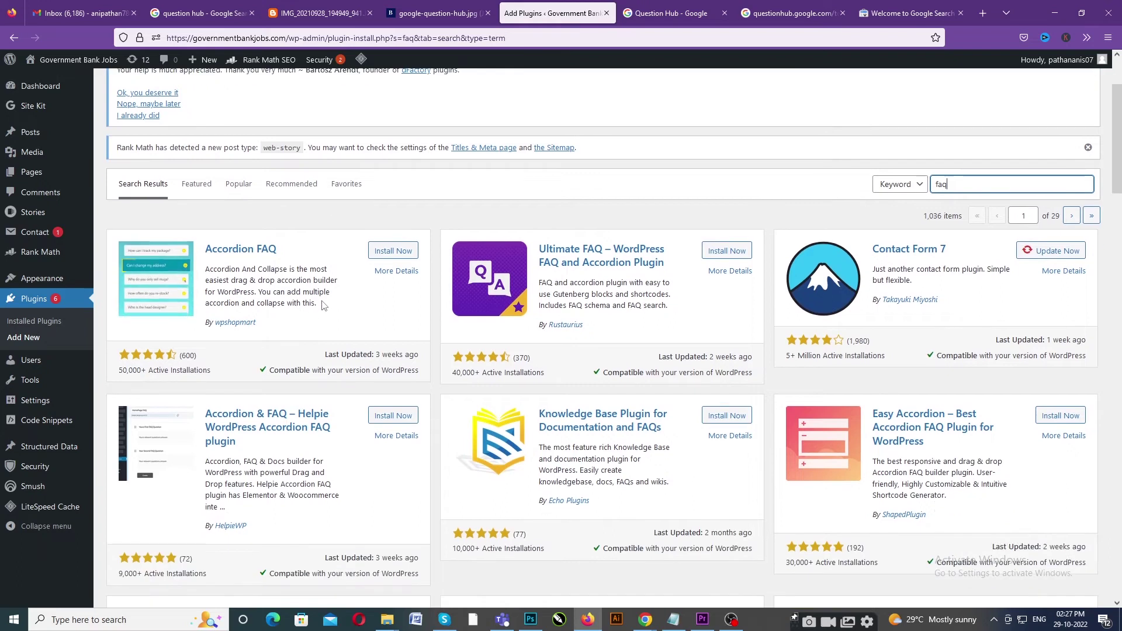
{"action": "left_click", "coordinate": [384, 251]}
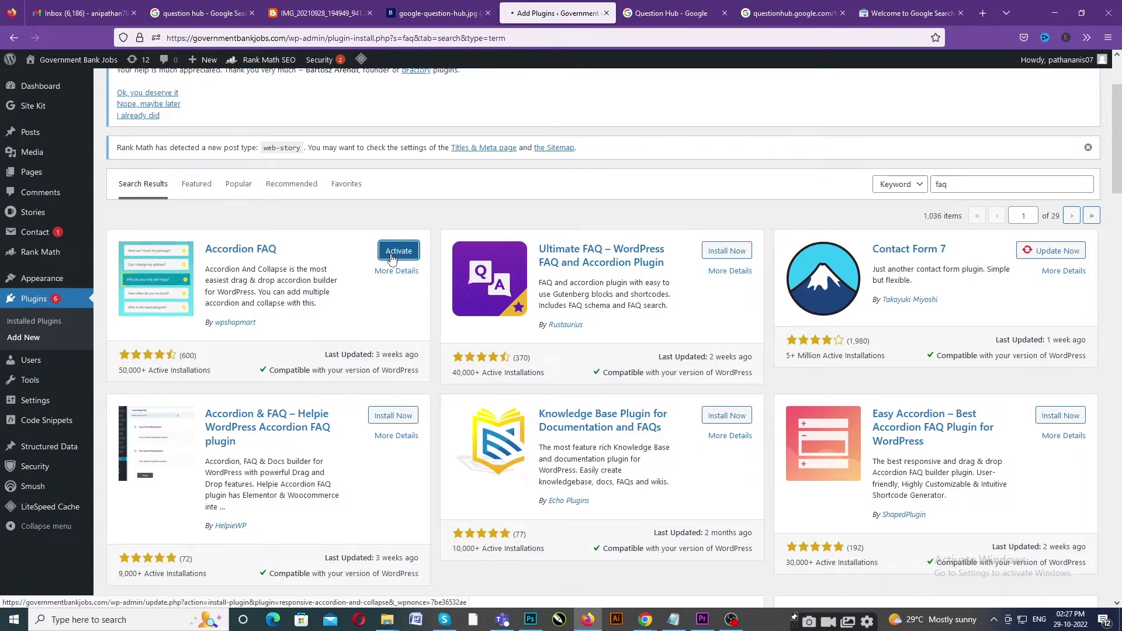
{"action": "left_click", "coordinate": [397, 251]}
- Locate the Responsive Accordion plugin and start a new accordion, going to its accordion title and description fields
{"action": "scroll", "coordinate": [411, 273], "scroll_direction": "down", "scroll_amount": 4}
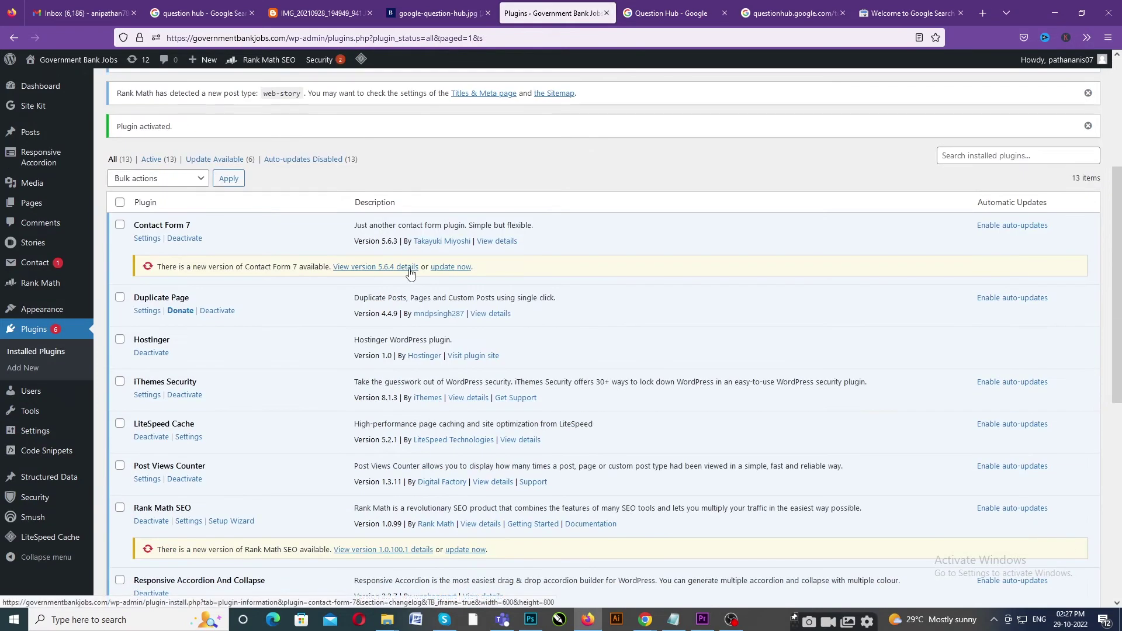
{"action": "scroll", "coordinate": [410, 273], "scroll_direction": "down", "scroll_amount": 7}
{"action": "right_click", "coordinate": [401, 308]}
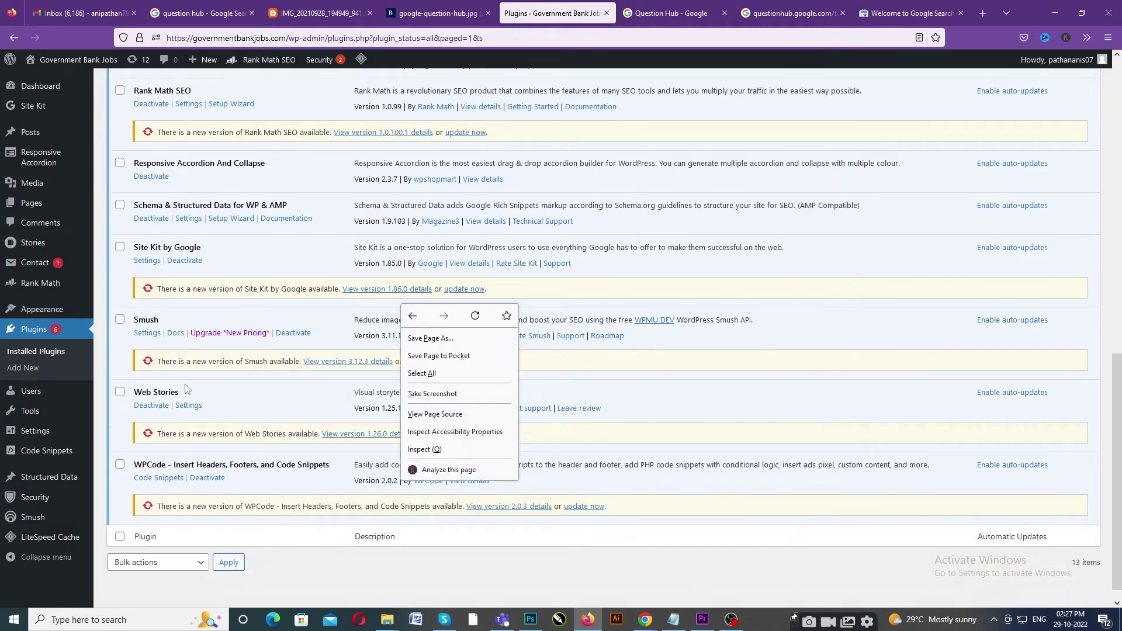
{"action": "left_click", "coordinate": [215, 274]}
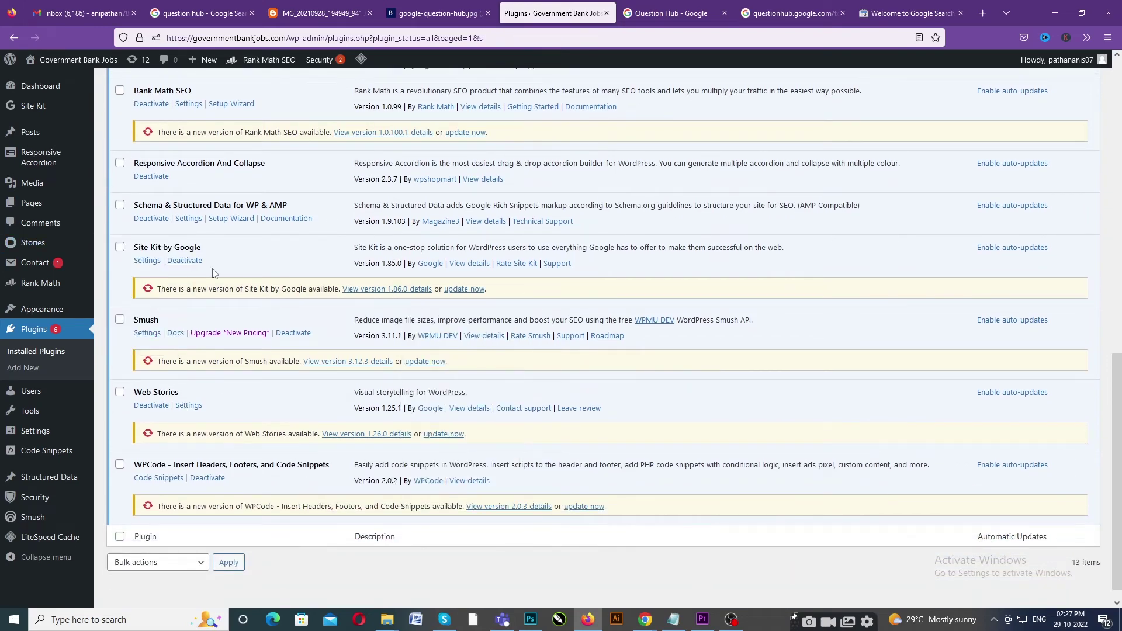
{"action": "scroll", "coordinate": [215, 274], "scroll_direction": "up", "scroll_amount": 1}
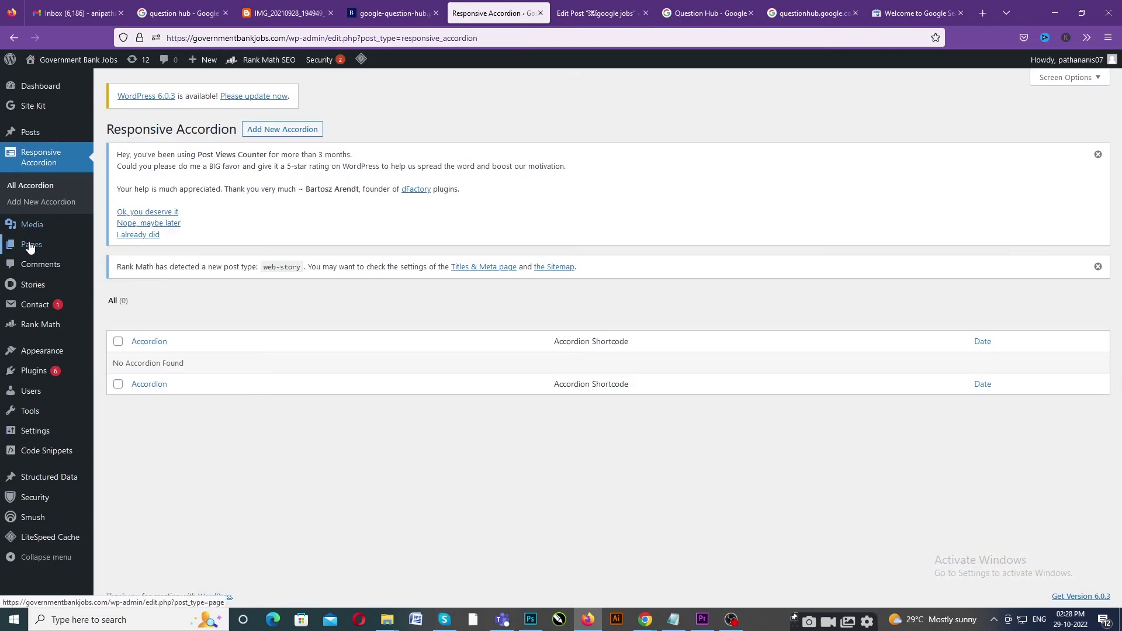
{"action": "mouse_move", "coordinate": [31, 314]}
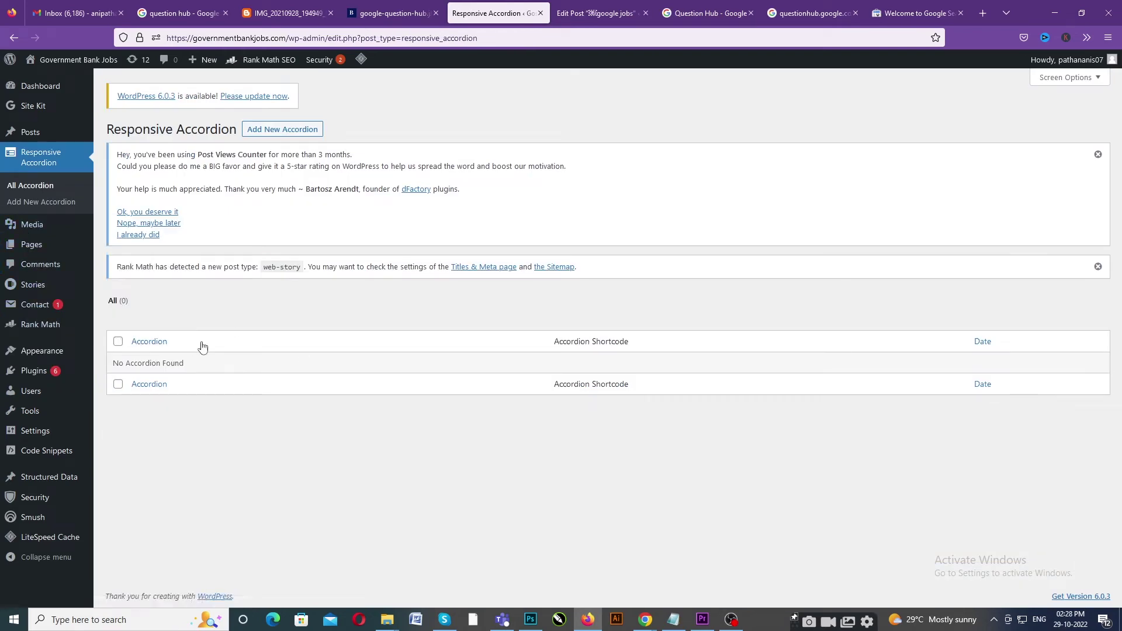
{"action": "left_click", "coordinate": [48, 205]}
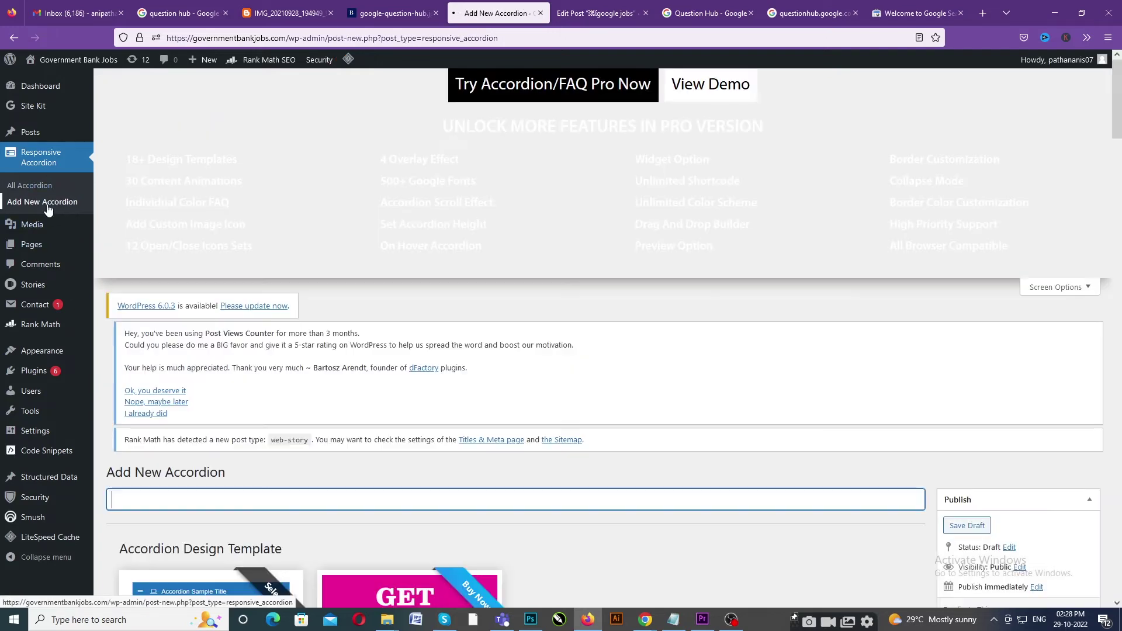
{"action": "scroll", "coordinate": [311, 325], "scroll_direction": "down", "scroll_amount": 10}
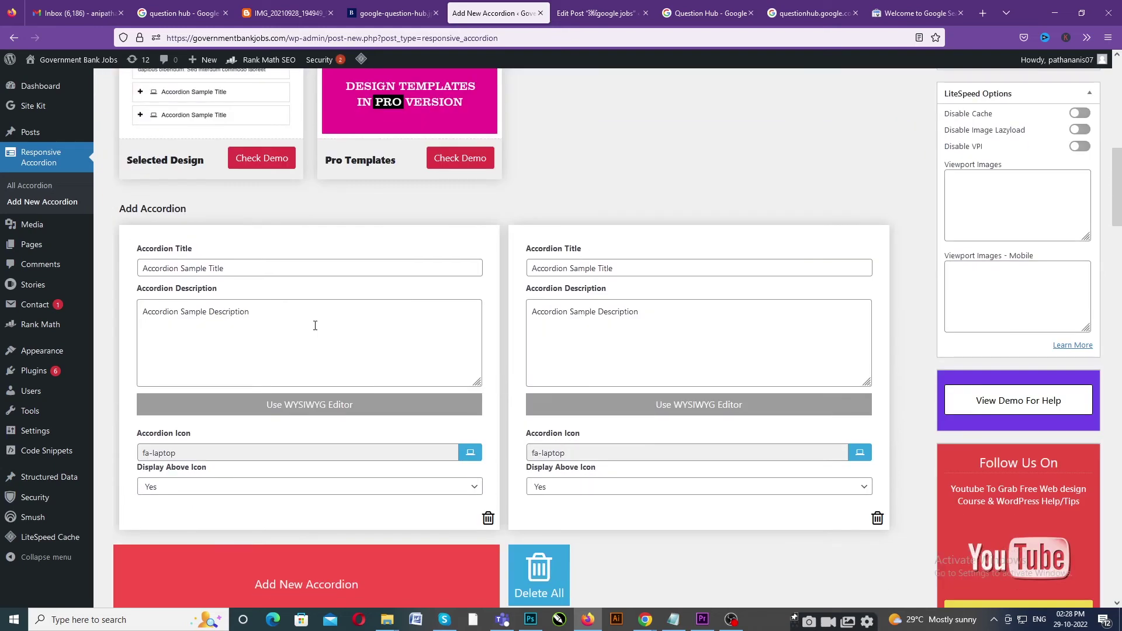
{"action": "left_click", "coordinate": [164, 270]}
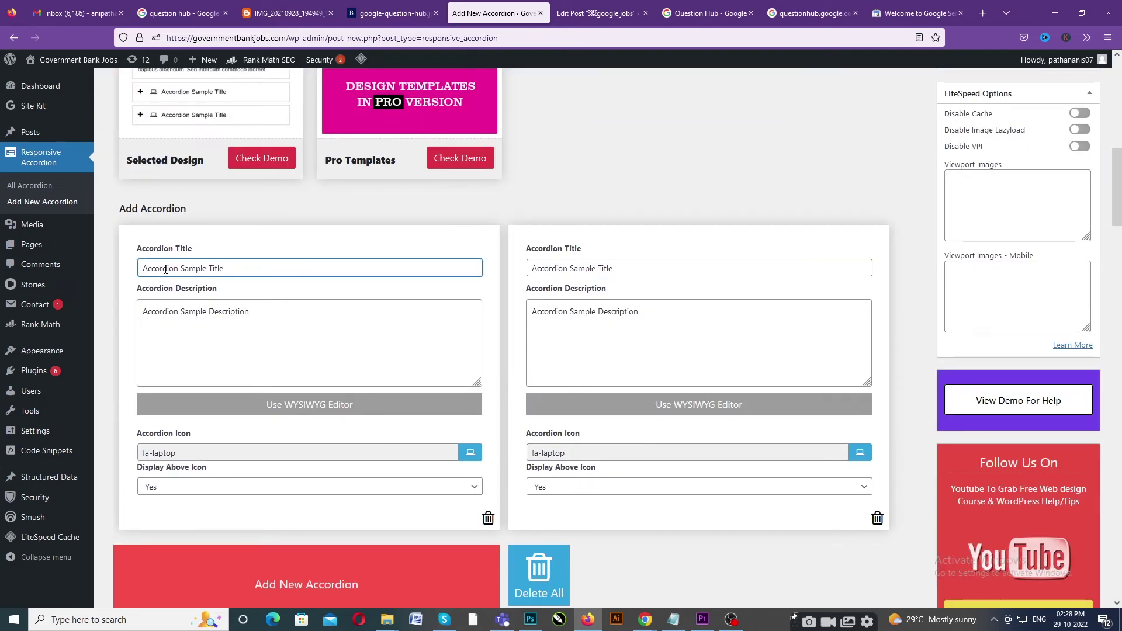
{"action": "left_click", "coordinate": [579, 6]}
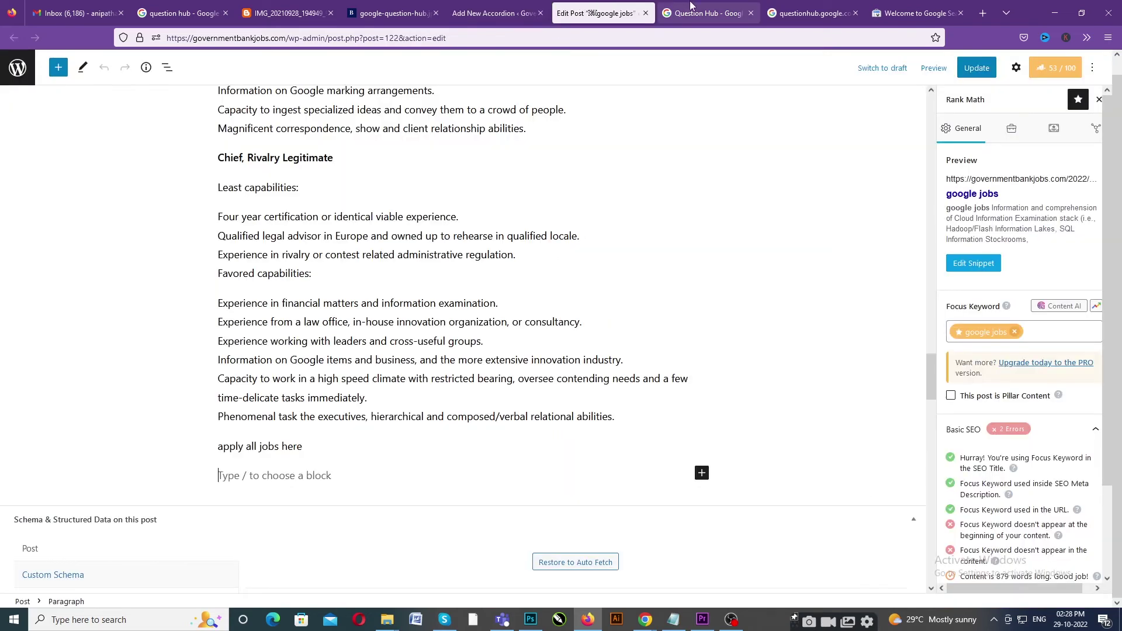
{"action": "left_click", "coordinate": [704, 7]}
{"action": "left_click", "coordinate": [795, 6]}
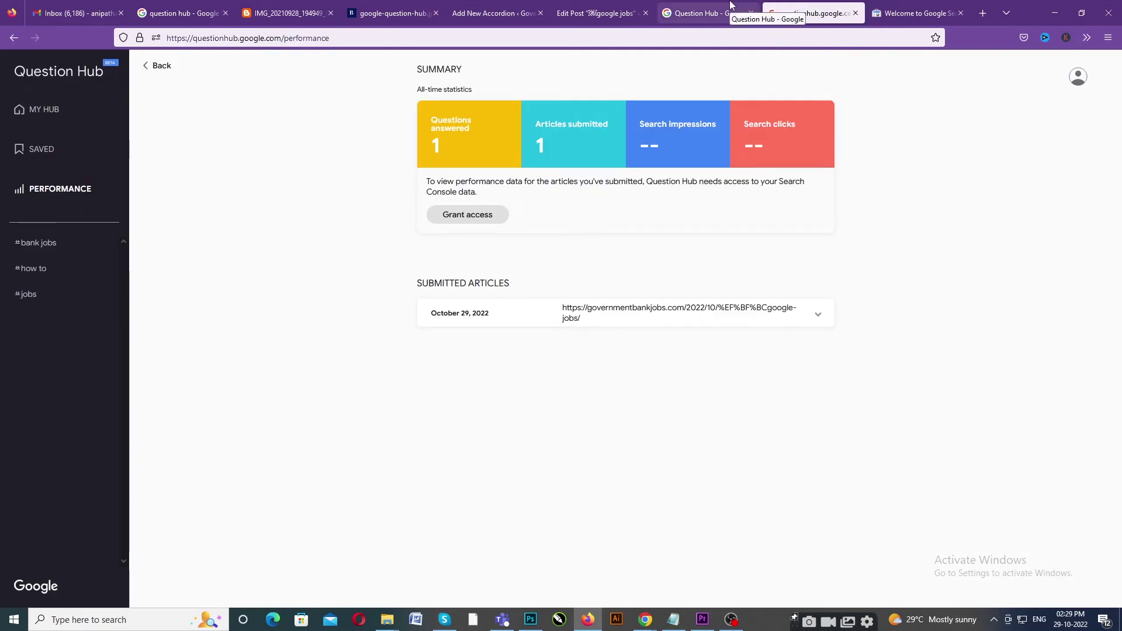
{"action": "left_click", "coordinate": [46, 114]}
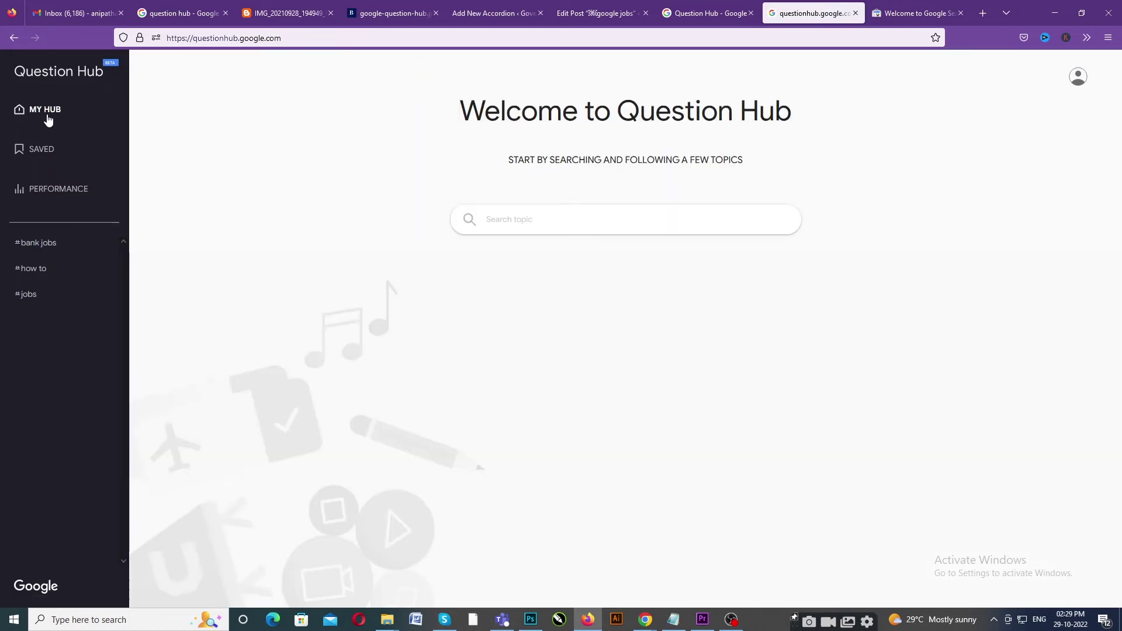
{"action": "left_click", "coordinate": [721, 12]}
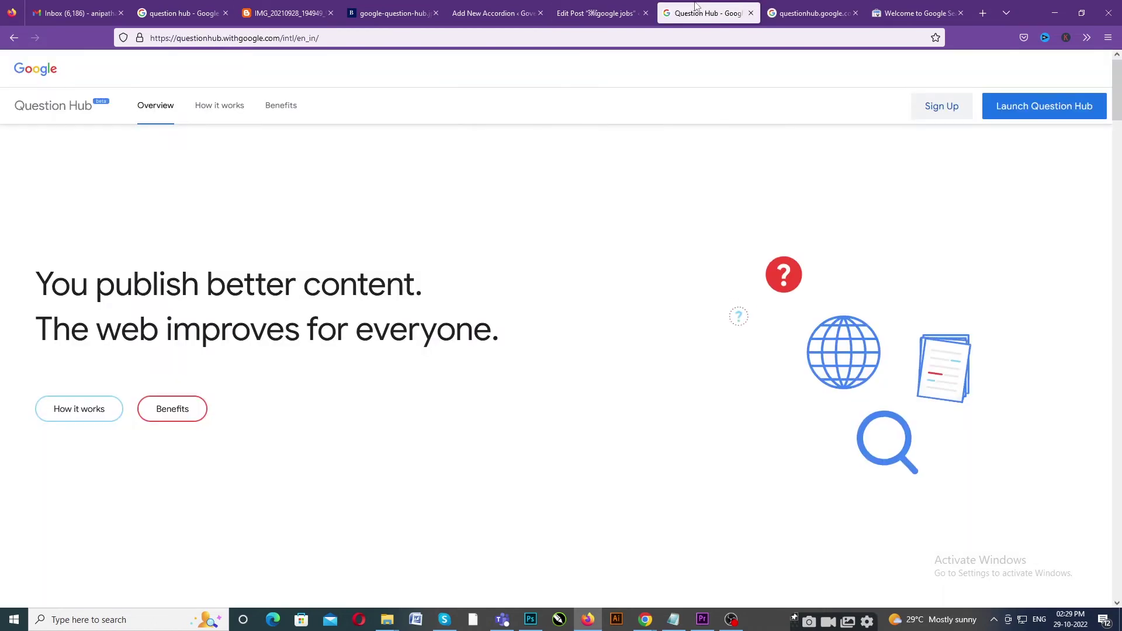
- Copy the title "google jobs" from the WordPress post and paste it at the end of the first accordion's title
{"action": "left_click", "coordinate": [590, 7]}
{"action": "scroll", "coordinate": [221, 473], "scroll_direction": "up", "scroll_amount": 15}
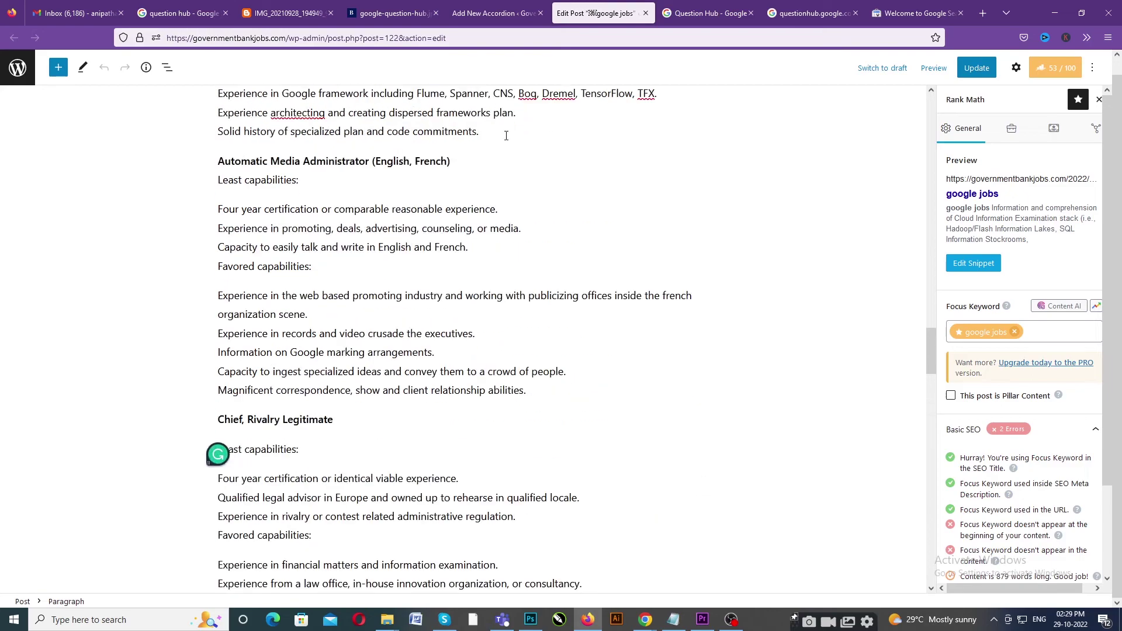
{"action": "scroll", "coordinate": [513, 127], "scroll_direction": "up", "scroll_amount": 15}
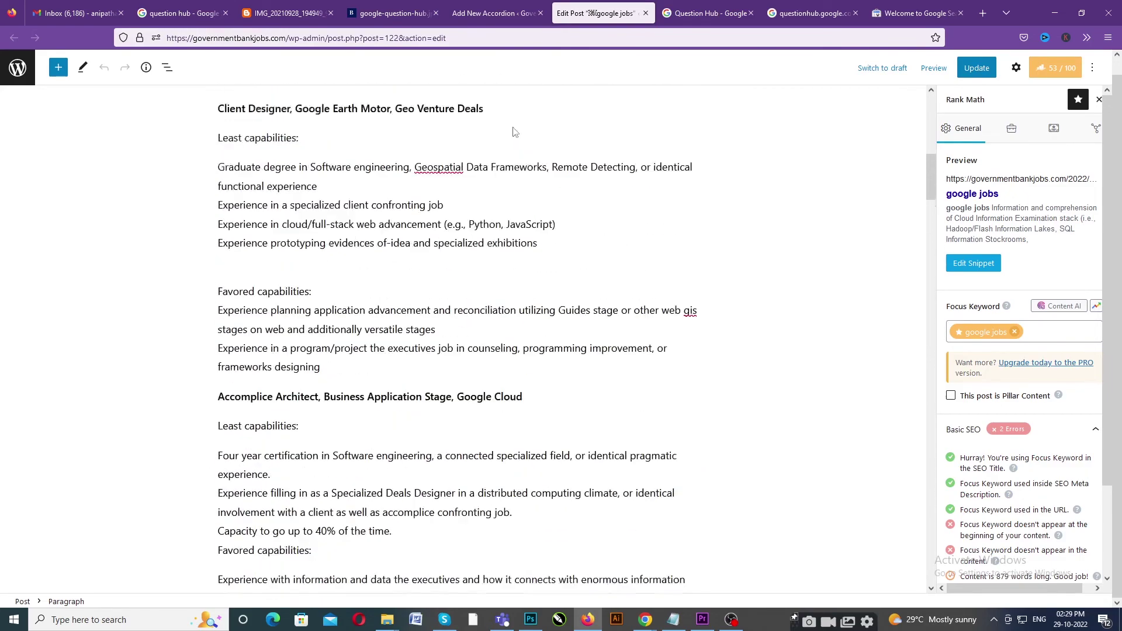
{"action": "left_click", "coordinate": [224, 136]}
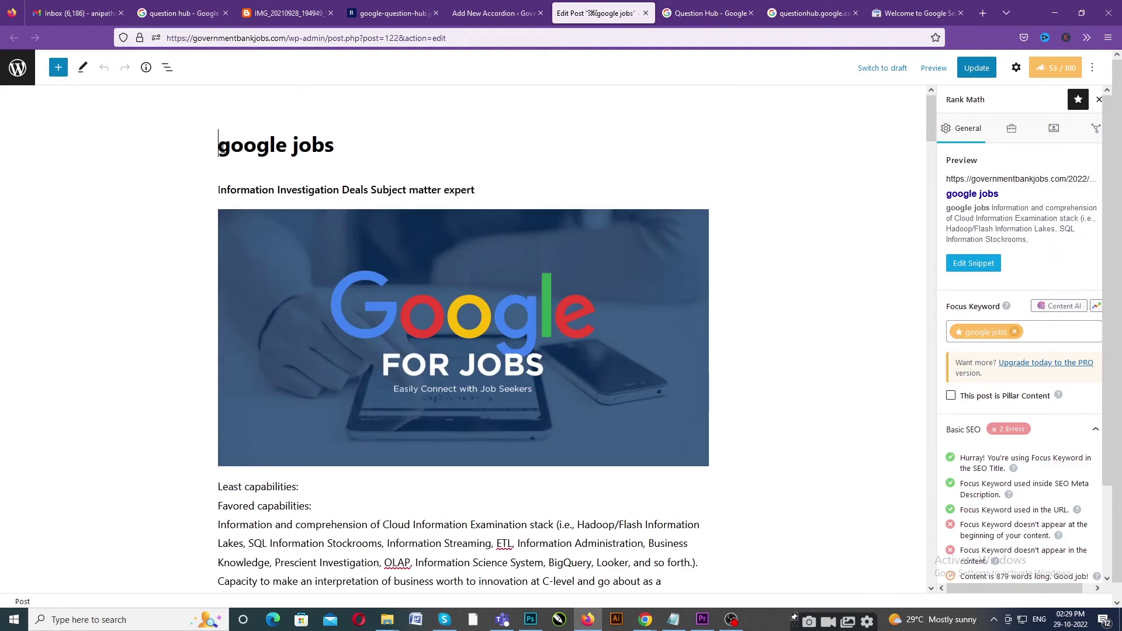
{"action": "triple_click", "coordinate": [339, 148]}
{"action": "key", "text": "ctrl+c"}
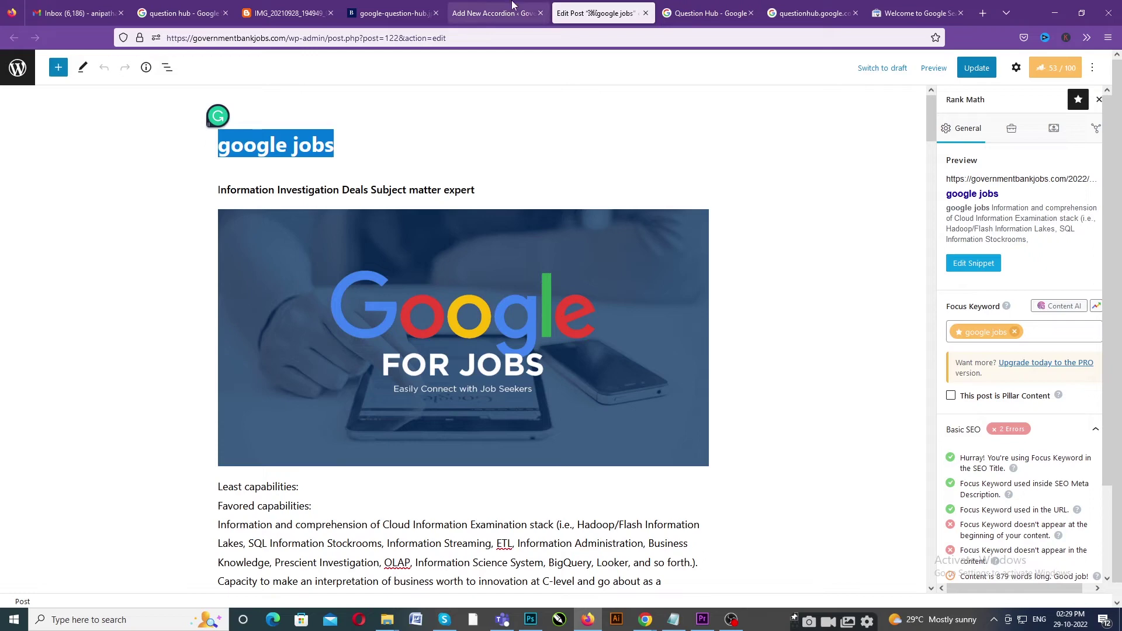
{"action": "left_click", "coordinate": [494, 13]}
{"action": "left_click", "coordinate": [239, 269]}
{"action": "key", "text": "ctrl+v"}
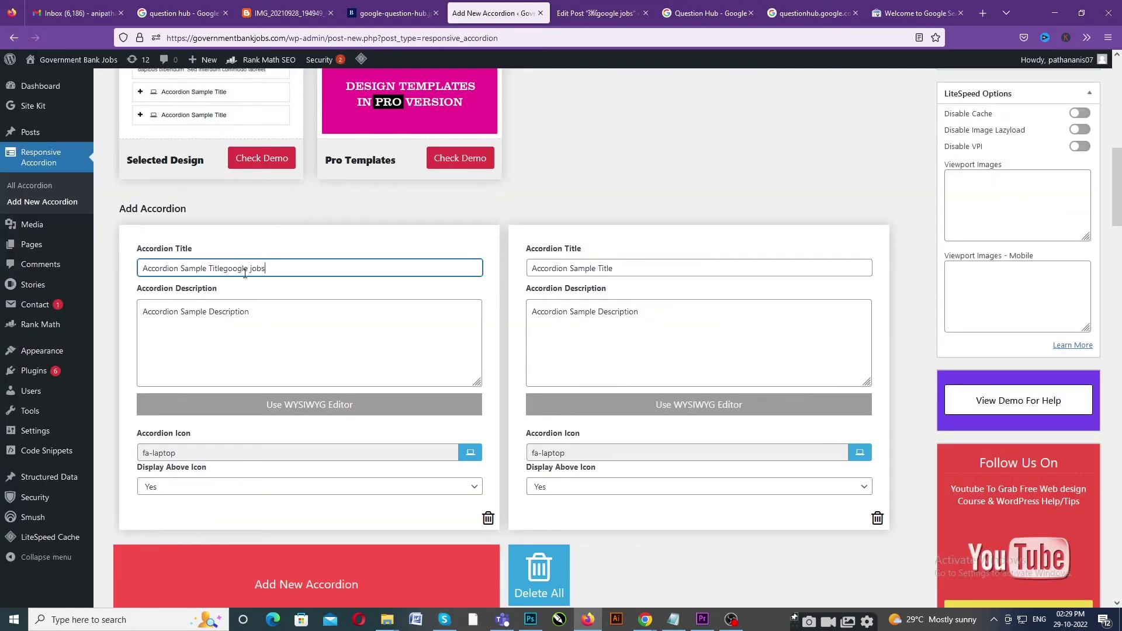
- Copy the Information Investigation capabilities text under "Favored capabilities" from the google jobs post and paste it into the first accordion's description
{"action": "left_click", "coordinate": [585, 11]}
{"action": "scroll", "coordinate": [419, 362], "scroll_direction": "down", "scroll_amount": 4}
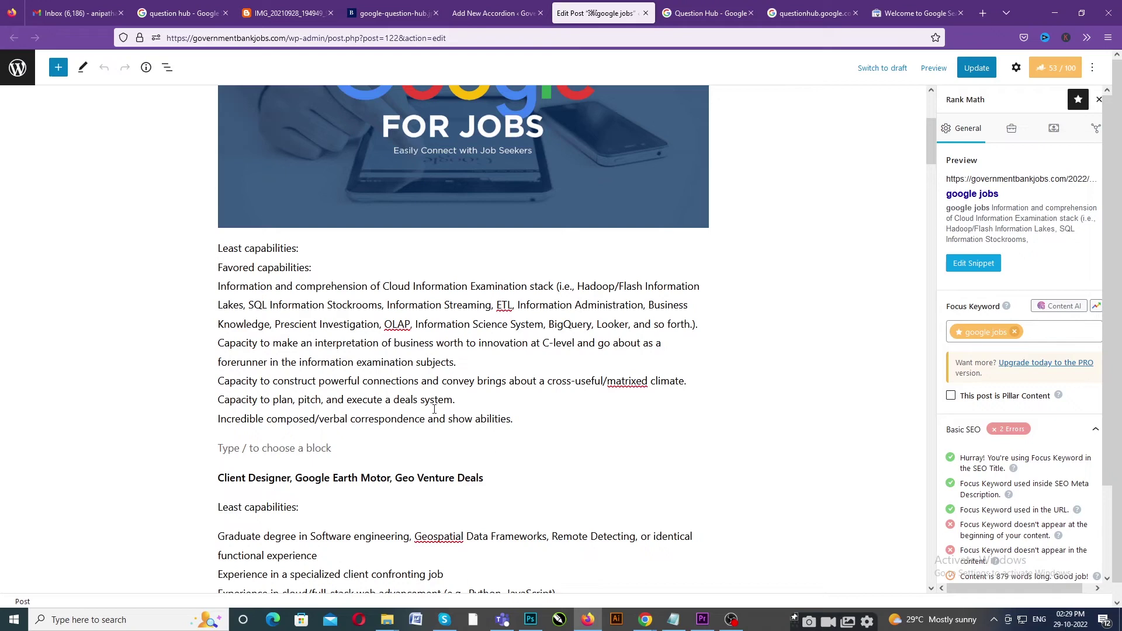
{"action": "left_click", "coordinate": [512, 420], "text": "shift"}
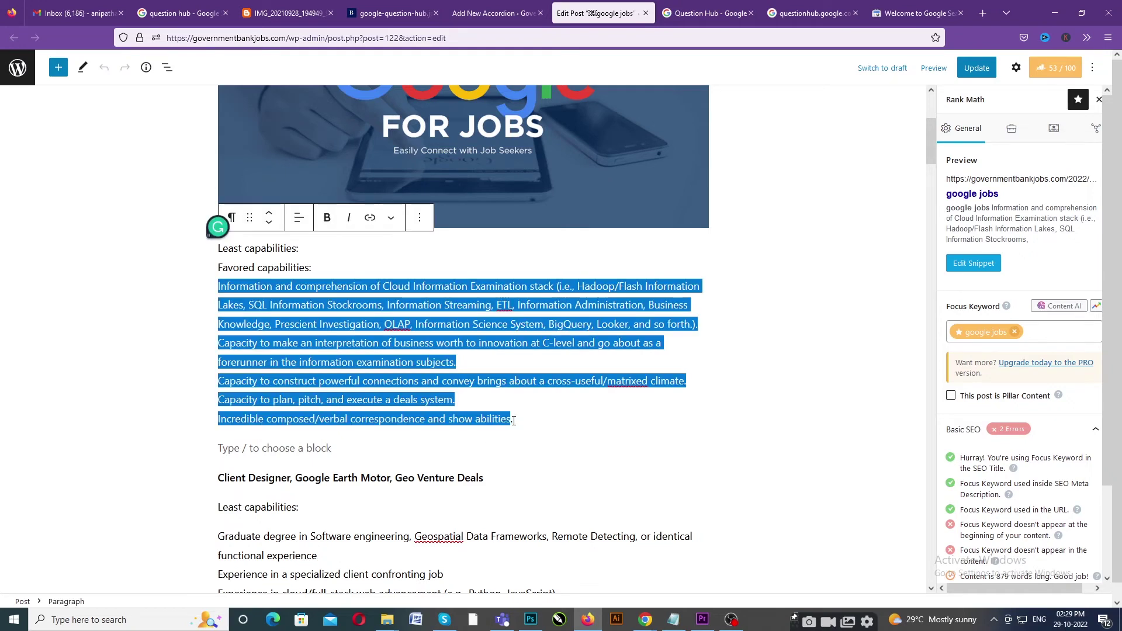
{"action": "left_click", "coordinate": [181, 13]}
{"action": "left_click", "coordinate": [287, 13]}
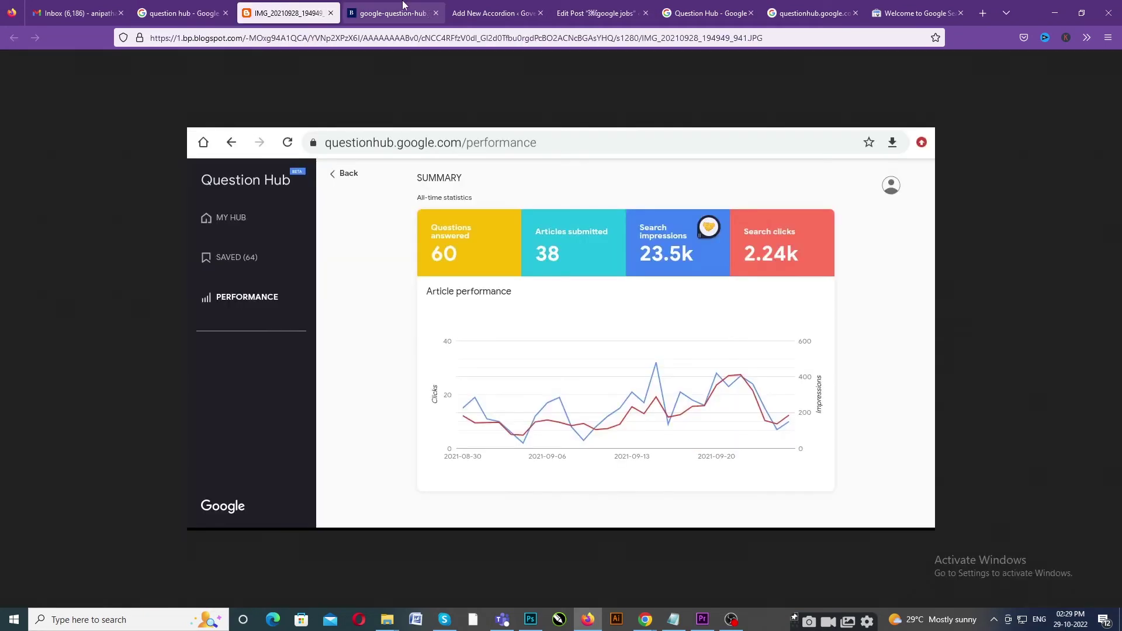
{"action": "left_click", "coordinate": [391, 13]}
{"action": "left_click", "coordinate": [453, 6]}
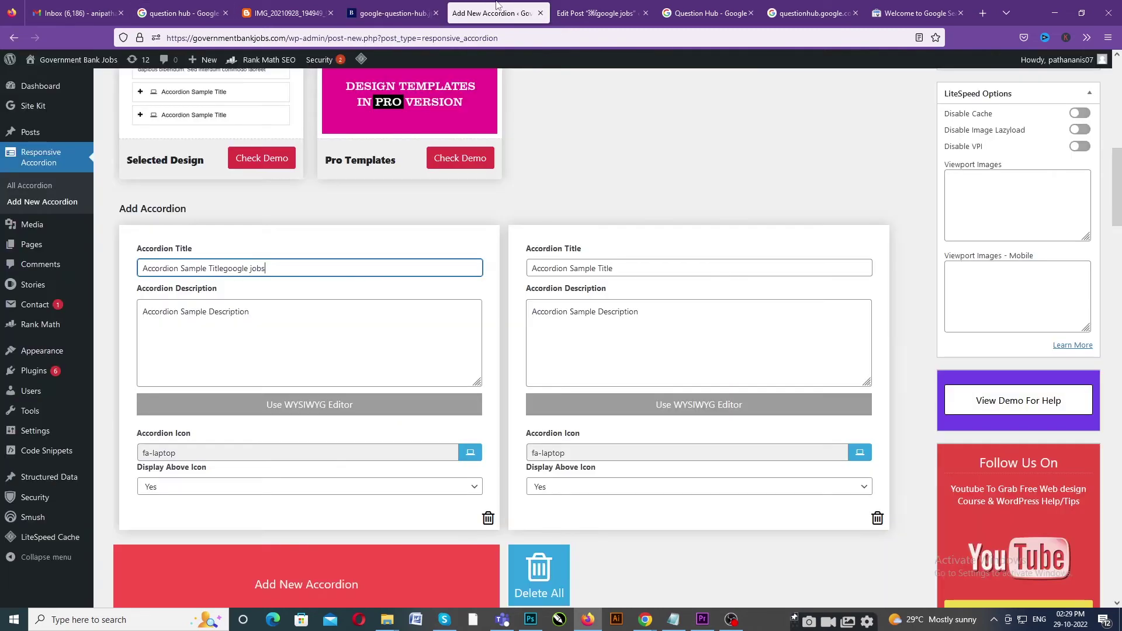
{"action": "left_click", "coordinate": [211, 316]}
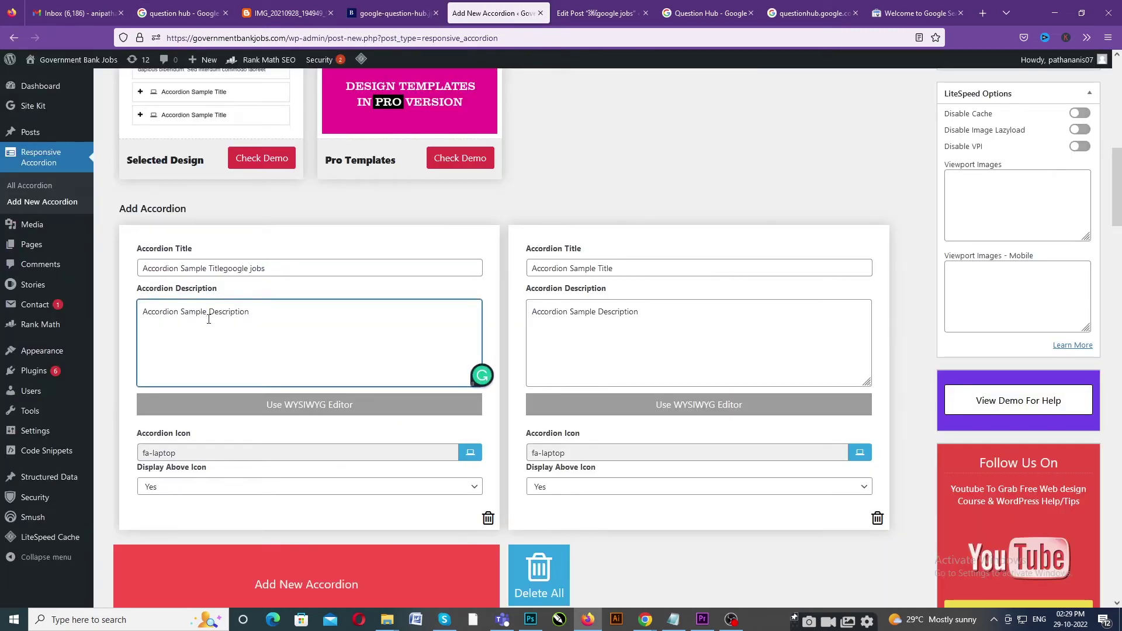
{"action": "key", "text": "ctrl+v"}
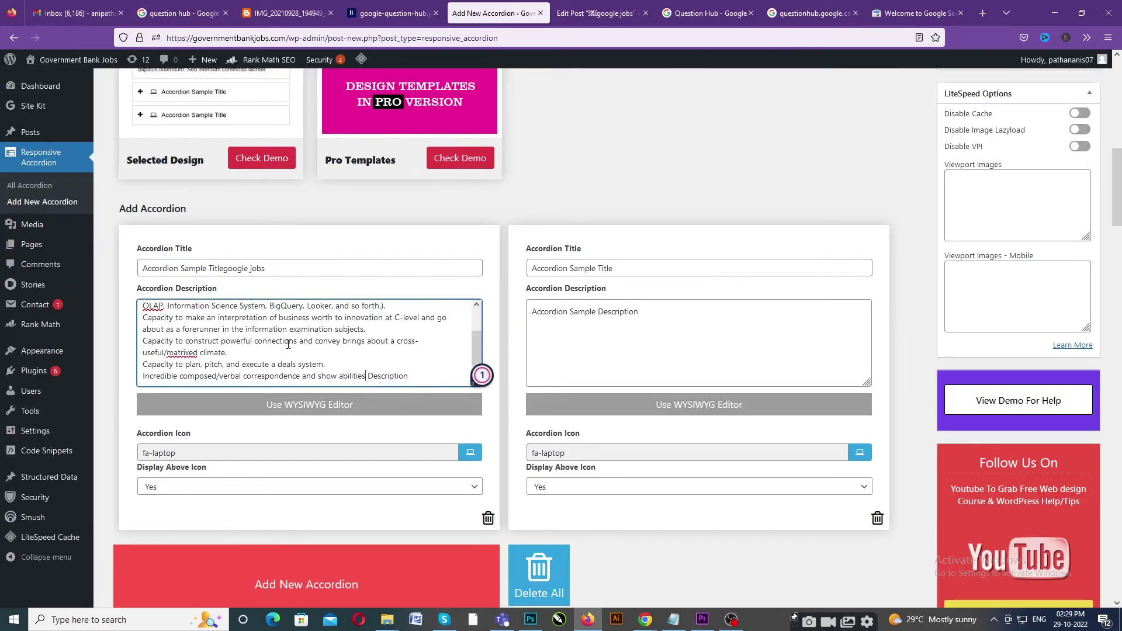
- Publish the accordion, title it "faq" and update it
{"action": "scroll", "coordinate": [384, 305], "scroll_direction": "down", "scroll_amount": 5}
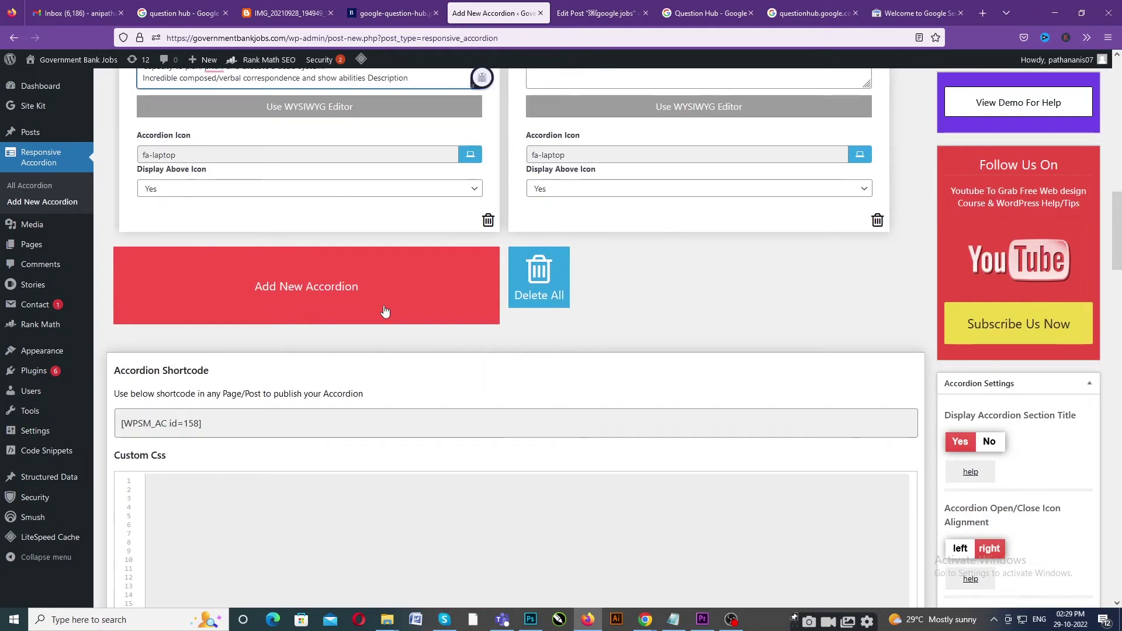
{"action": "scroll", "coordinate": [384, 310], "scroll_direction": "down", "scroll_amount": 1}
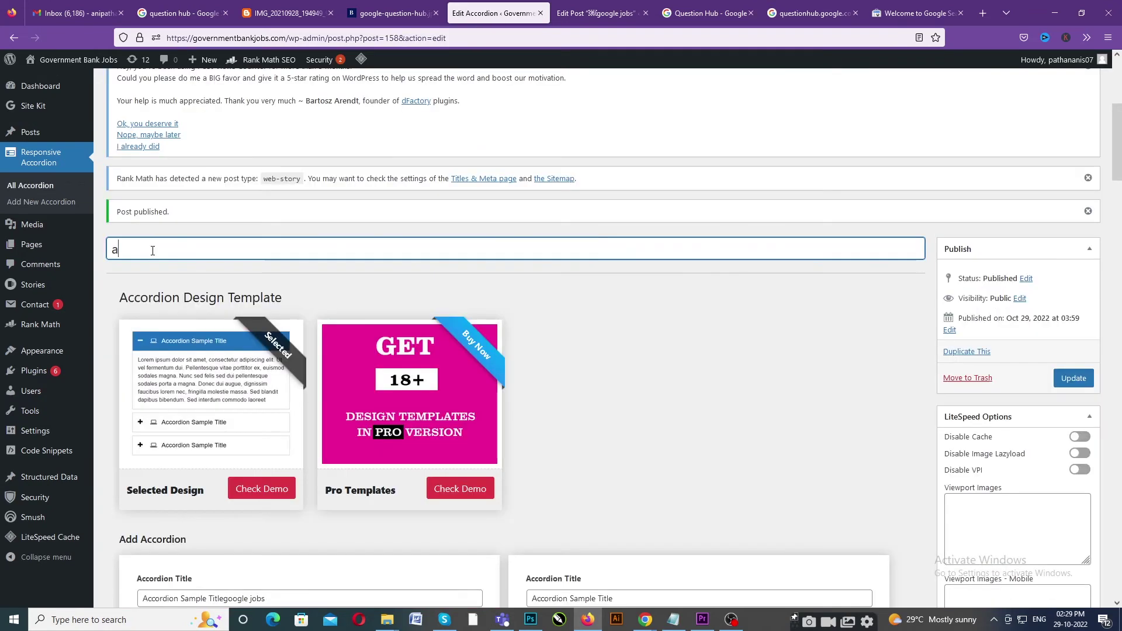
{"action": "key", "text": "BackSpace"}
{"action": "type", "text": "faqw"}
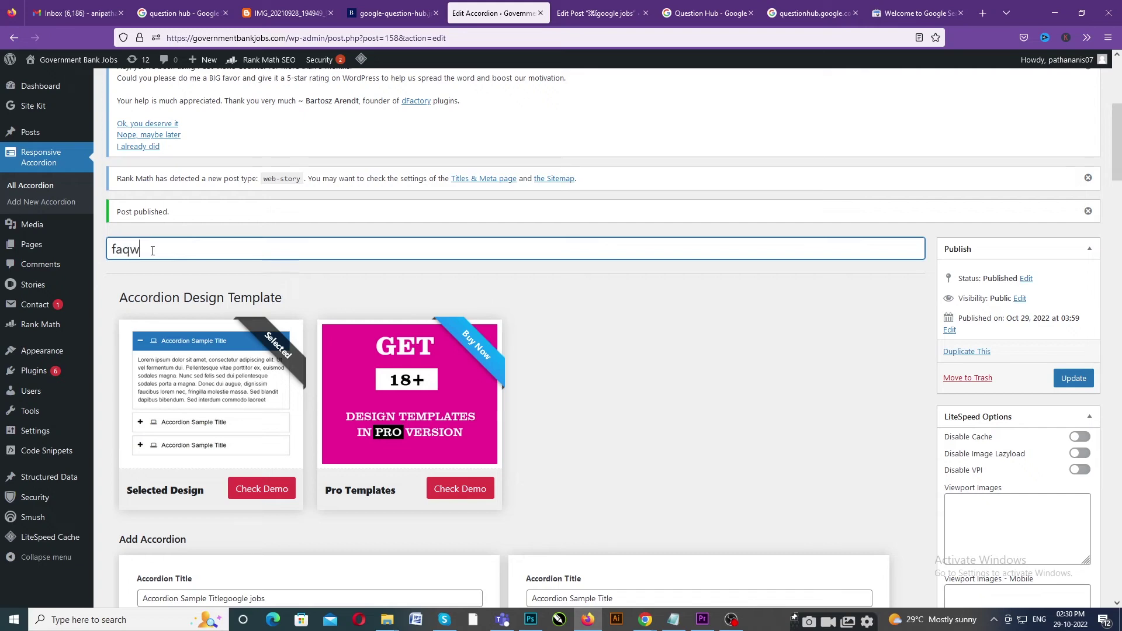
{"action": "key", "text": "BackSpace"}
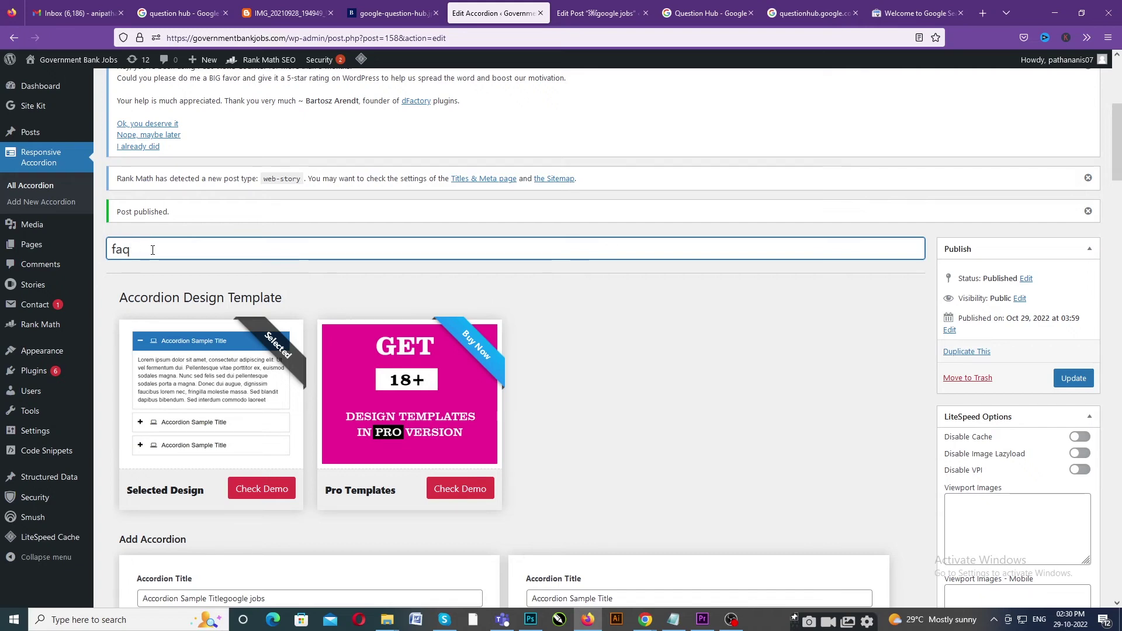
{"action": "left_click", "coordinate": [1075, 379]}
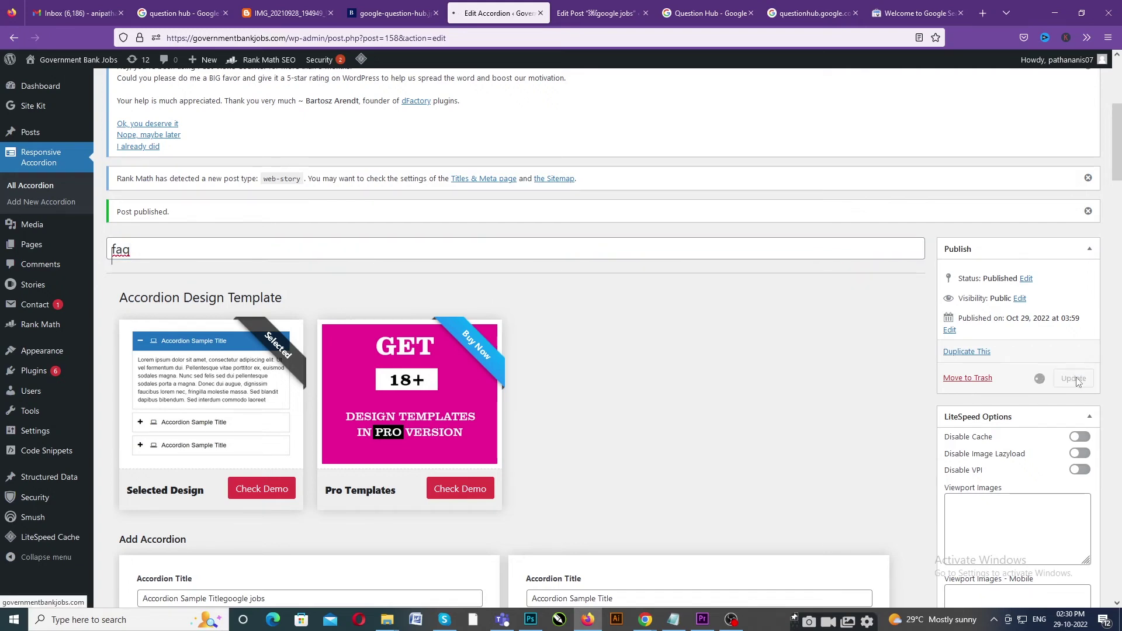
- Copy the accordion's shortcode [WPSM_AC id=158] and open the google jobs post for editing from the list of all posts
{"action": "scroll", "coordinate": [502, 366], "scroll_direction": "down", "scroll_amount": 7}
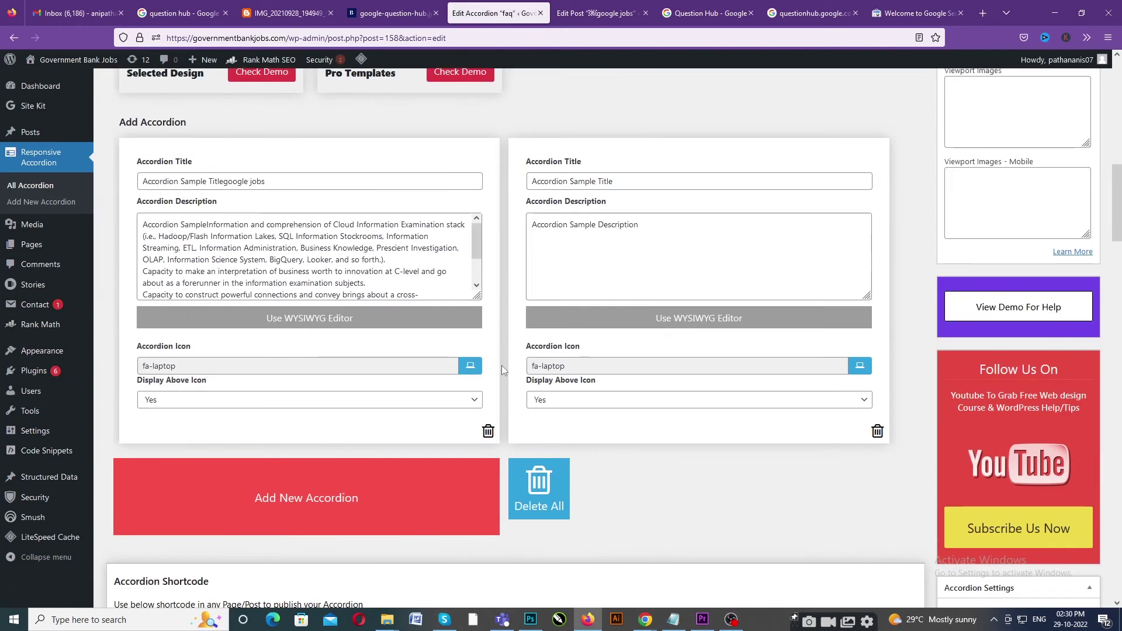
{"action": "scroll", "coordinate": [502, 365], "scroll_direction": "down", "scroll_amount": 4}
{"action": "left_click_drag", "start_coordinate": [224, 393], "coordinate": [124, 395]}
{"action": "key", "text": "ctrl+c"}
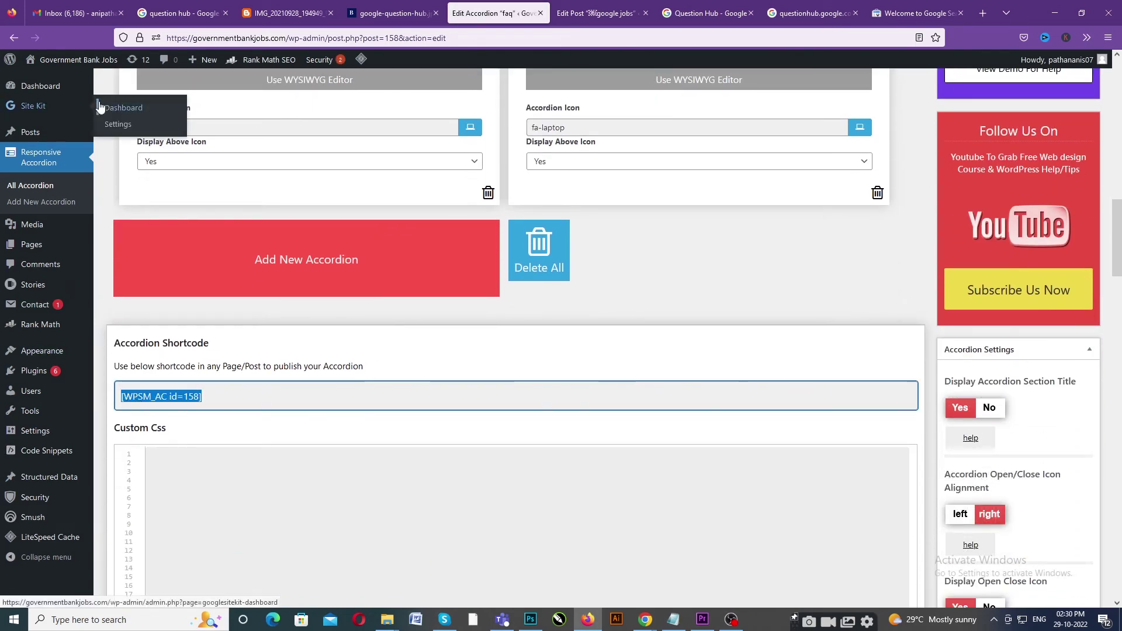
{"action": "mouse_move", "coordinate": [18, 135]}
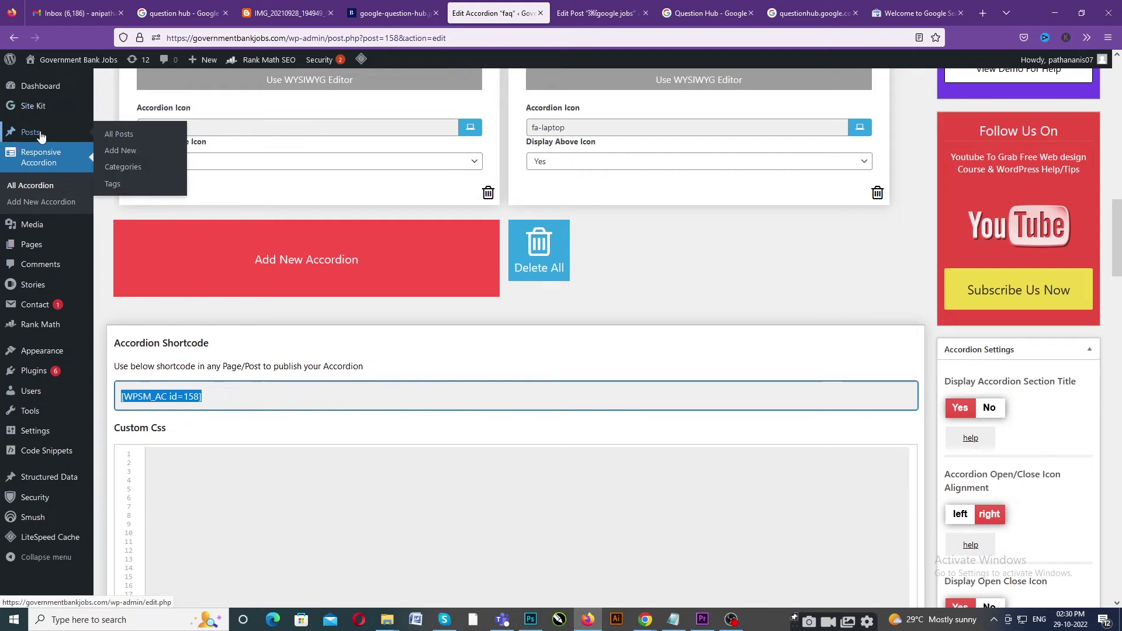
{"action": "left_click", "coordinate": [116, 134]}
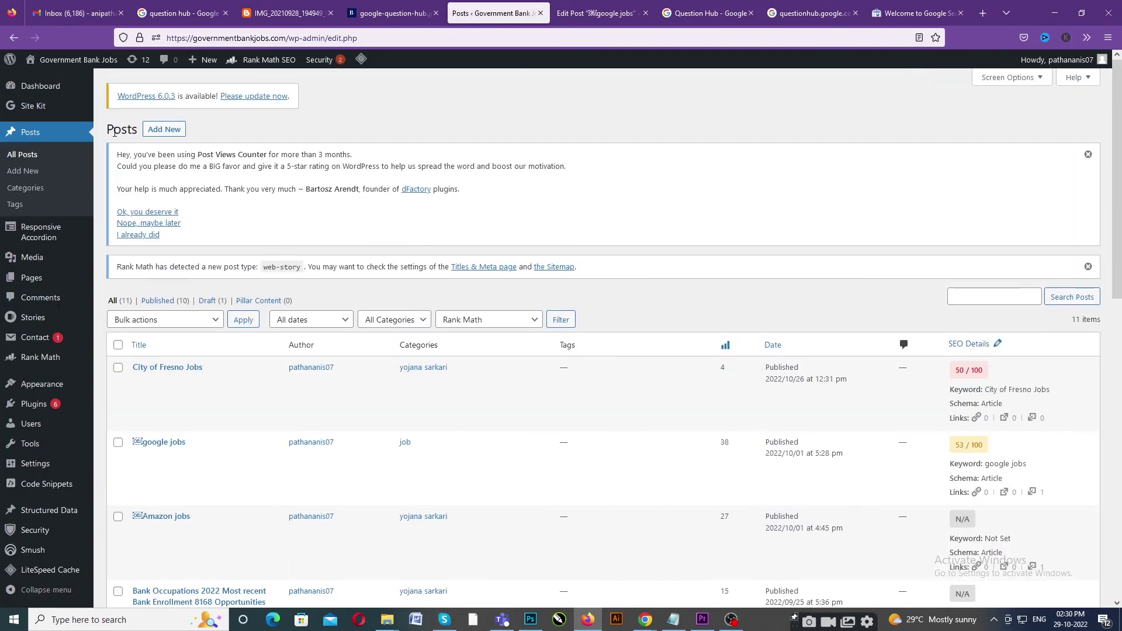
{"action": "scroll", "coordinate": [146, 379], "scroll_direction": "down", "scroll_amount": 1}
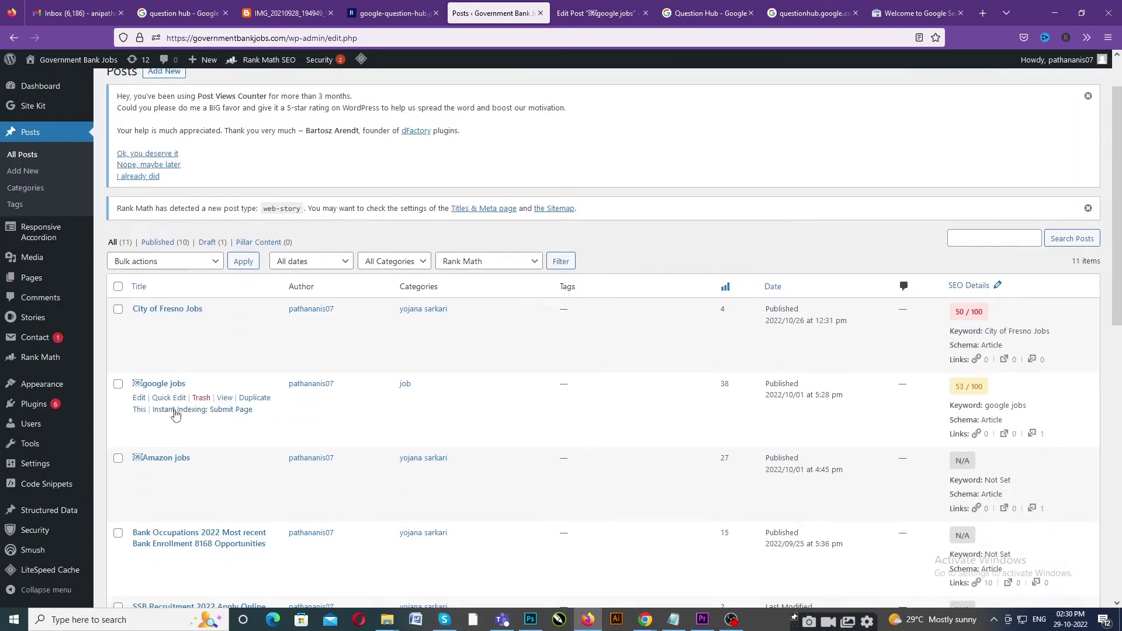
{"action": "left_click", "coordinate": [138, 396]}
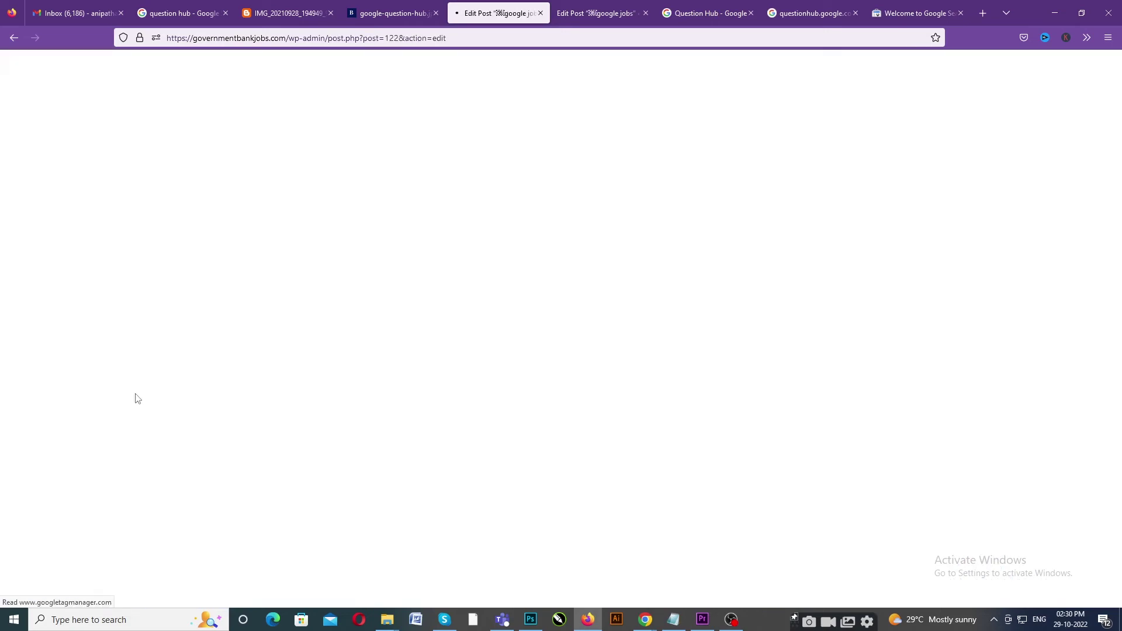
- Paste the shortcode [WPSM_AC id=158] into an empty paragraph at the end of the google jobs post and update the post
{"action": "scroll", "coordinate": [349, 292], "scroll_direction": "down", "scroll_amount": 15}
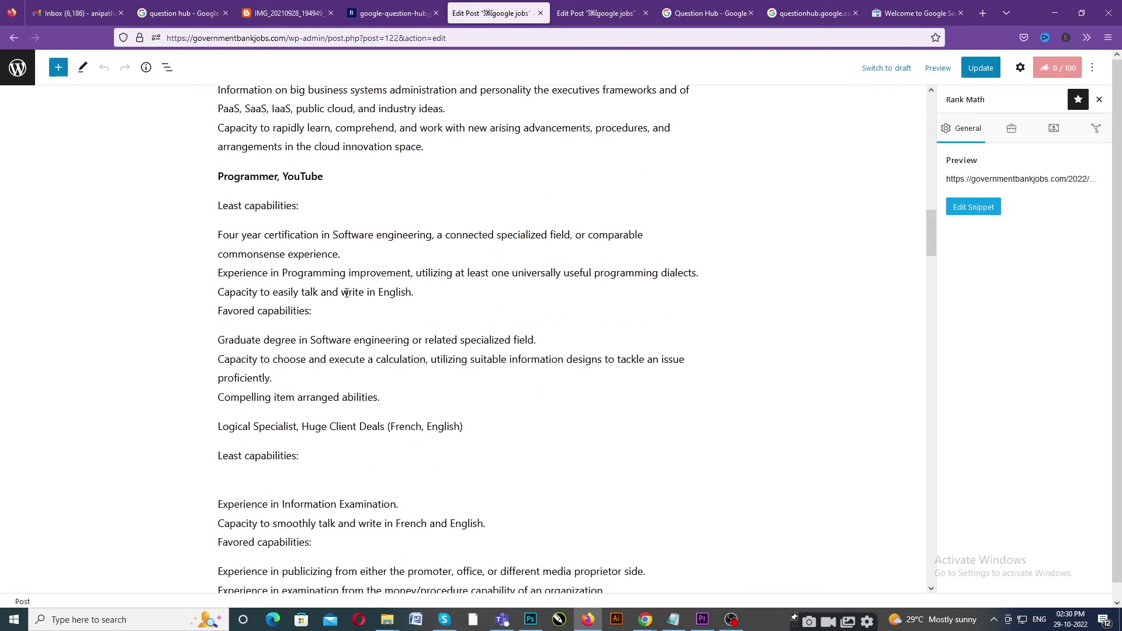
{"action": "scroll", "coordinate": [349, 293], "scroll_direction": "down", "scroll_amount": 20}
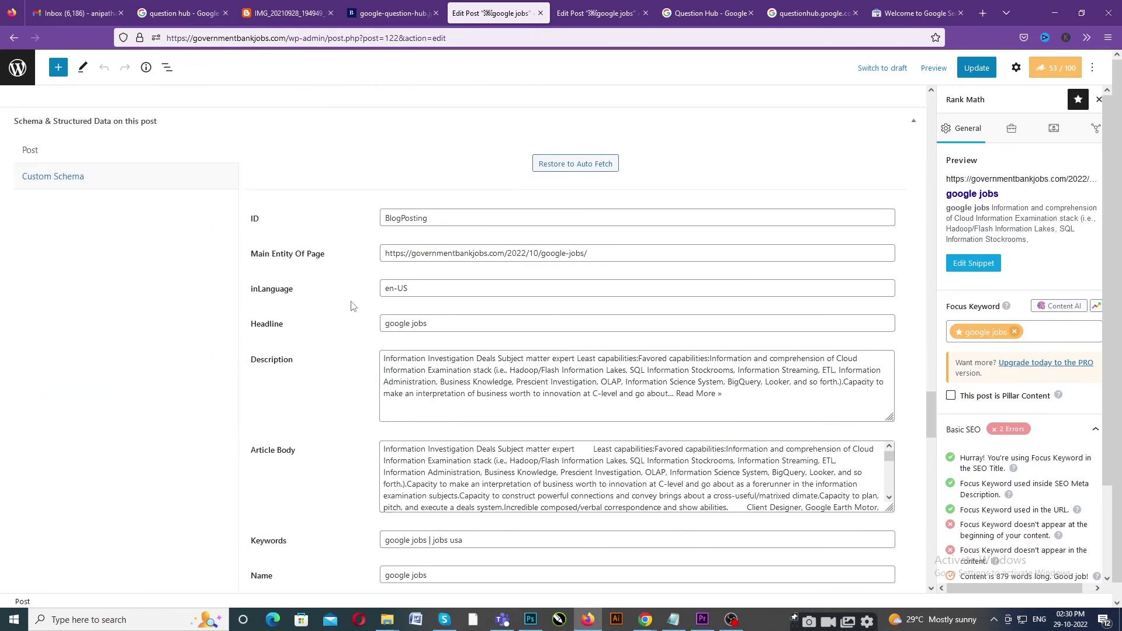
{"action": "scroll", "coordinate": [281, 300], "scroll_direction": "up", "scroll_amount": 3}
{"action": "left_click", "coordinate": [281, 301]}
{"action": "key", "text": "ctrl+v"}
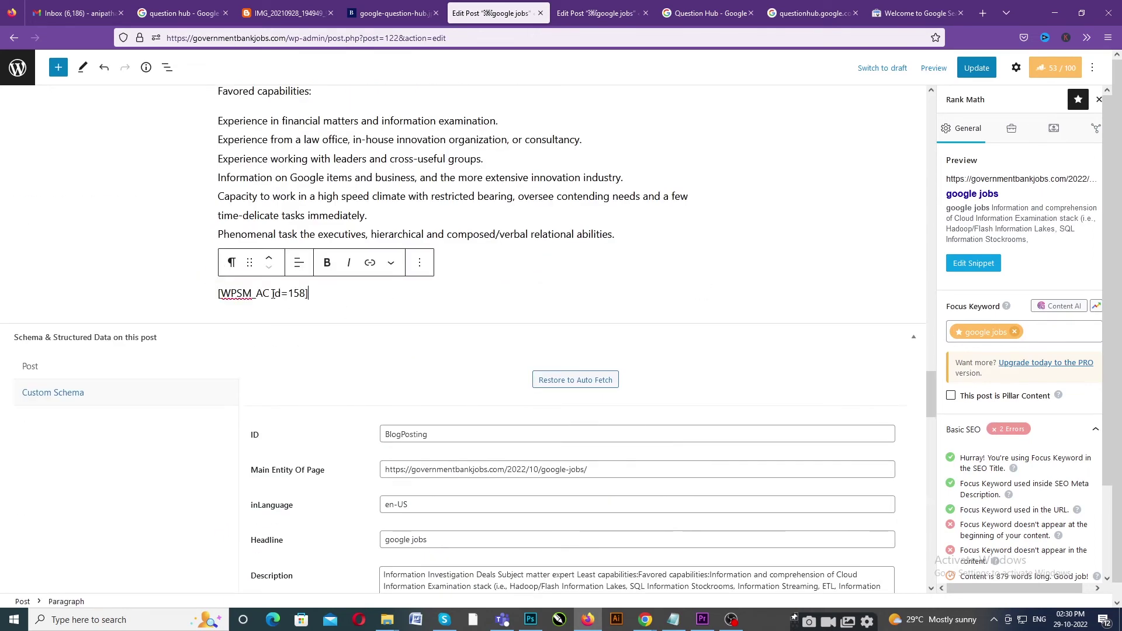
{"action": "left_click", "coordinate": [973, 69]}
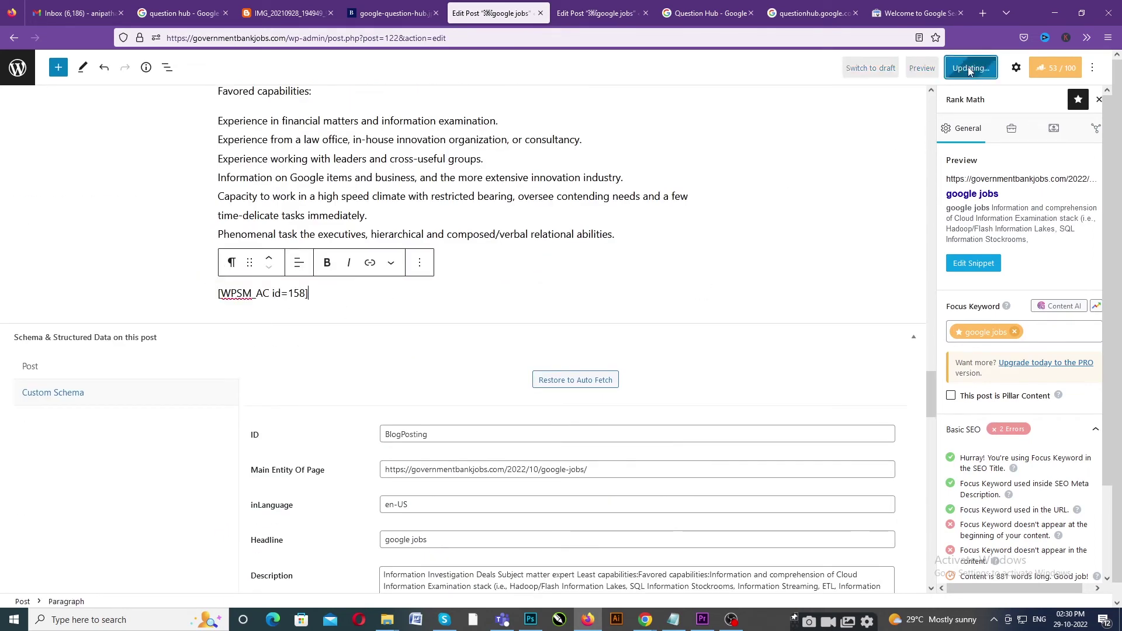
{"action": "left_click", "coordinate": [644, 5]}
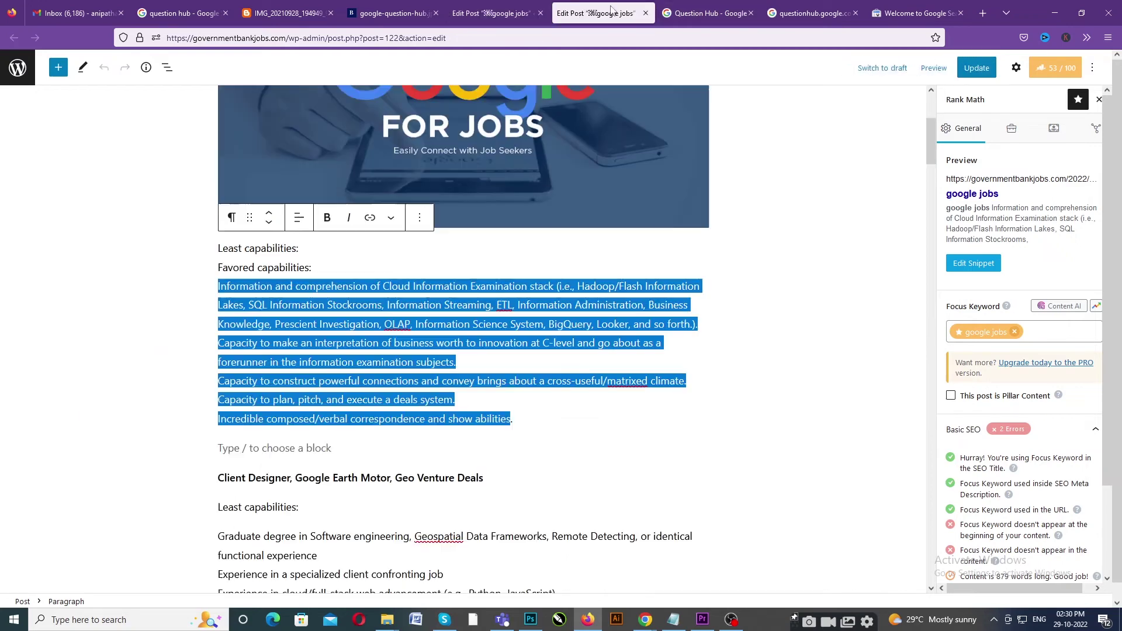
{"action": "left_click", "coordinate": [484, 37]}
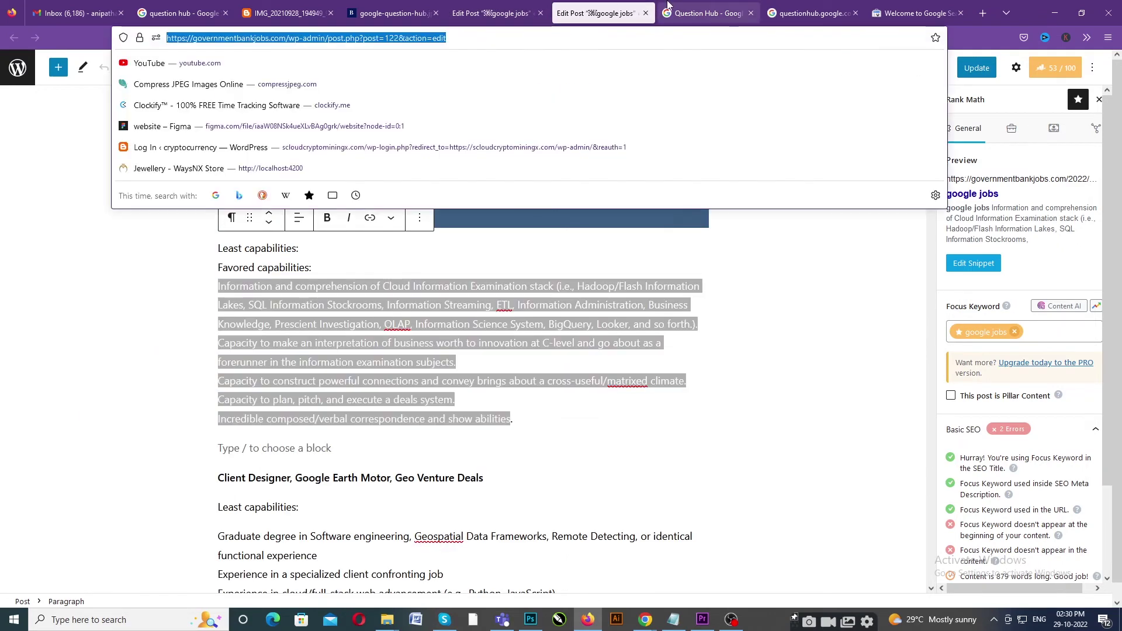
{"action": "left_click", "coordinate": [506, 14]}
{"action": "scroll", "coordinate": [449, 296], "scroll_direction": "up", "scroll_amount": 15}
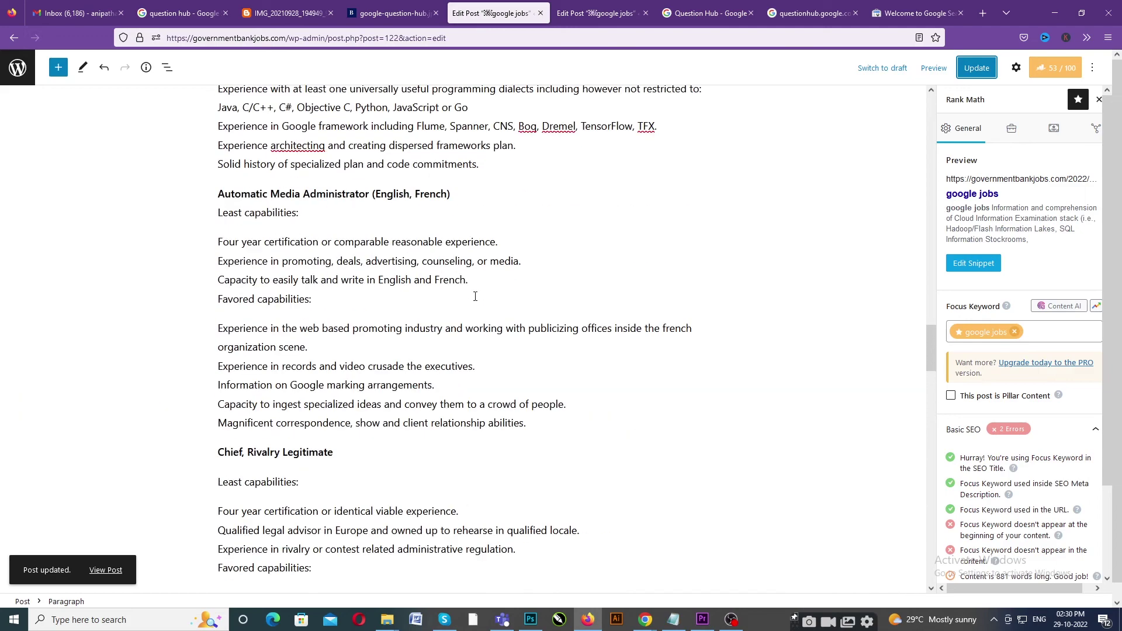
- Return to the posts list and view the published google jobs post in a new browser tab
{"action": "key", "text": "alt+Left"}
{"action": "mouse_move", "coordinate": [153, 397]}
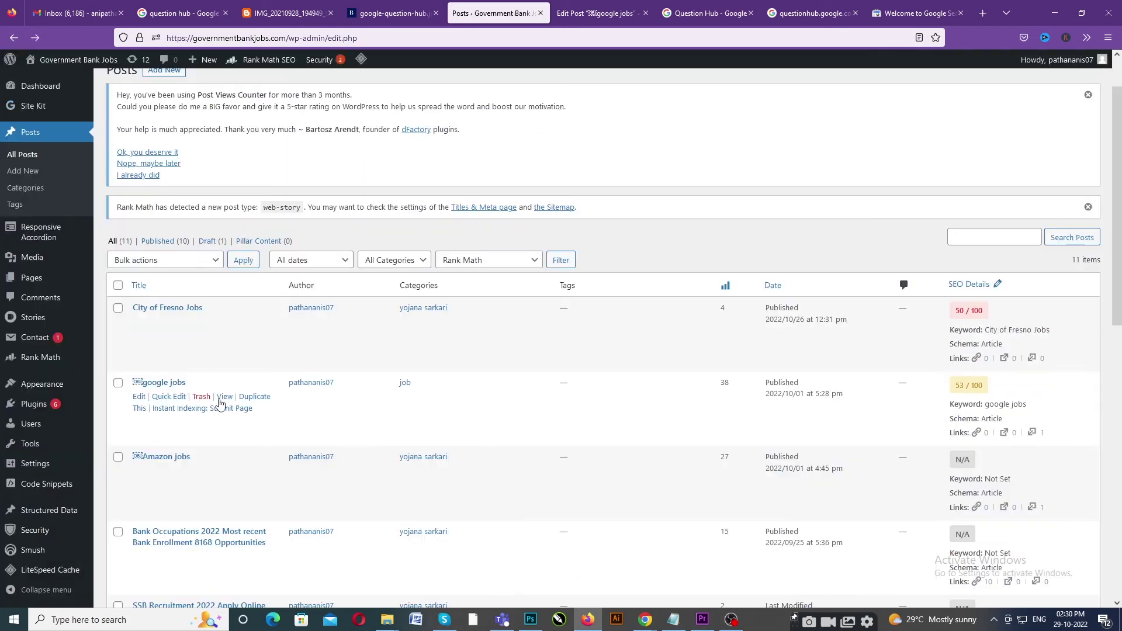
{"action": "right_click", "coordinate": [224, 396]}
{"action": "left_click", "coordinate": [281, 403]}
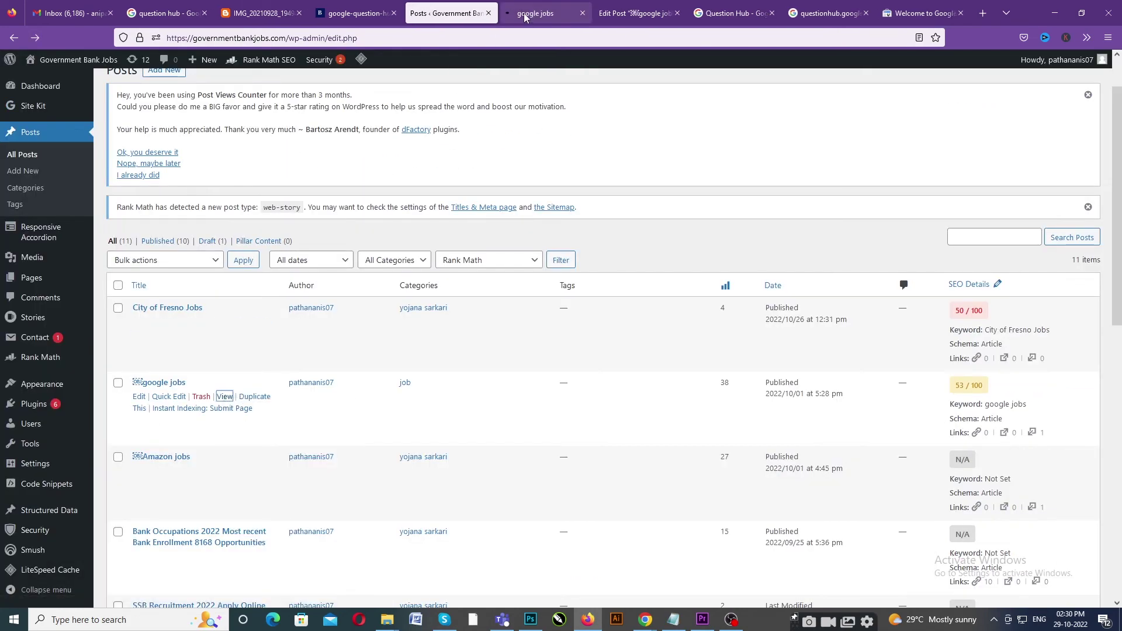
{"action": "left_click", "coordinate": [539, 14]}
- Check the faq section at the end of the published post by collapsing its first accordion and expanding the second
{"action": "scroll", "coordinate": [486, 245], "scroll_direction": "down", "scroll_amount": 20}
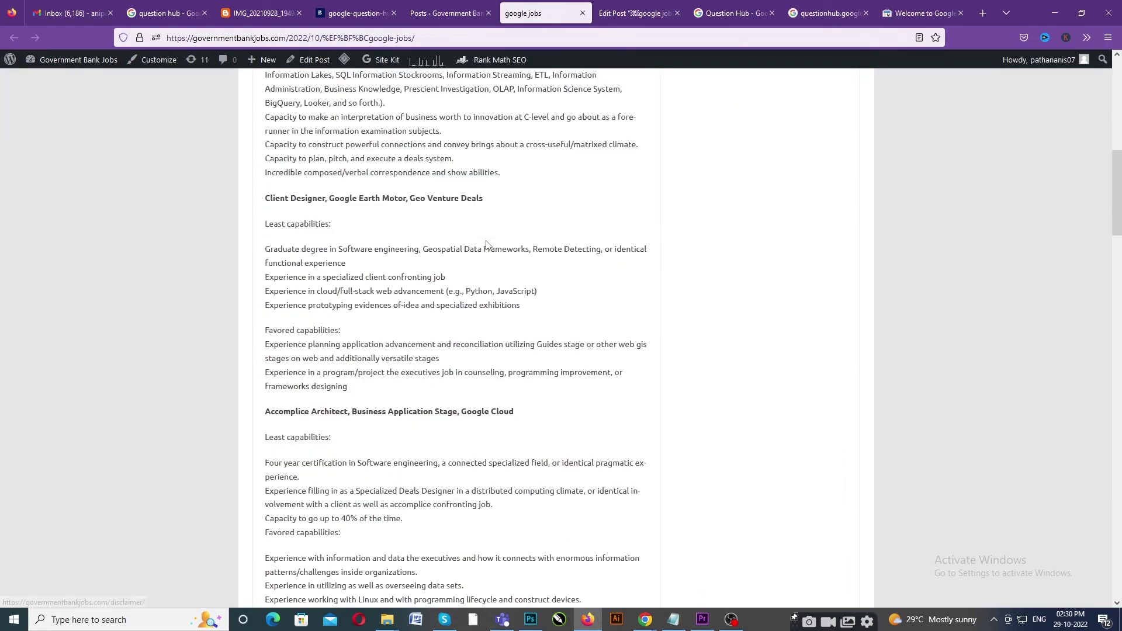
{"action": "scroll", "coordinate": [487, 244], "scroll_direction": "down", "scroll_amount": 12}
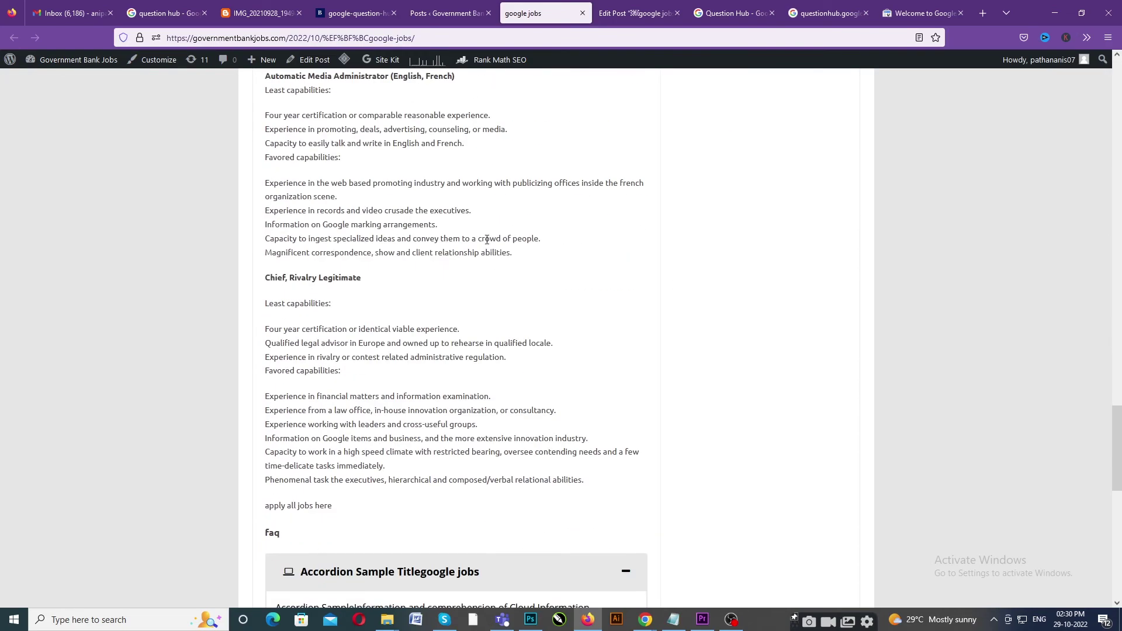
{"action": "scroll", "coordinate": [509, 252], "scroll_direction": "up", "scroll_amount": 2}
{"action": "scroll", "coordinate": [510, 253], "scroll_direction": "up", "scroll_amount": 2}
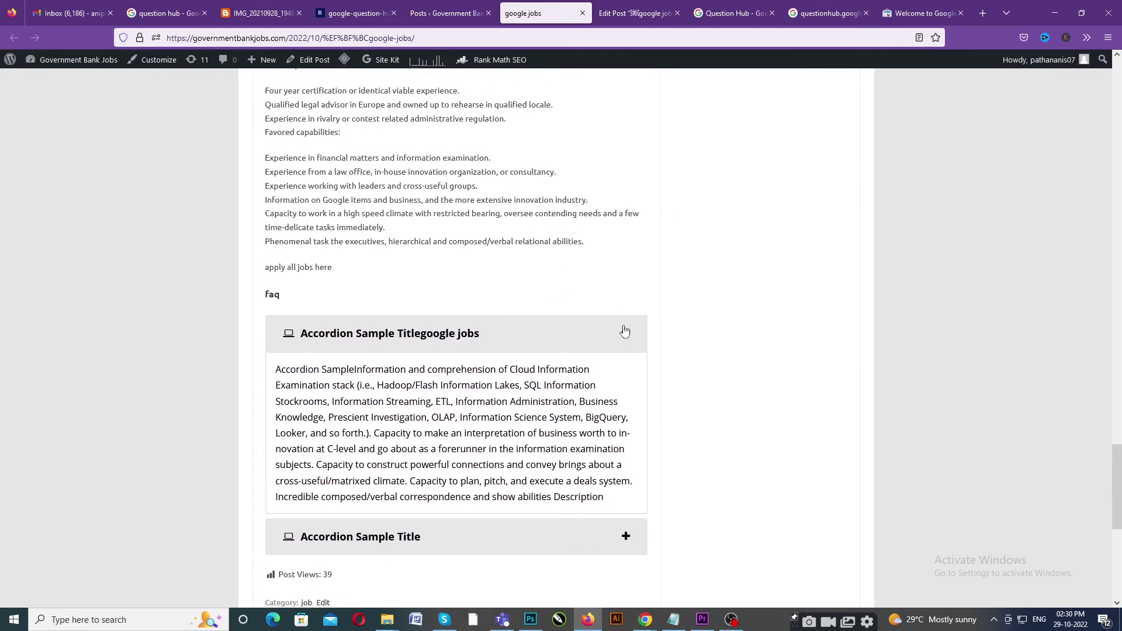
{"action": "left_click", "coordinate": [624, 331]}
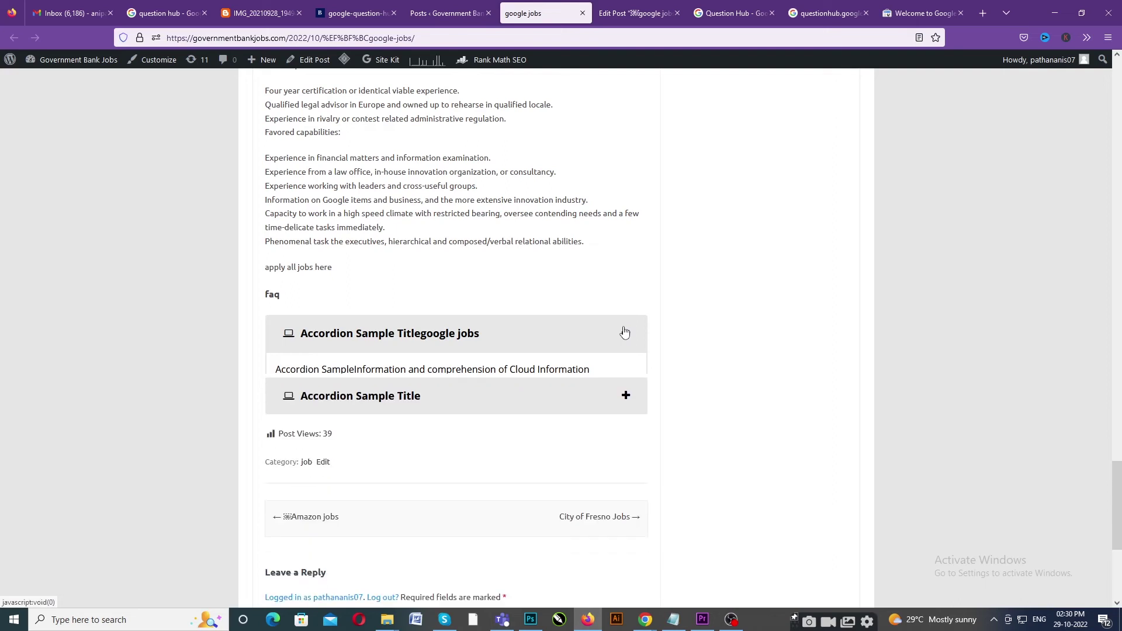
{"action": "left_click", "coordinate": [618, 380]}
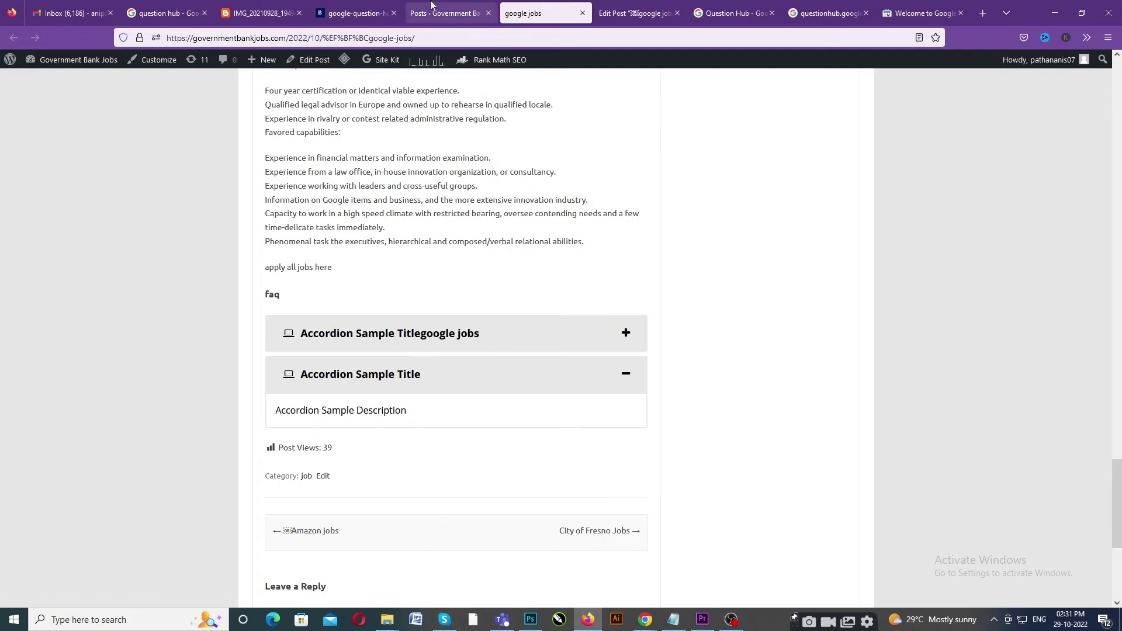
- Go back to the Responsive Accordion list, open the faq accordion for editing and go to its title and description fields
{"action": "left_click", "coordinate": [447, 13]}
{"action": "mouse_move", "coordinate": [41, 232]}
{"action": "left_click", "coordinate": [146, 229]}
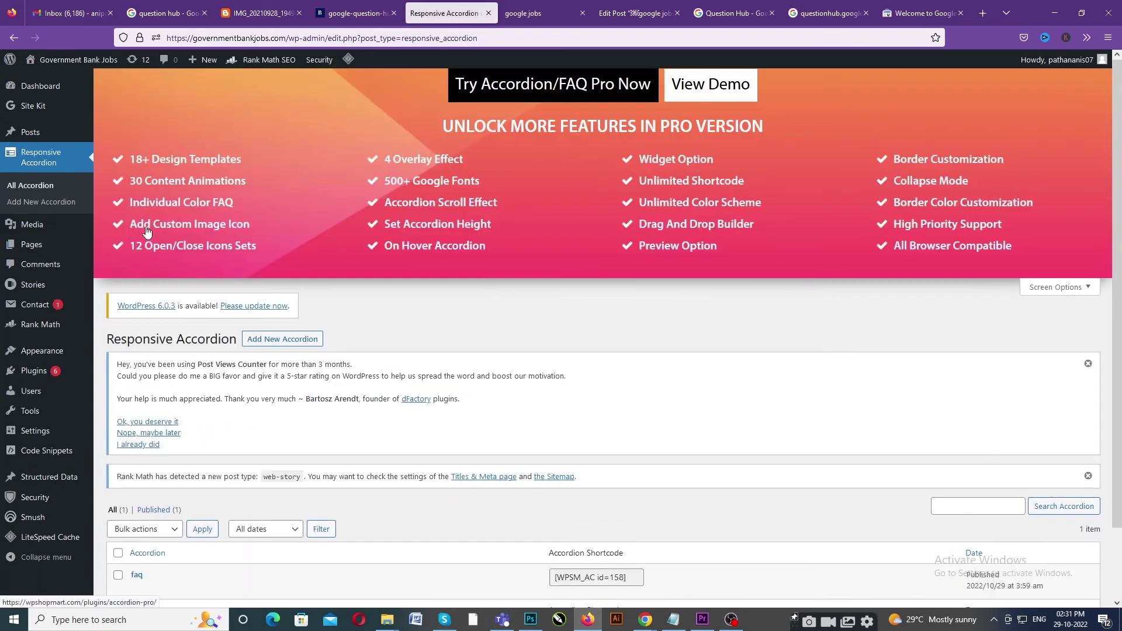
{"action": "scroll", "coordinate": [559, 356], "scroll_direction": "down", "scroll_amount": 2}
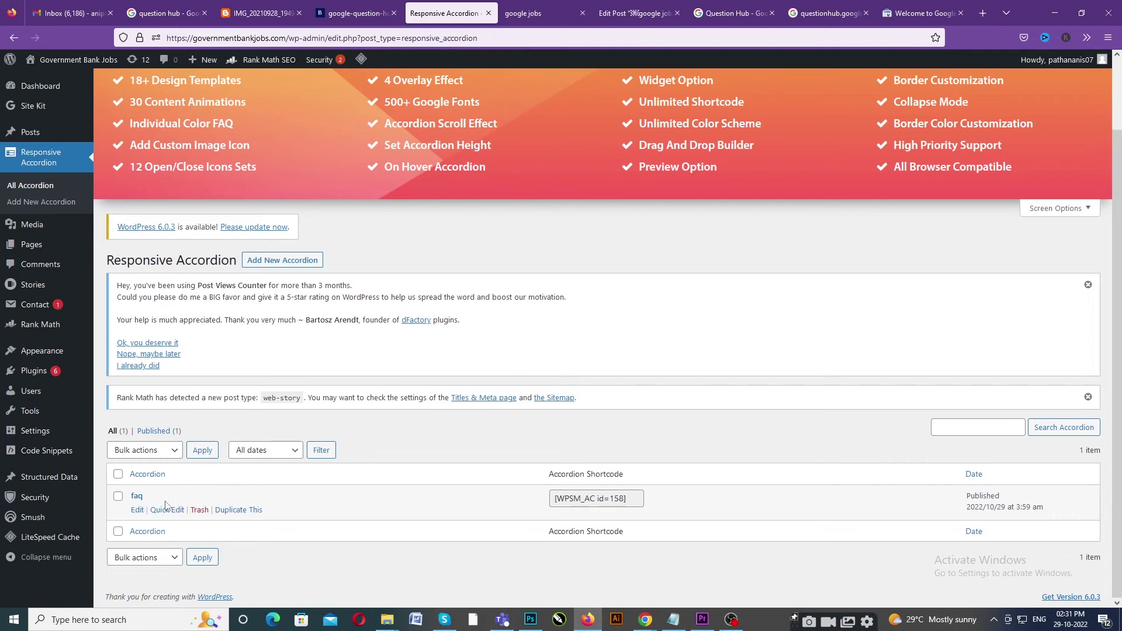
{"action": "left_click", "coordinate": [137, 511]}
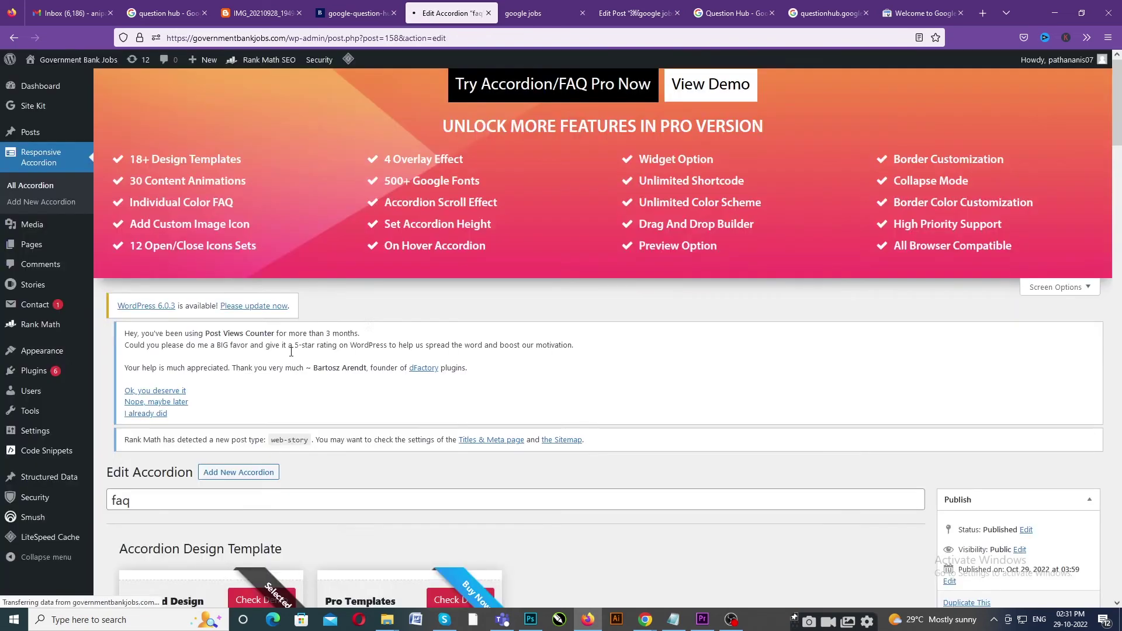
{"action": "scroll", "coordinate": [382, 359], "scroll_direction": "down", "scroll_amount": 10}
{"action": "scroll", "coordinate": [381, 359], "scroll_direction": "down", "scroll_amount": 5}
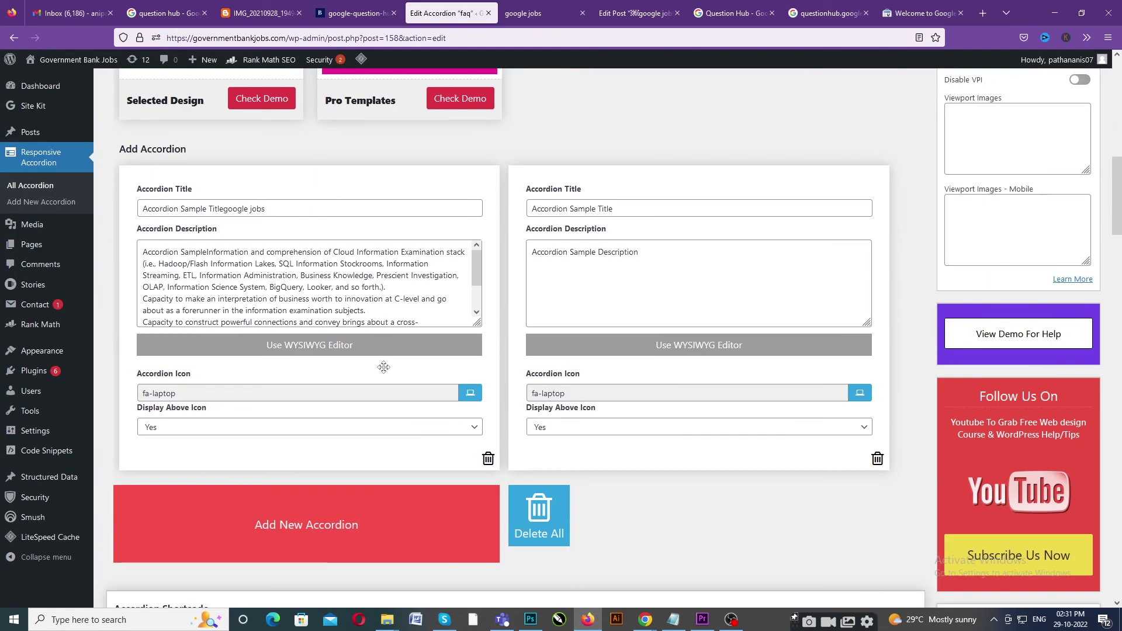
- Replace the whole title of the first accordion with "google jobs"
{"action": "scroll", "coordinate": [381, 368], "scroll_direction": "up", "scroll_amount": 2}
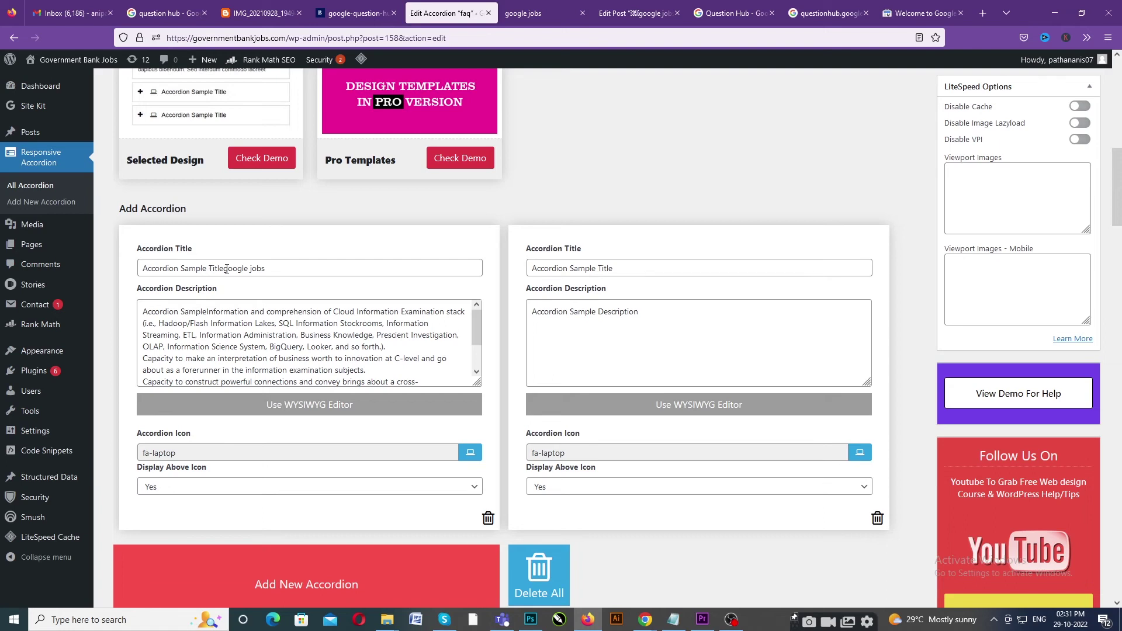
{"action": "left_click_drag", "start_coordinate": [271, 267], "coordinate": [229, 270]}
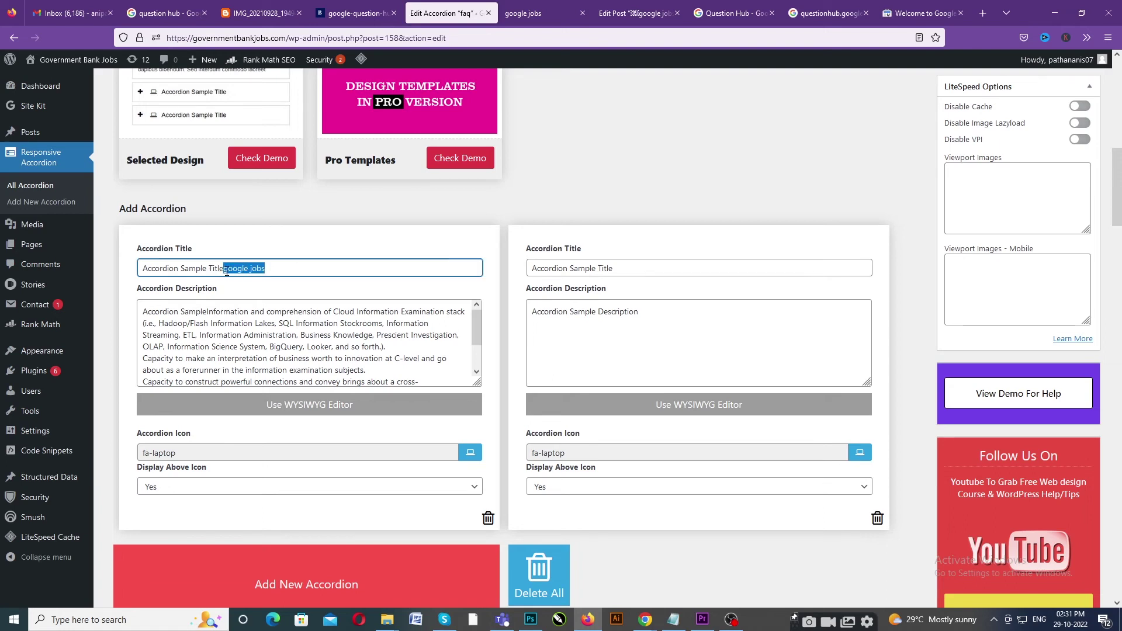
{"action": "left_click", "coordinate": [289, 265]}
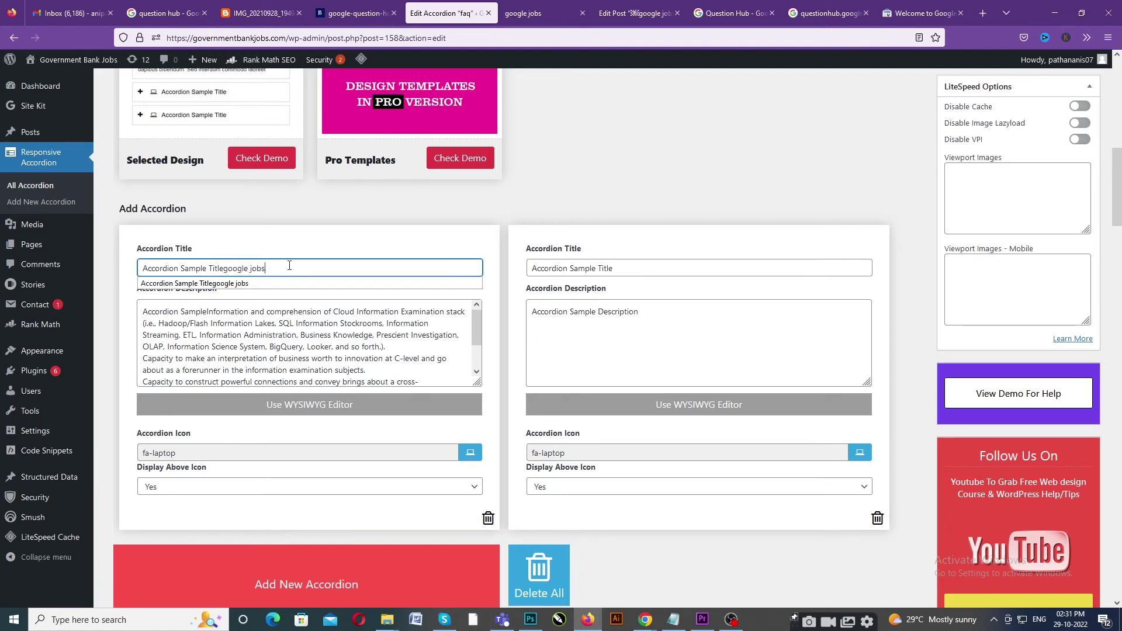
{"action": "key", "text": "ctrl+a"}
{"action": "key", "text": "BackSpace"}
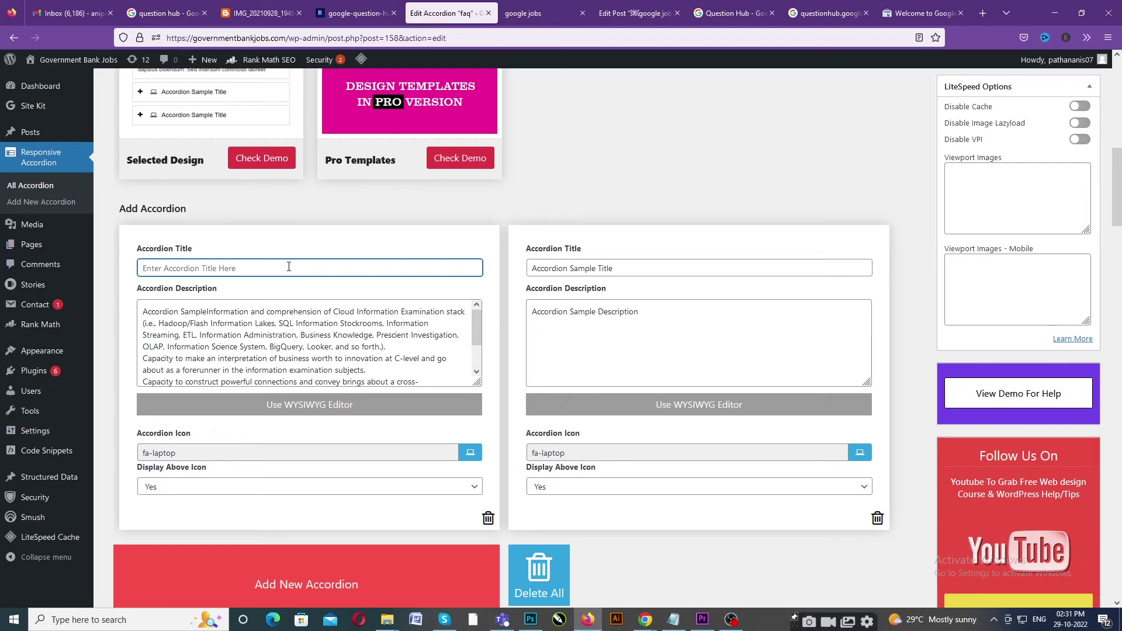
{"action": "type", "text": "google jobs"}
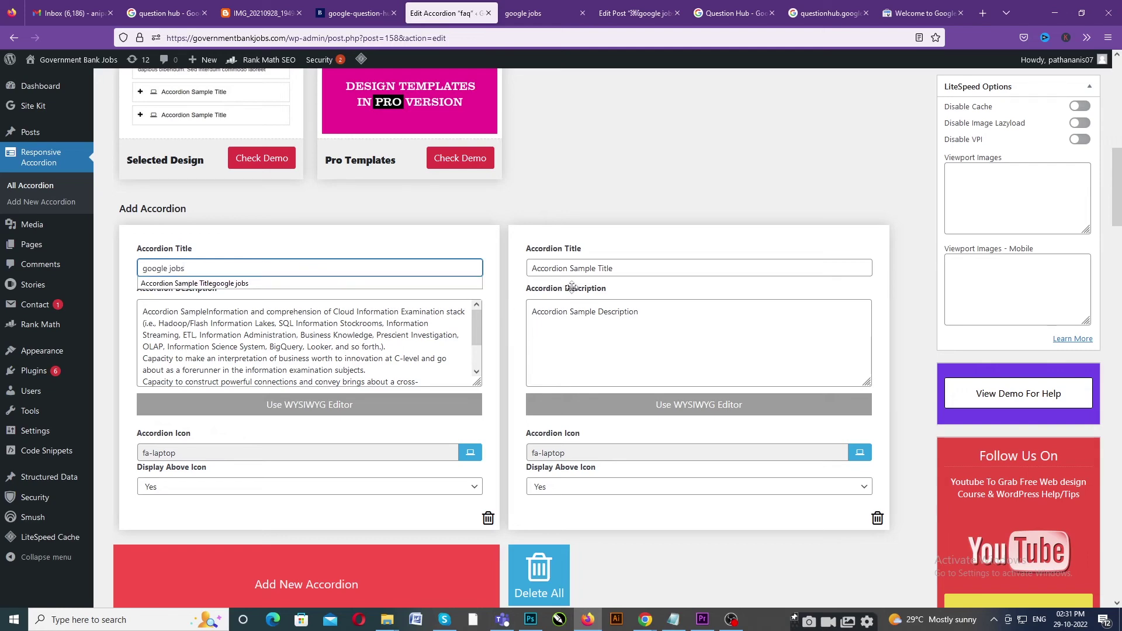
{"action": "scroll", "coordinate": [643, 341], "scroll_direction": "down", "scroll_amount": 6}
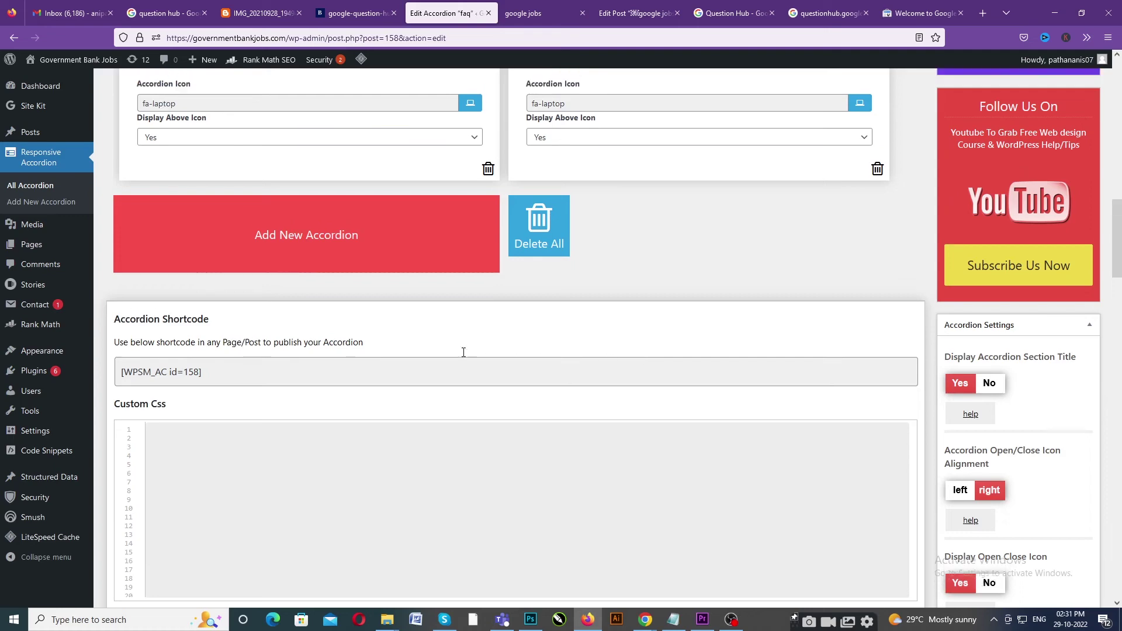
{"action": "scroll", "coordinate": [469, 355], "scroll_direction": "up", "scroll_amount": 6}
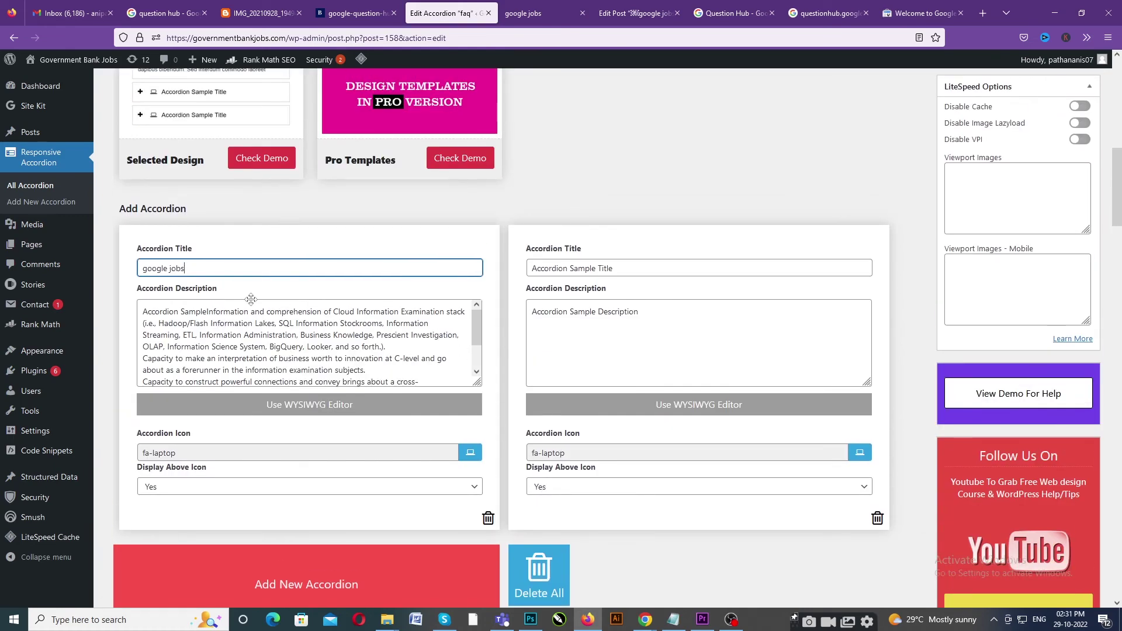
- Replace the title of the second accordion with "google jobs"
{"action": "left_click", "coordinate": [196, 270]}
{"action": "left_click", "coordinate": [634, 267]}
{"action": "key", "text": "ctrl+a"}
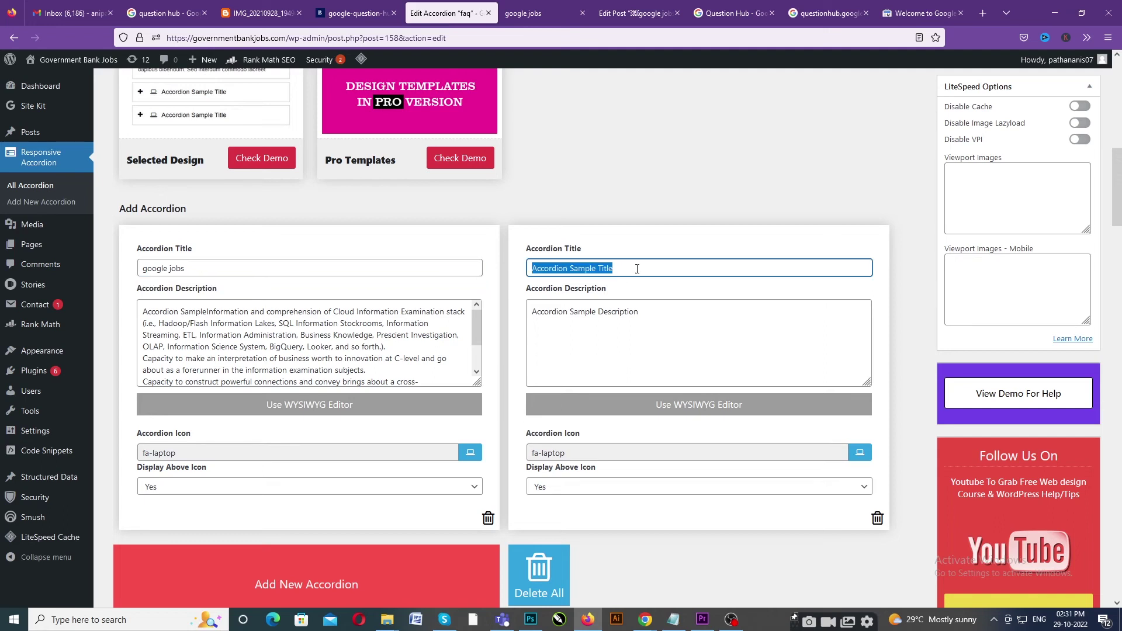
{"action": "type", "text": "google jobs"}
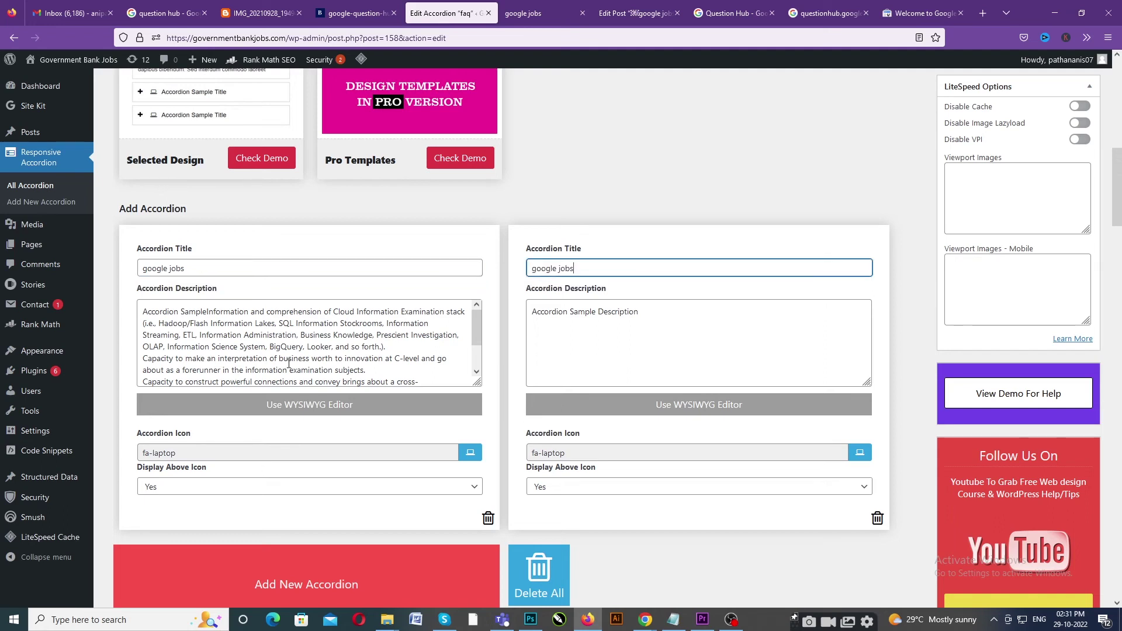
- Copy the first accordion's full description into the second accordion's description and update the faq accordion
{"action": "left_click", "coordinate": [289, 364]}
{"action": "key", "text": "ctrl+a"}
{"action": "key", "text": "ctrl+c"}
{"action": "left_click", "coordinate": [585, 346]}
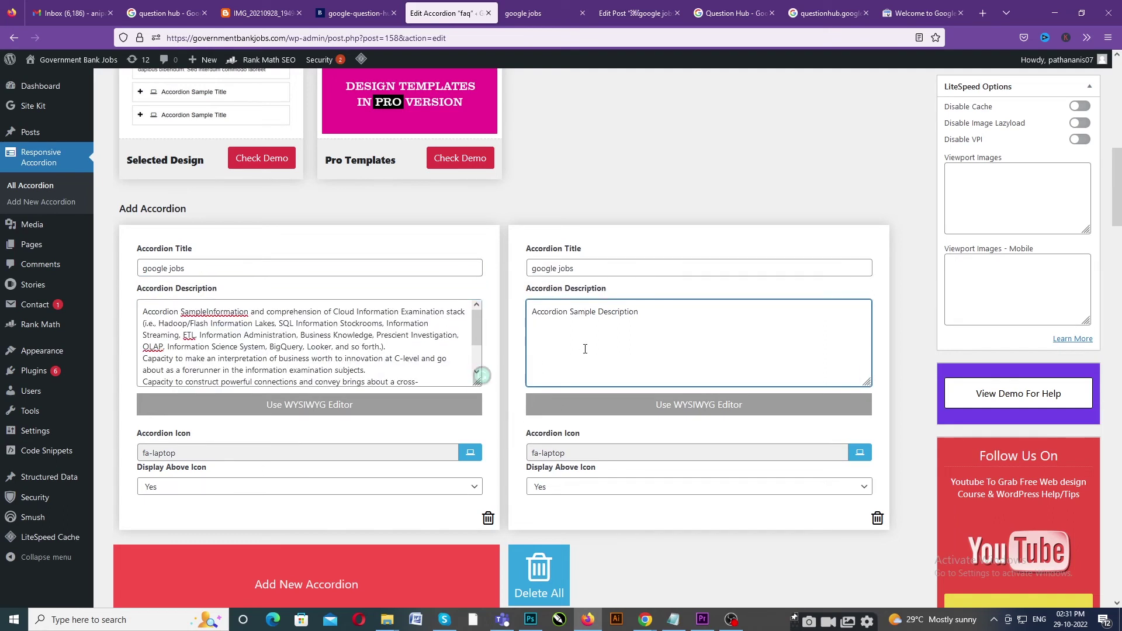
{"action": "key", "text": "ctrl+v"}
{"action": "scroll", "coordinate": [1039, 313], "scroll_direction": "up", "scroll_amount": 10}
{"action": "scroll", "coordinate": [1052, 350], "scroll_direction": "down", "scroll_amount": 4}
{"action": "left_click", "coordinate": [1069, 411]}
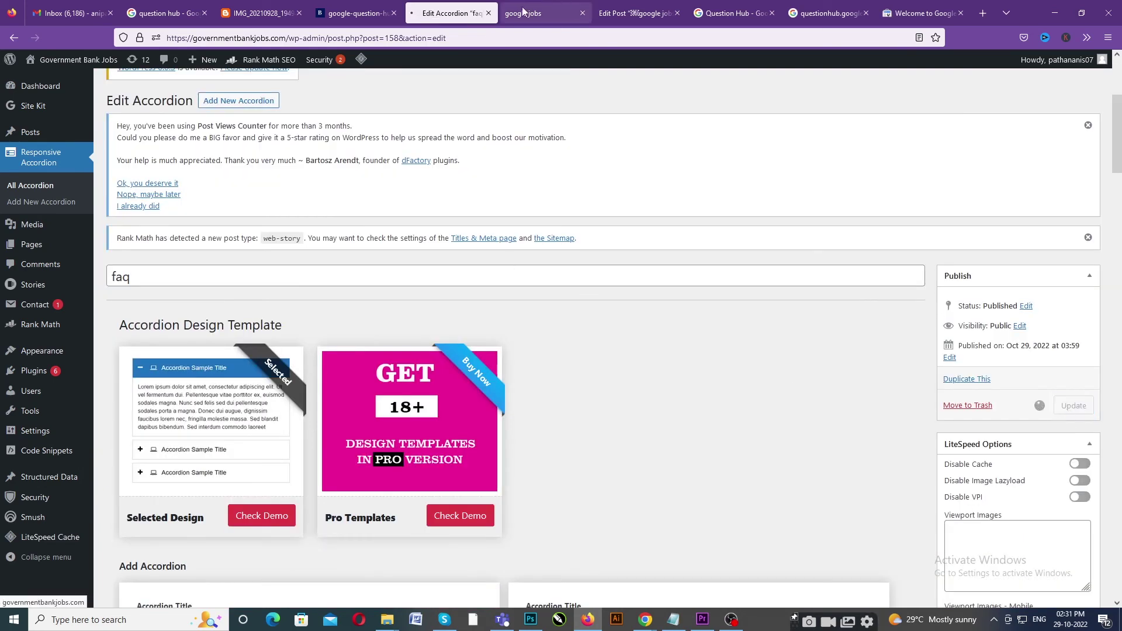
- Reload the published google jobs post and check its faq section, collapsing the first accordion
{"action": "left_click", "coordinate": [538, 13]}
{"action": "left_click", "coordinate": [430, 35]}
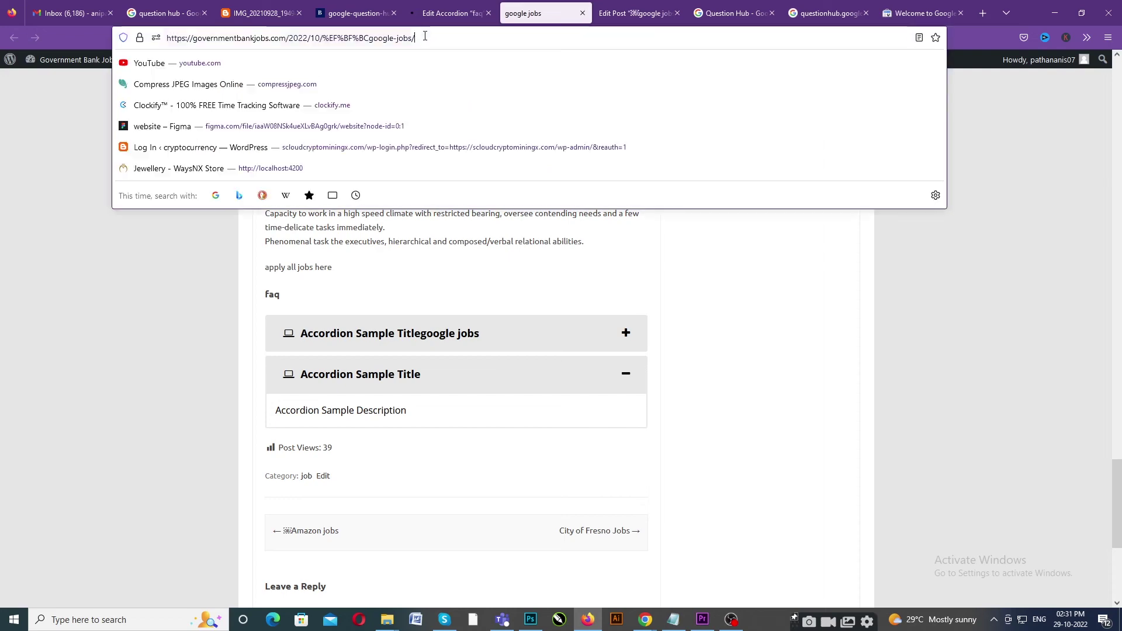
{"action": "key", "text": "Return"}
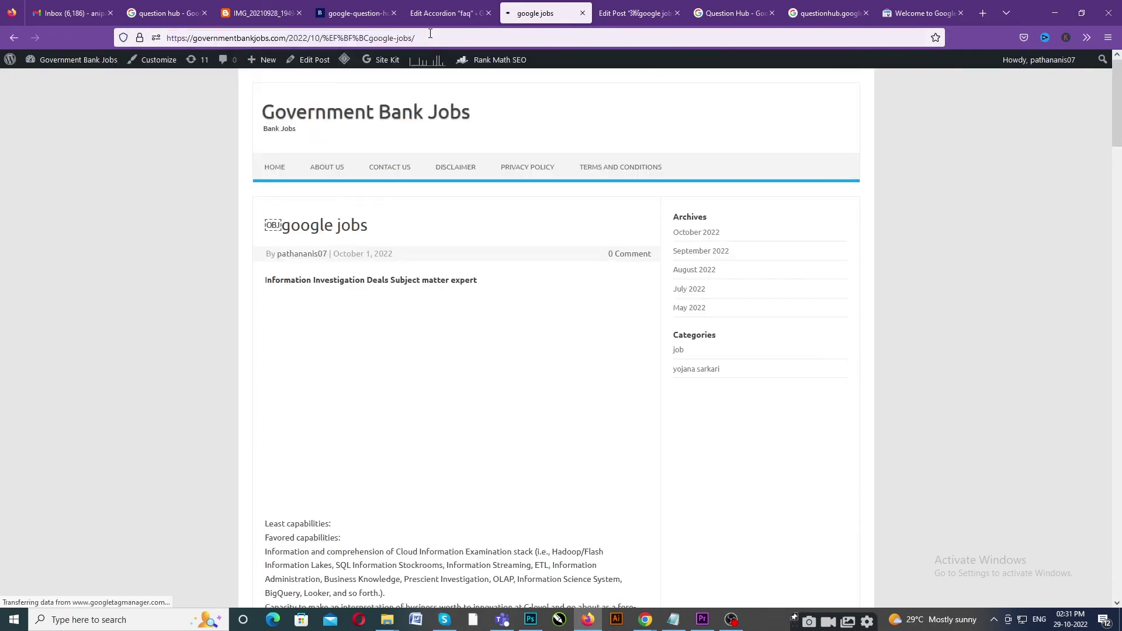
{"action": "scroll", "coordinate": [449, 394], "scroll_direction": "down", "scroll_amount": 5}
{"action": "scroll", "coordinate": [448, 394], "scroll_direction": "down", "scroll_amount": 20}
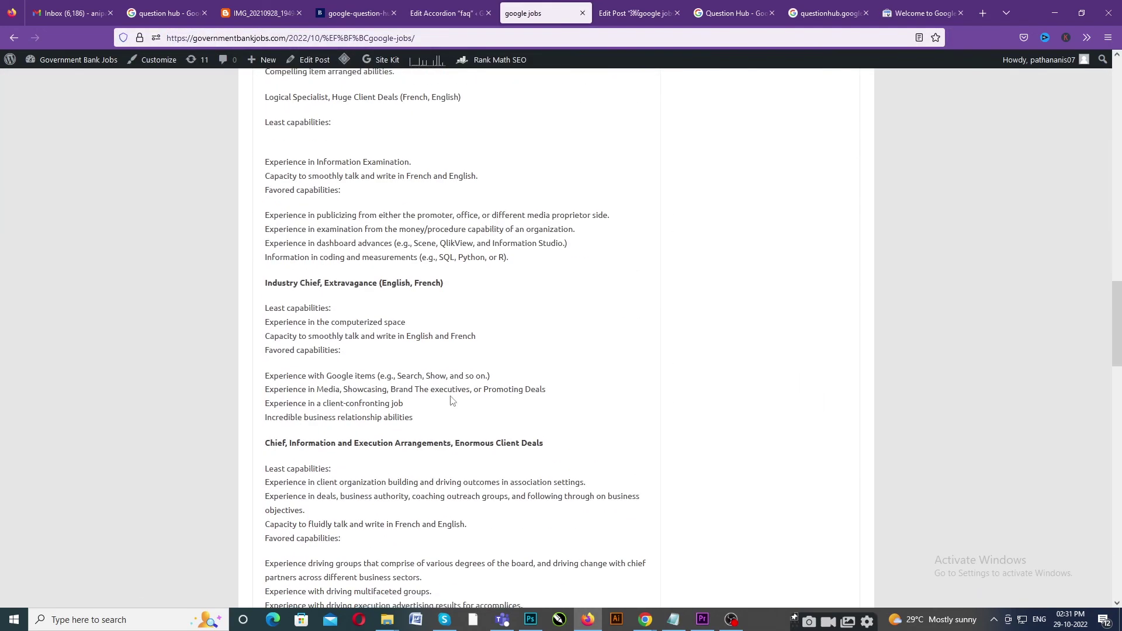
{"action": "scroll", "coordinate": [456, 406], "scroll_direction": "down", "scroll_amount": 6}
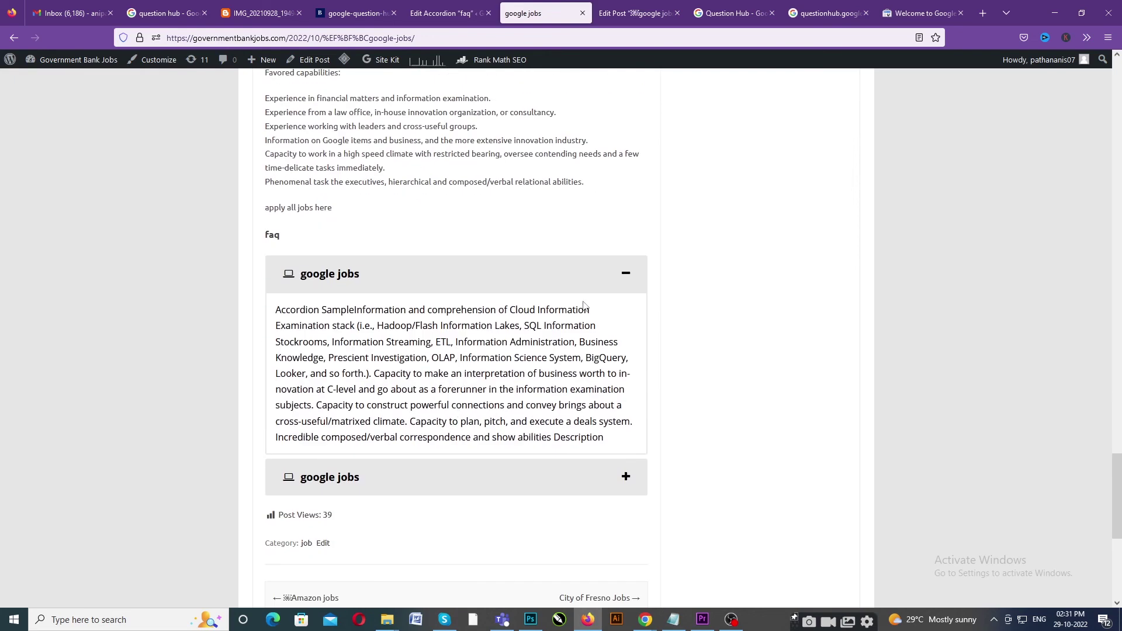
{"action": "left_click", "coordinate": [624, 277]}
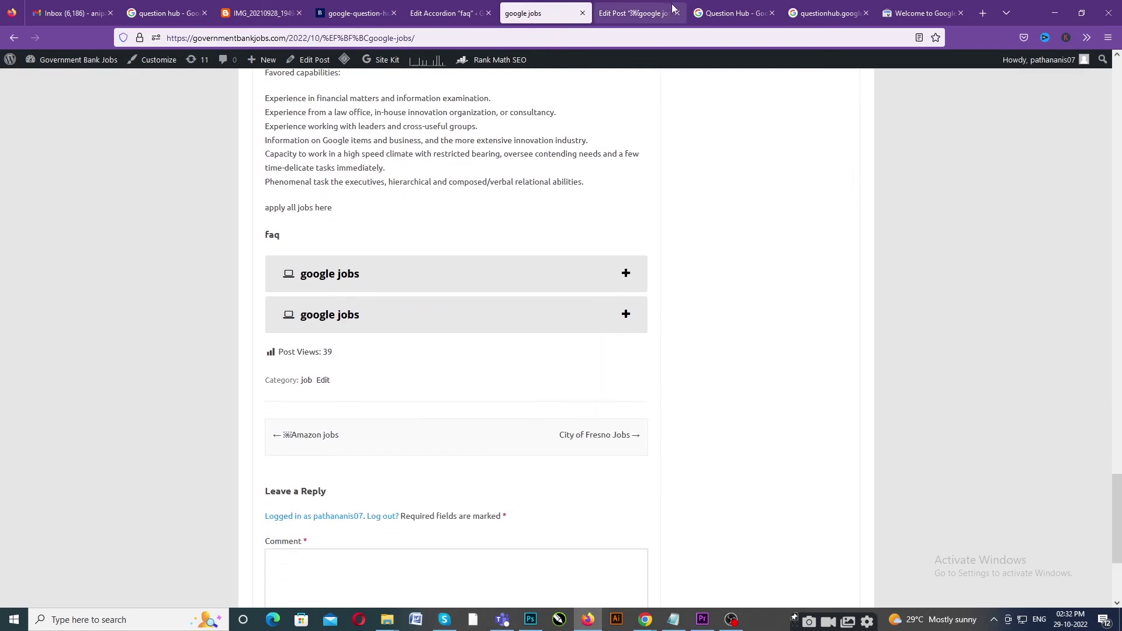
{"action": "left_click", "coordinate": [824, 13]}
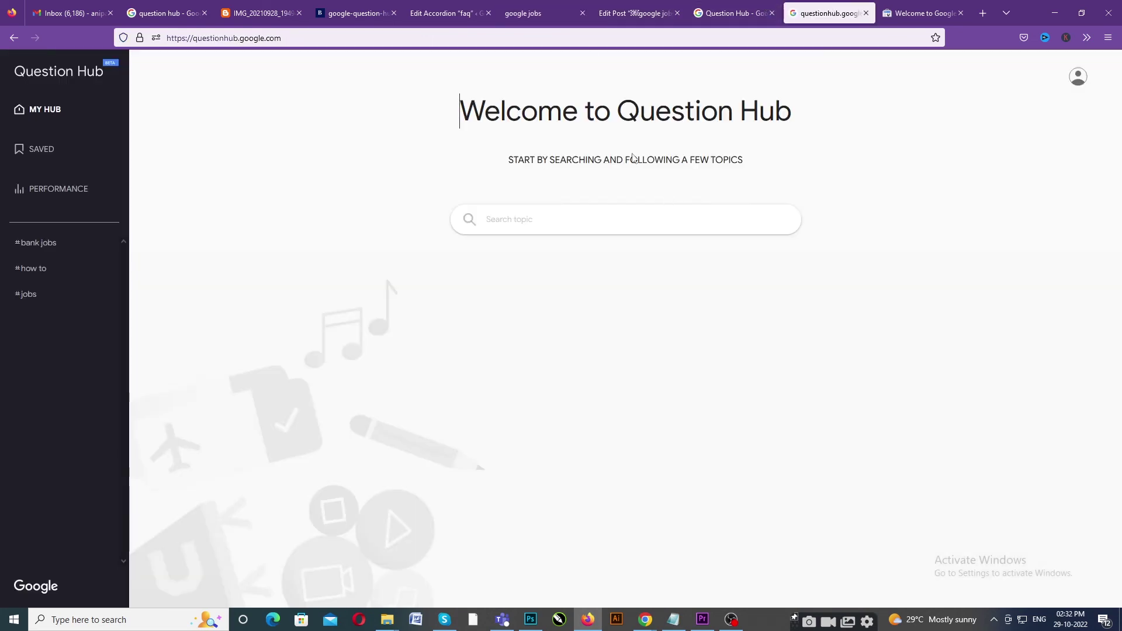
{"action": "left_click", "coordinate": [445, 11]}
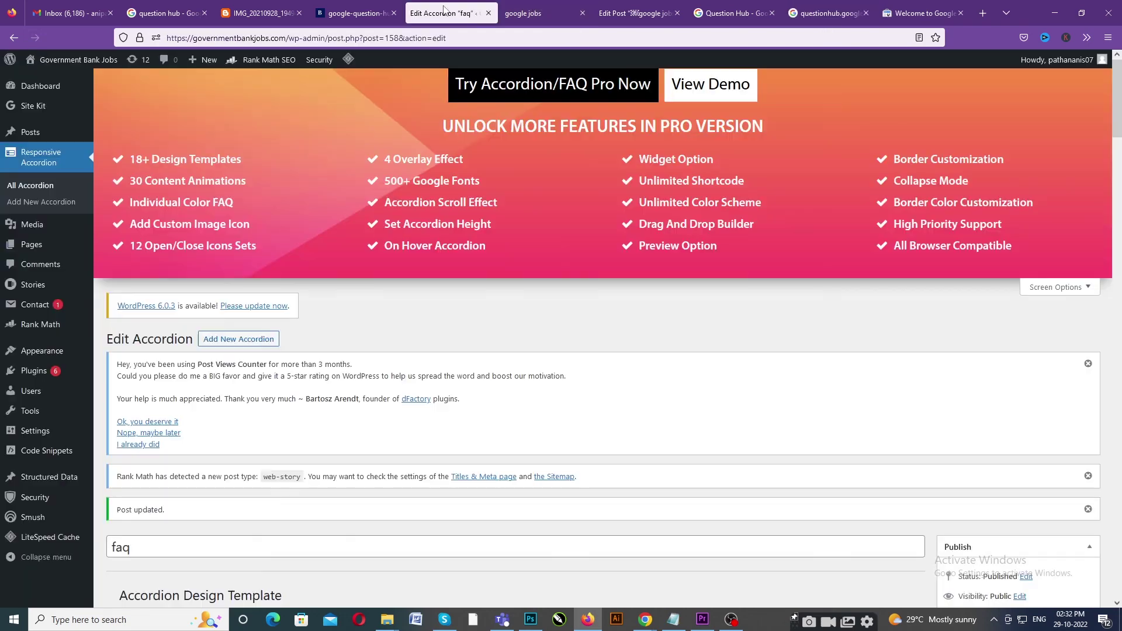
{"action": "left_click", "coordinate": [558, 7]}
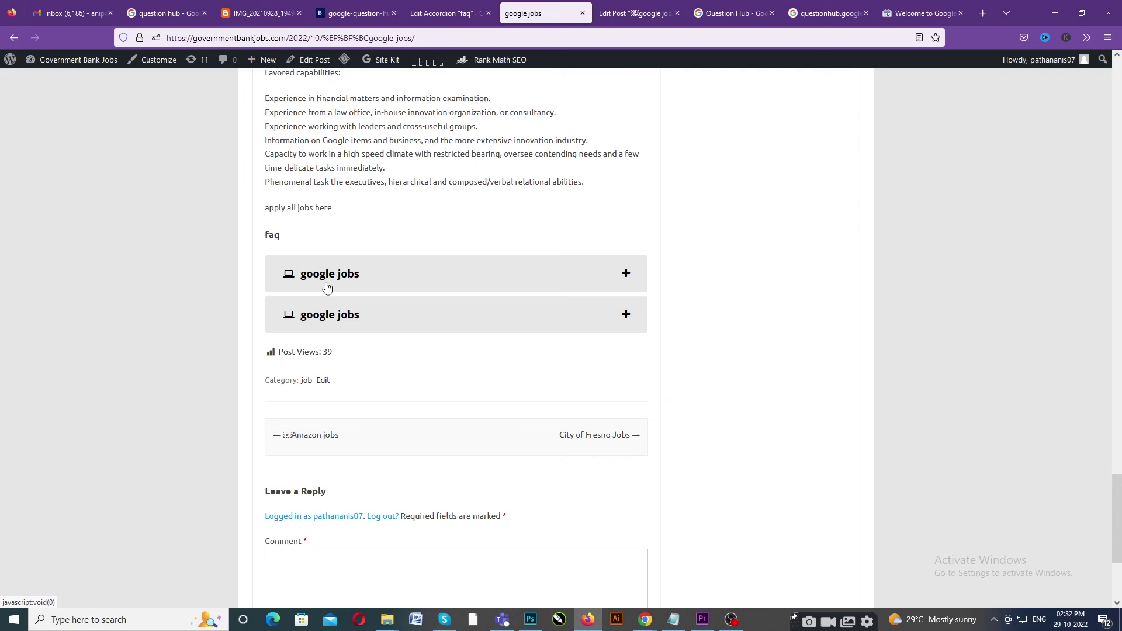
{"action": "left_click", "coordinate": [642, 10]}
{"action": "left_click", "coordinate": [707, 4]}
{"action": "key", "text": "ctrl+shift+Tab"}
{"action": "left_click", "coordinate": [714, 5]}
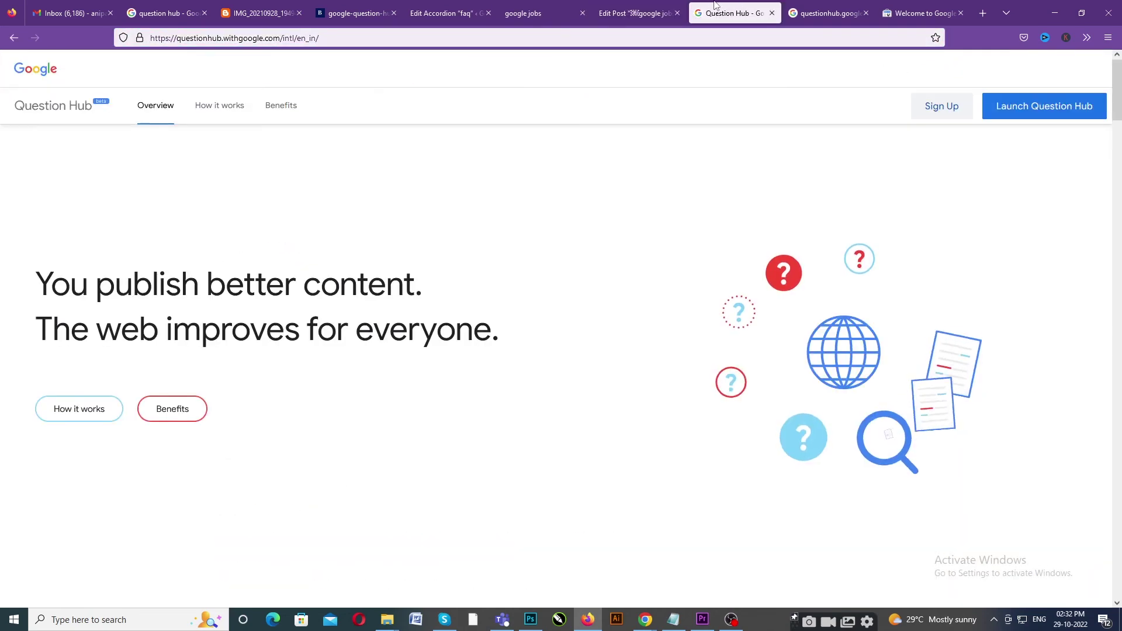
{"action": "left_click", "coordinate": [648, 11]}
- Return to the Question Hub dashboard and view the performance summary and submitted articles
{"action": "left_click", "coordinate": [737, 13]}
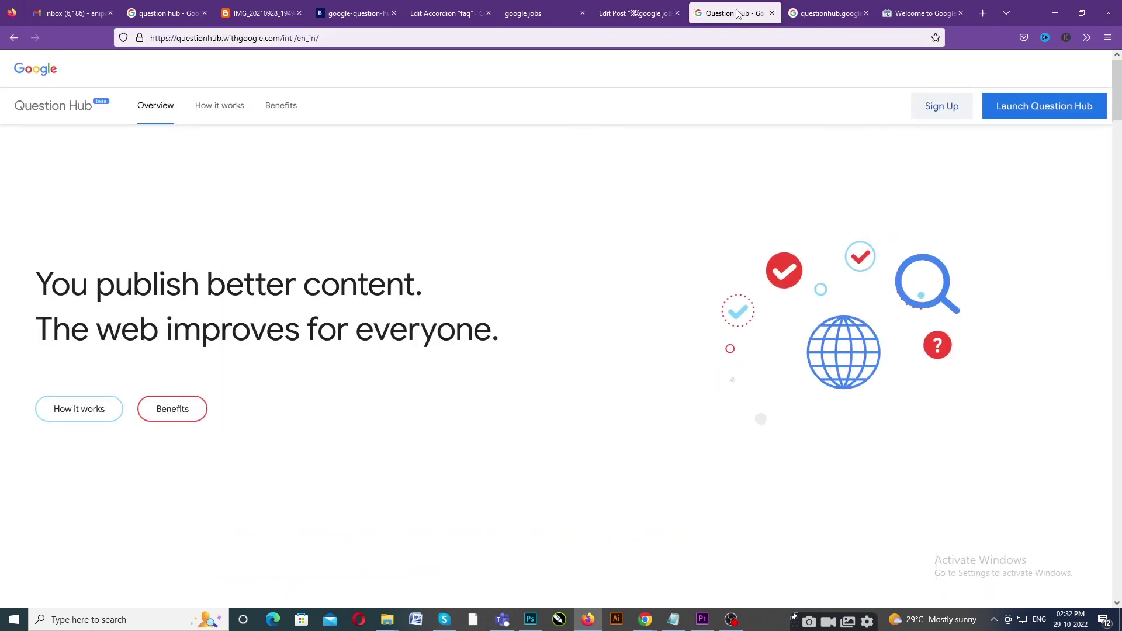
{"action": "left_click", "coordinate": [825, 13]}
{"action": "left_click", "coordinate": [44, 189]}
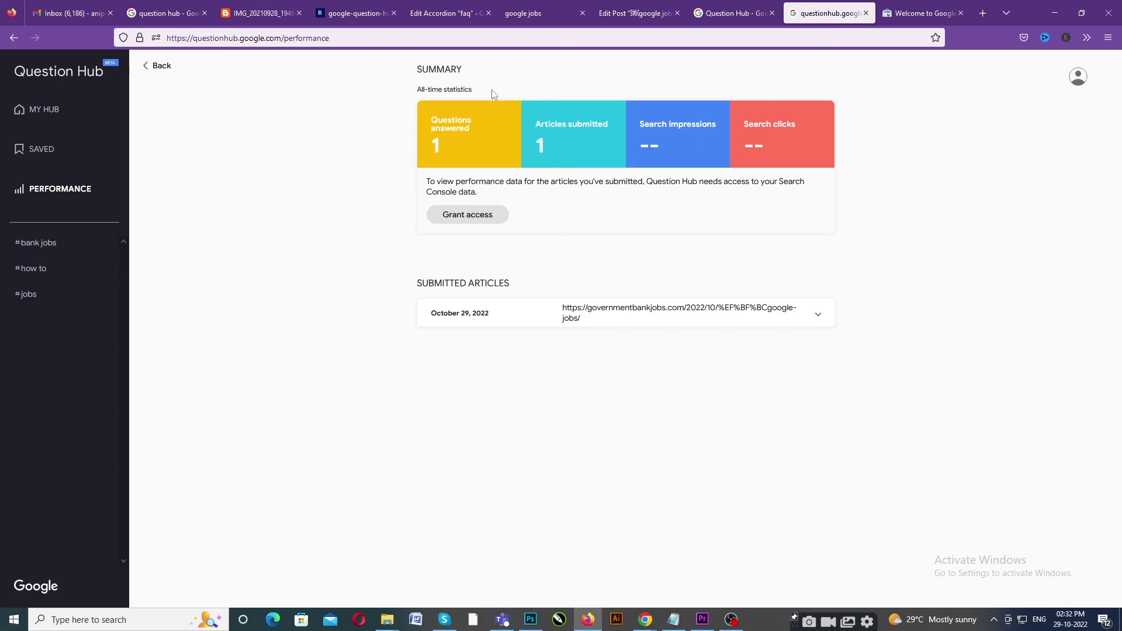
- Search Google for "jobs kya hai" in a new browser tab and find a result with FAQ questions beneath it
{"action": "left_click", "coordinate": [982, 15]}
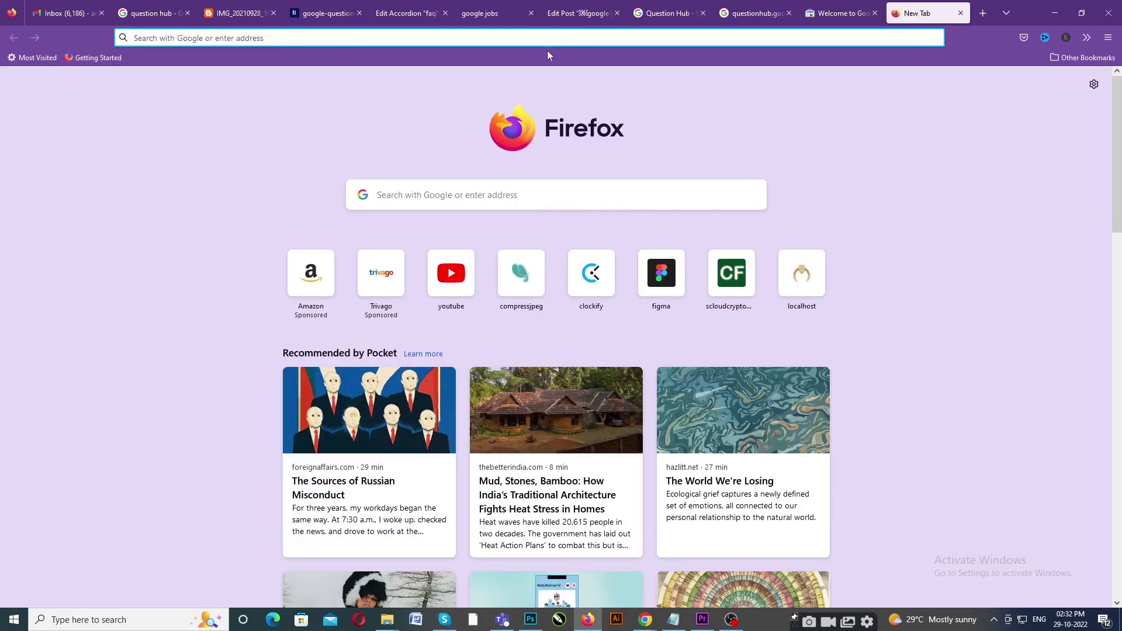
{"action": "left_click", "coordinate": [556, 32]}
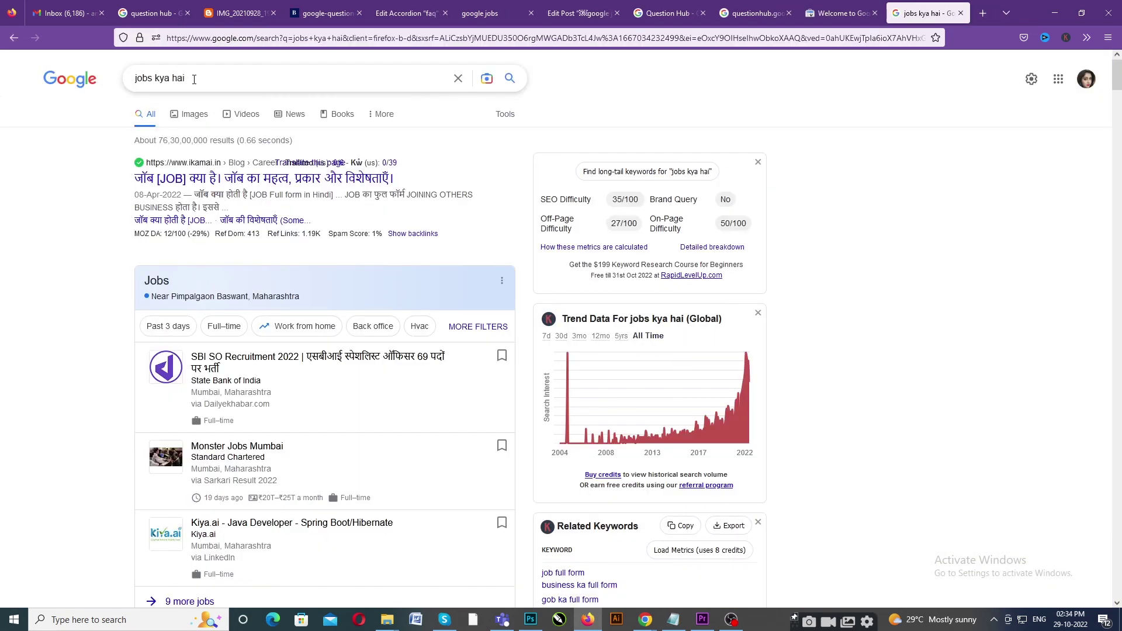
{"action": "left_click", "coordinate": [194, 80]}
{"action": "left_click", "coordinate": [96, 186]}
{"action": "scroll", "coordinate": [97, 186], "scroll_direction": "down", "scroll_amount": 5}
{"action": "scroll", "coordinate": [97, 187], "scroll_direction": "down", "scroll_amount": 6}
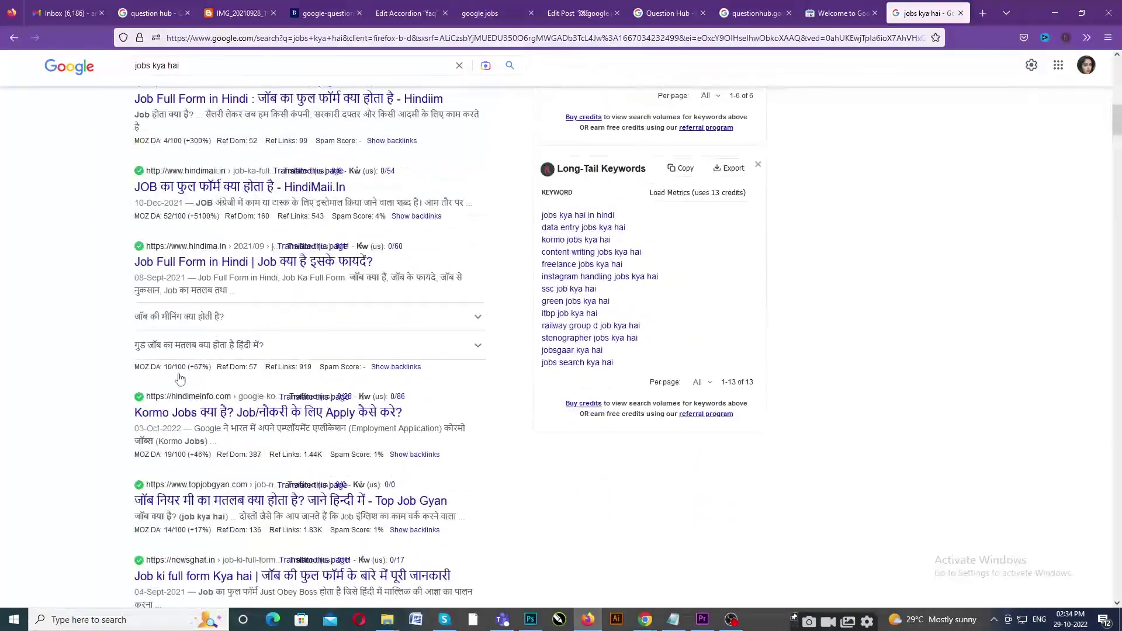
- Examine the two FAQ questions under the hindima.in result by expanding and collapsing their answers
{"action": "left_click", "coordinate": [477, 323]}
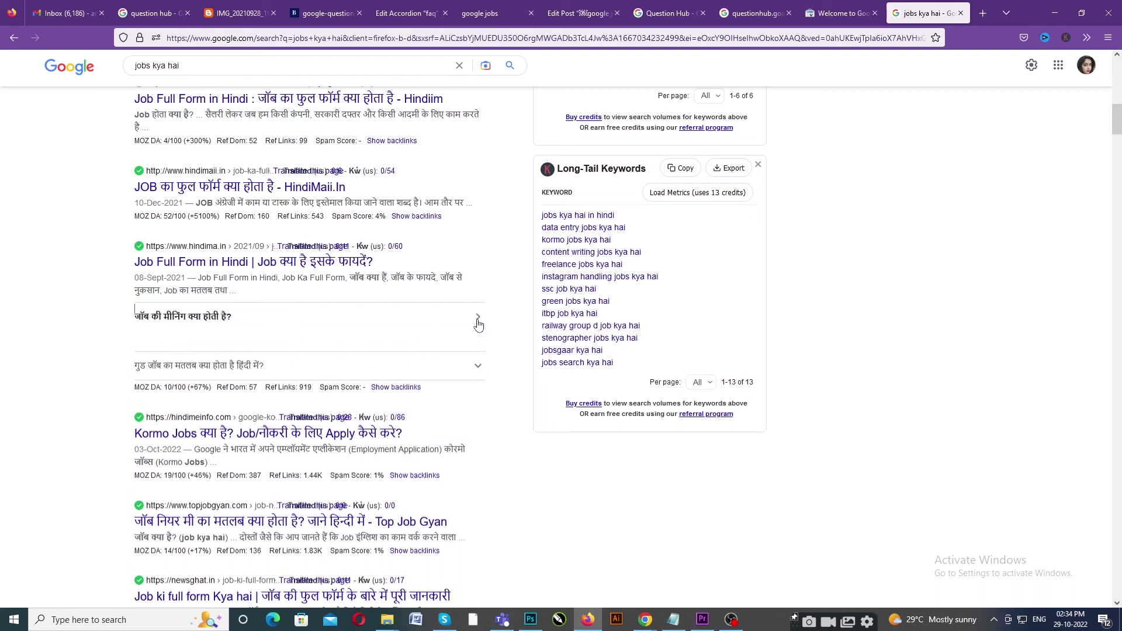
{"action": "left_click", "coordinate": [478, 325]}
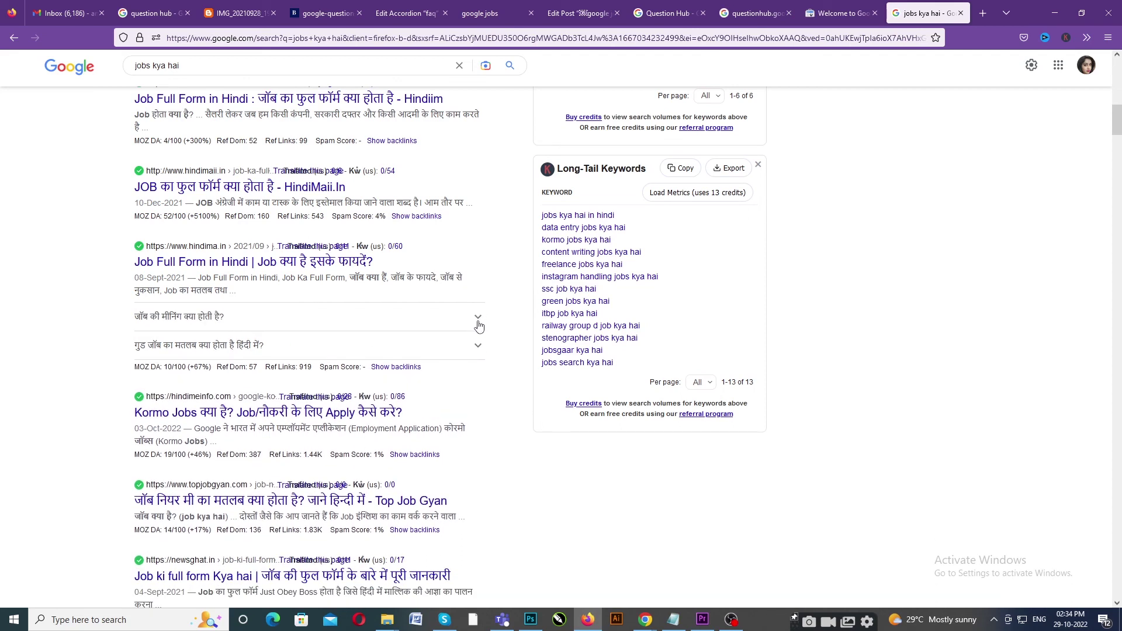
{"action": "left_click", "coordinate": [475, 348]}
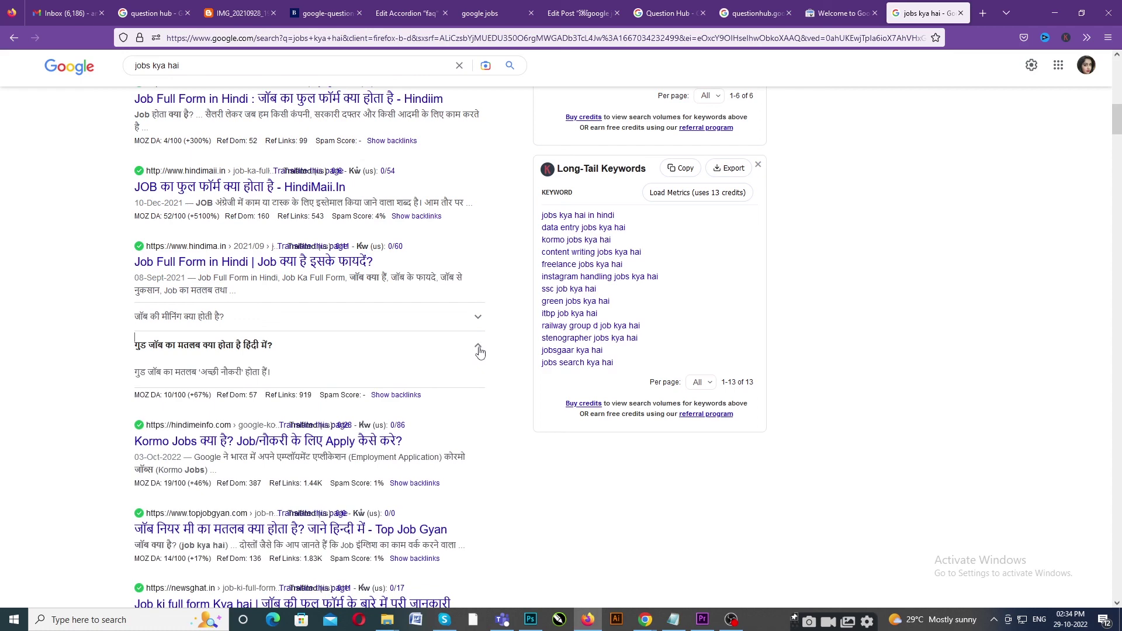
{"action": "left_click", "coordinate": [227, 350]}
{"action": "left_click", "coordinate": [227, 350]}
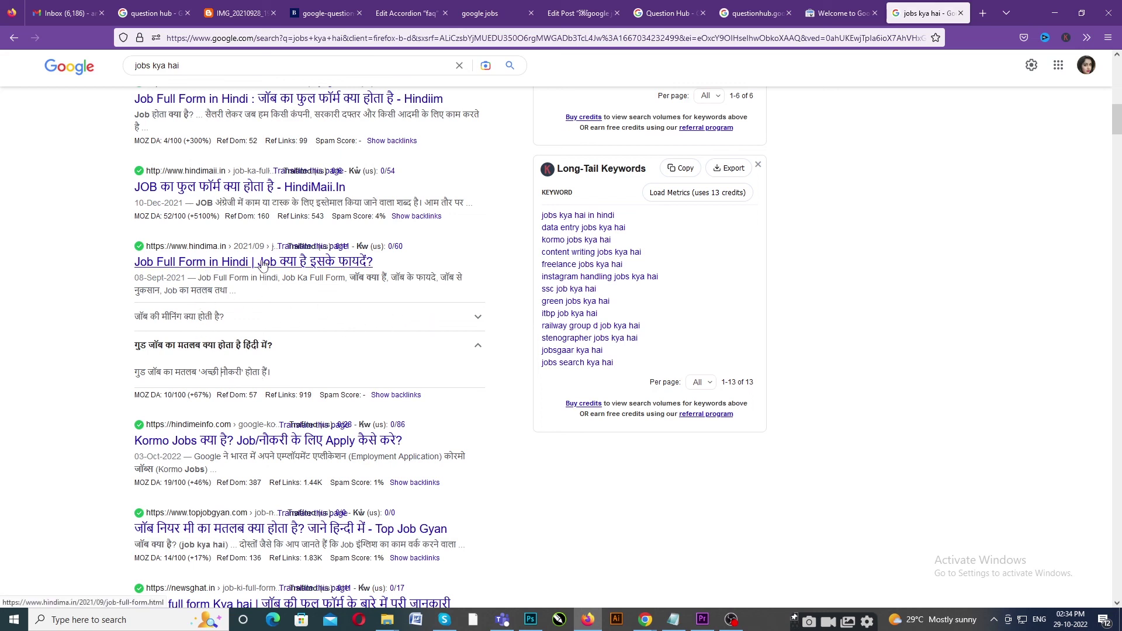
{"action": "left_click", "coordinate": [477, 319]}
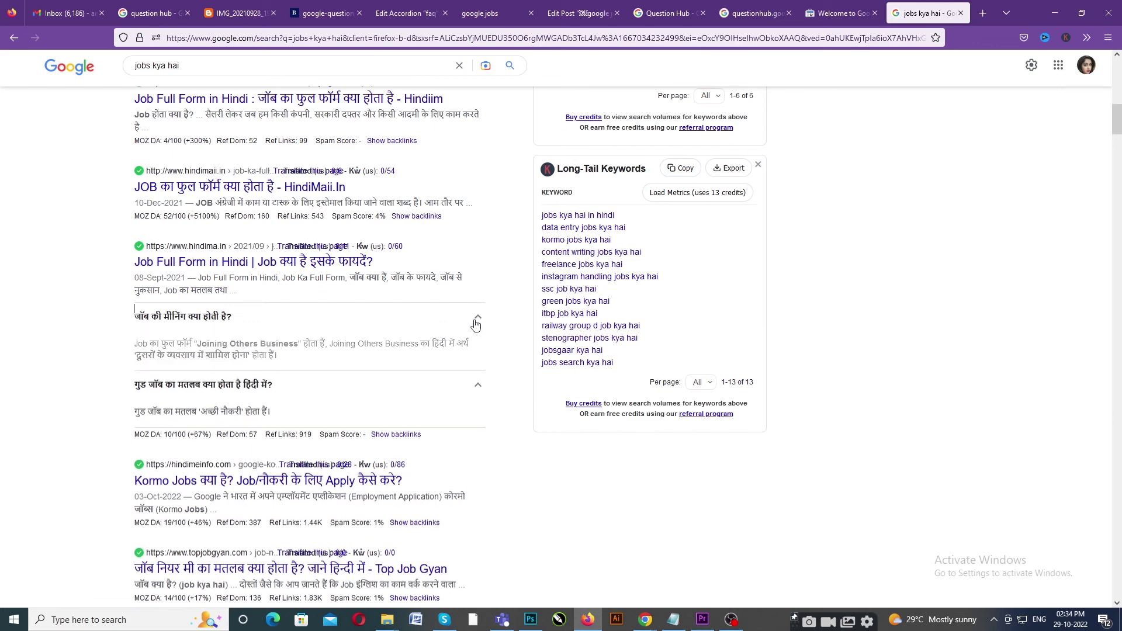
{"action": "left_click", "coordinate": [476, 321]}
{"action": "left_click", "coordinate": [482, 349]}
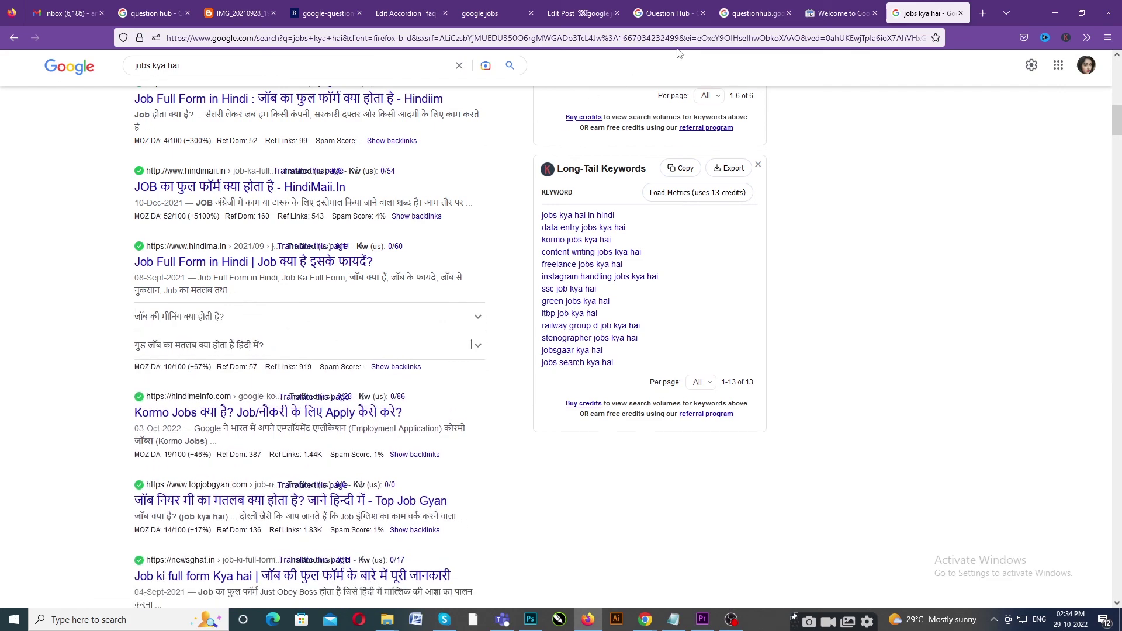
- Compare the Question Hub performance page with the first FAQ question under the hindima.in search result
{"action": "left_click", "coordinate": [672, 5]}
{"action": "left_click", "coordinate": [740, 13]}
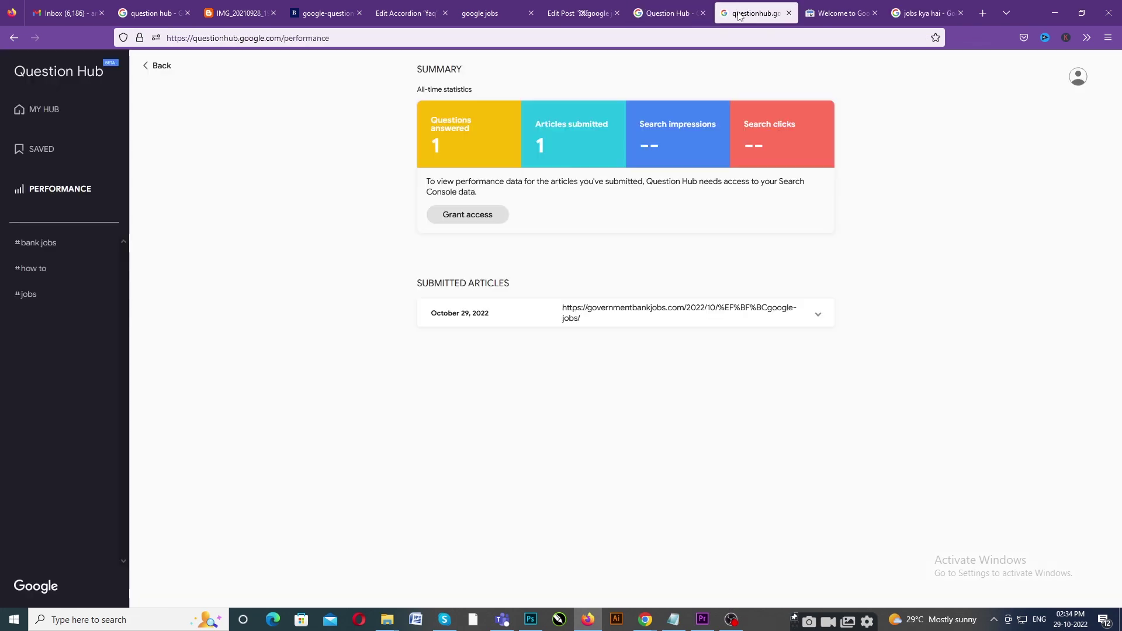
{"action": "left_click", "coordinate": [921, 7]}
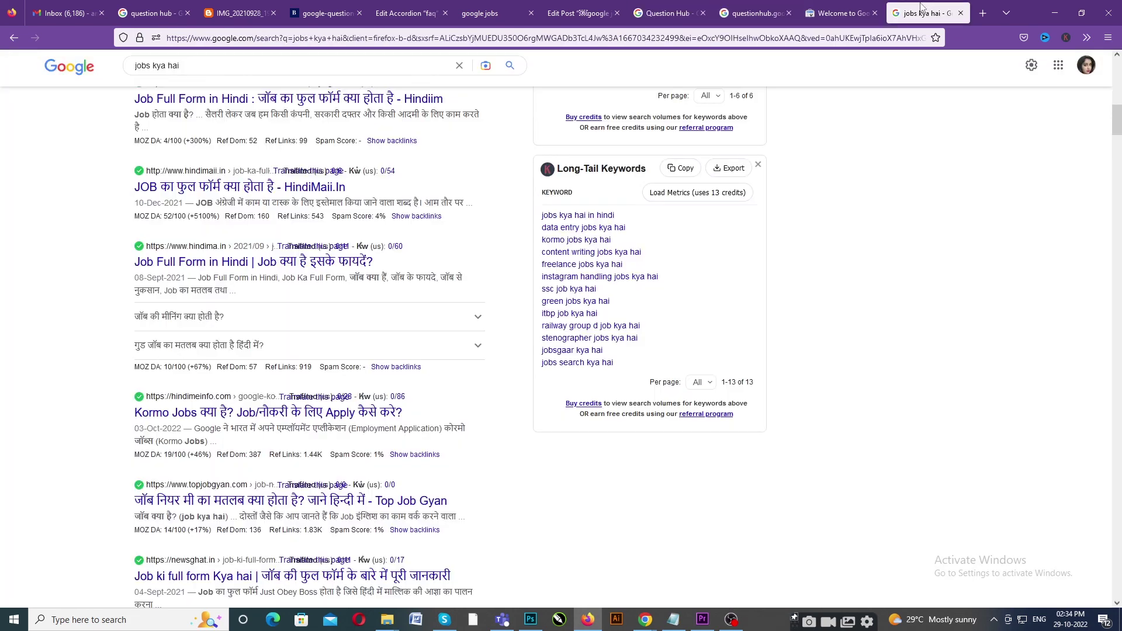
{"action": "left_click", "coordinate": [477, 318]}
{"action": "left_click", "coordinate": [478, 318]}
{"action": "key", "text": "ctrl+Tab"}
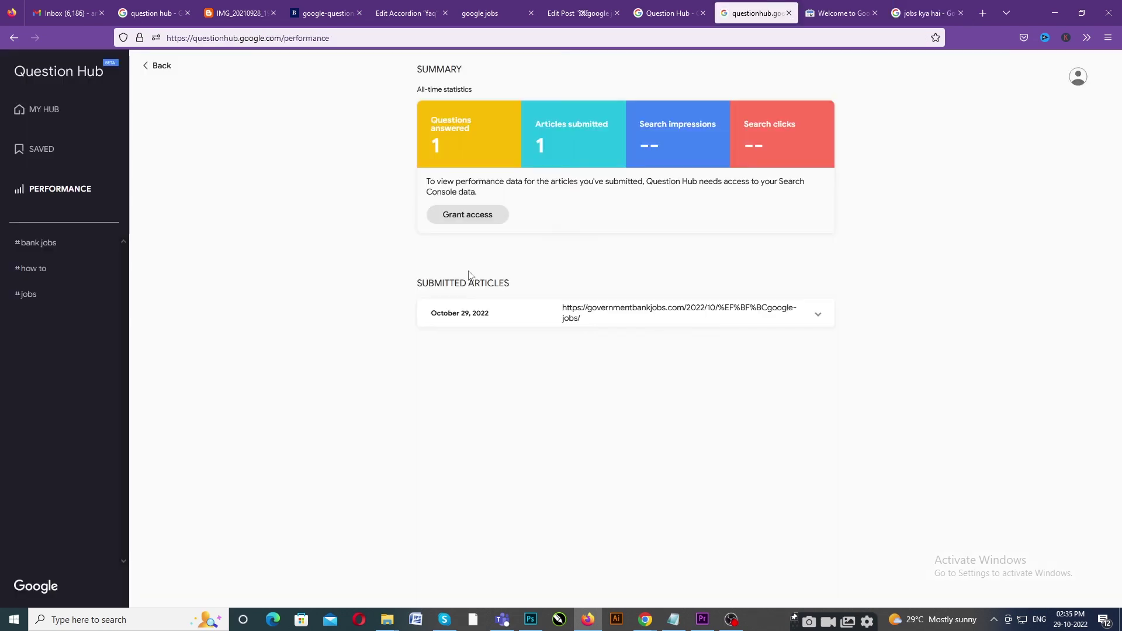